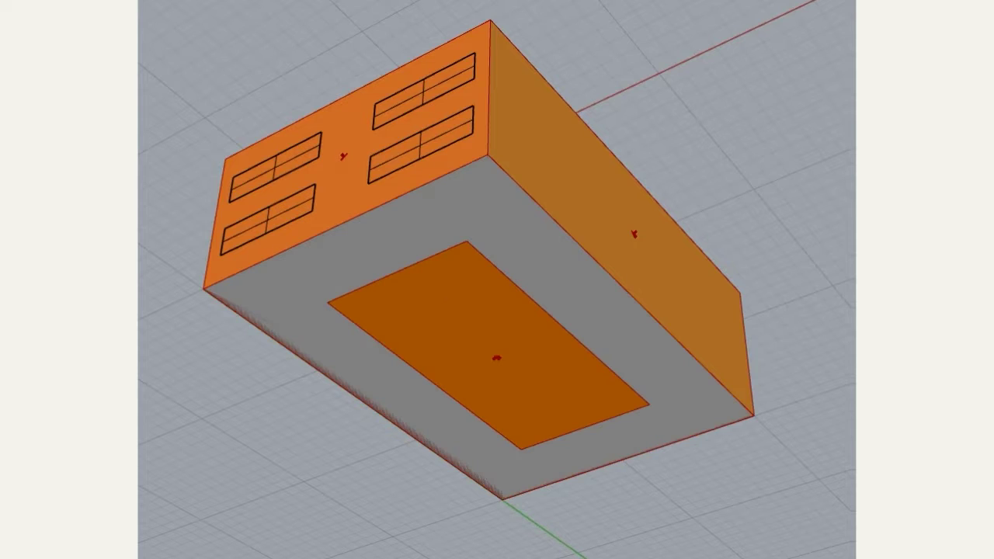
- Highlight the building floor's perimeter edge strip and its inner rectangle alternately to compare the two areas
{"action": "left_click", "coordinate": [295, 326]}
{"action": "left_click", "coordinate": [488, 345]}
{"action": "left_click", "coordinate": [296, 326]}
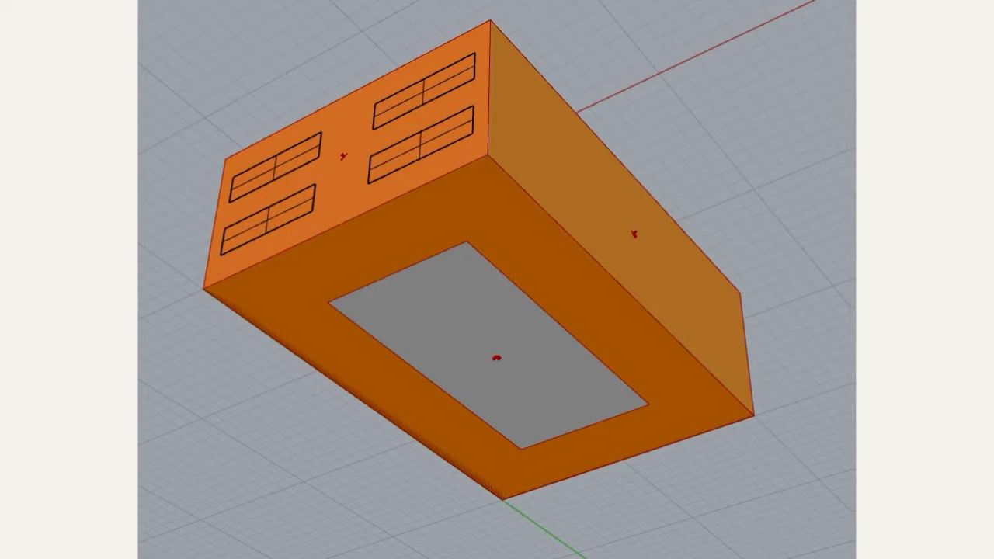
{"action": "left_click", "coordinate": [488, 346]}
{"action": "left_click", "coordinate": [295, 327]}
{"action": "left_click", "coordinate": [487, 345]}
{"action": "left_click", "coordinate": [295, 326]}
{"action": "left_click", "coordinate": [488, 345]}
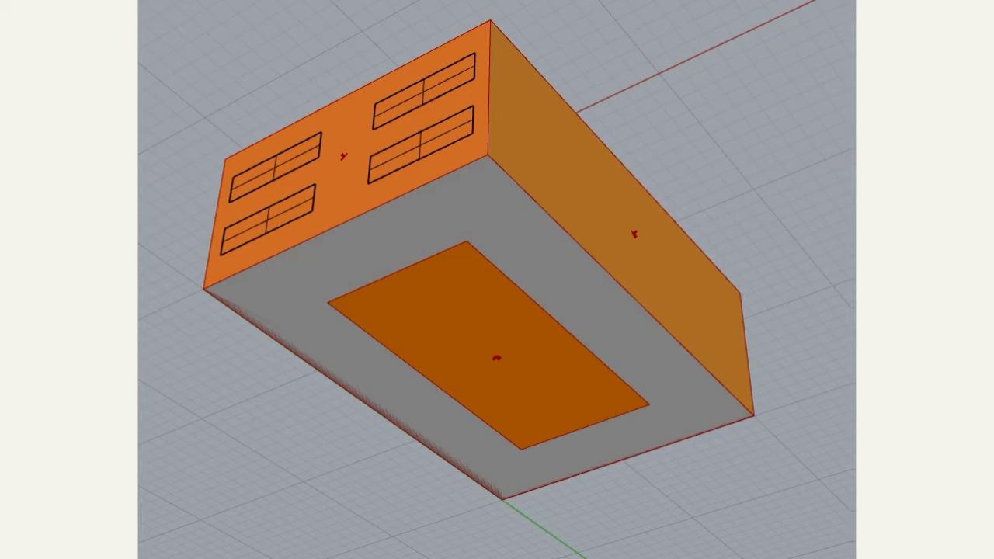
{"action": "left_click", "coordinate": [296, 326]}
{"action": "left_click", "coordinate": [488, 346]}
{"action": "left_click", "coordinate": [295, 326]}
{"action": "left_click", "coordinate": [488, 346]}
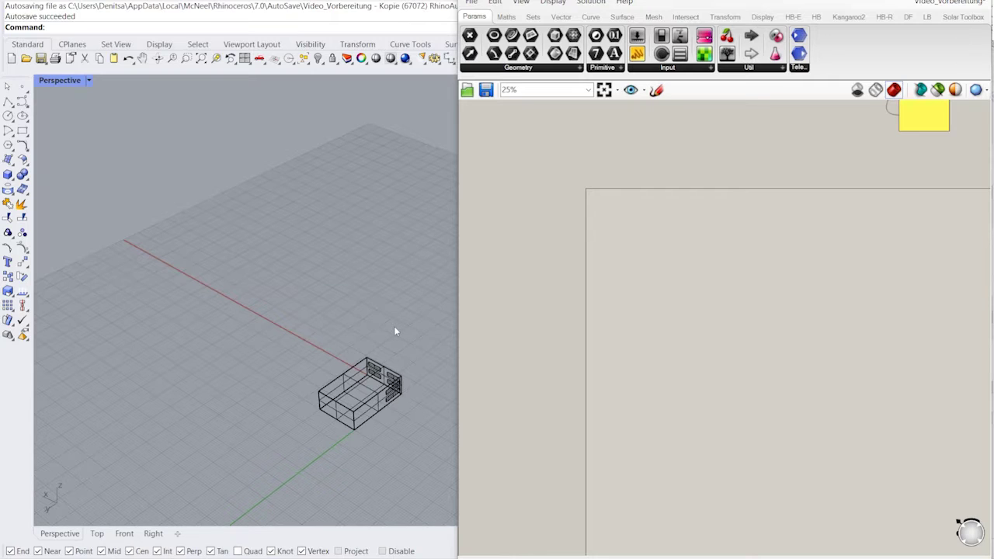
- Examine the building volume with its window openings from underneath and from the side
{"action": "right_click_drag", "start_coordinate": [395, 351], "coordinate": [370, 277]}
{"action": "scroll", "coordinate": [355, 267], "scroll_direction": "up", "scroll_amount": 5}
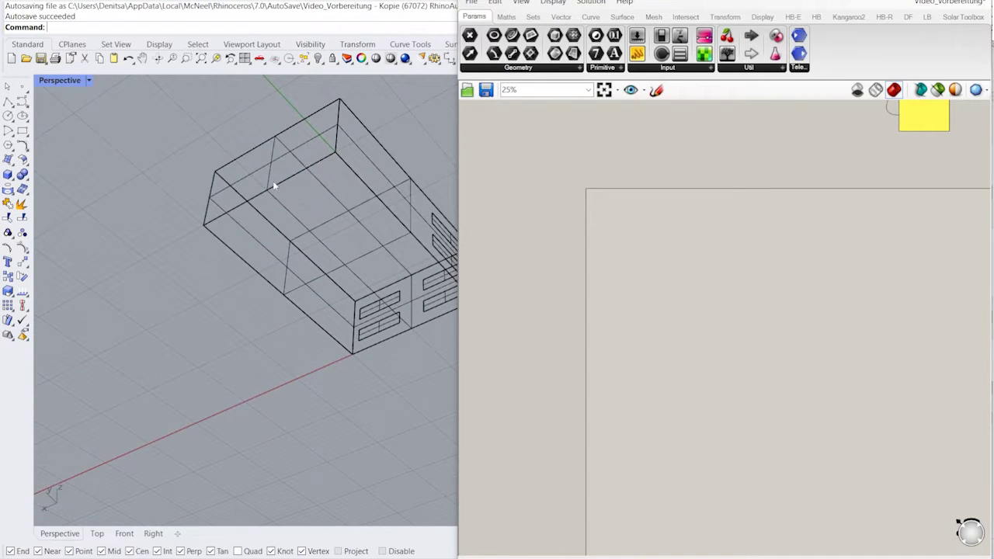
{"action": "scroll", "coordinate": [290, 303], "scroll_direction": "down", "scroll_amount": 3}
{"action": "scroll", "coordinate": [347, 279], "scroll_direction": "up", "scroll_amount": 5}
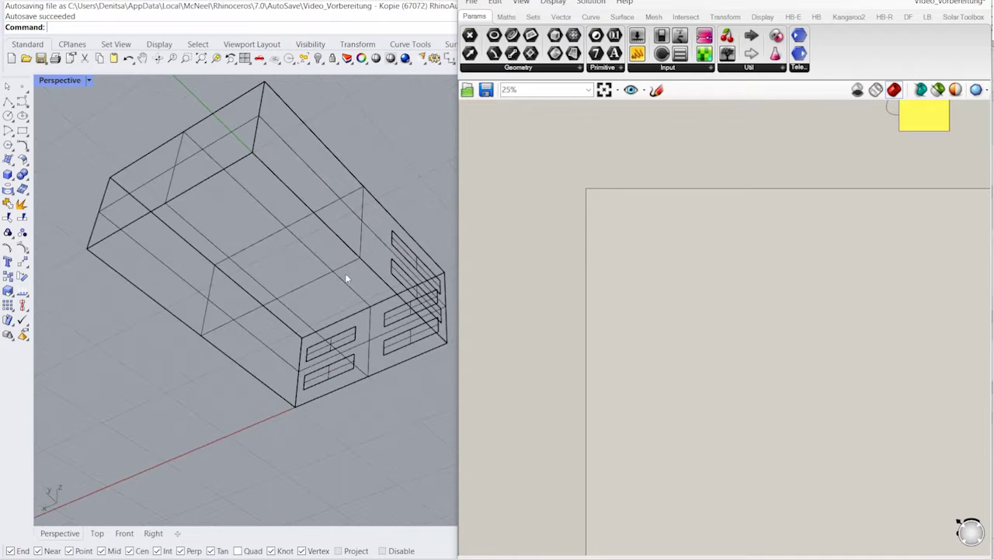
{"action": "scroll", "coordinate": [348, 277], "scroll_direction": "down", "scroll_amount": 3}
{"action": "right_click_drag", "start_coordinate": [347, 282], "coordinate": [333, 323]}
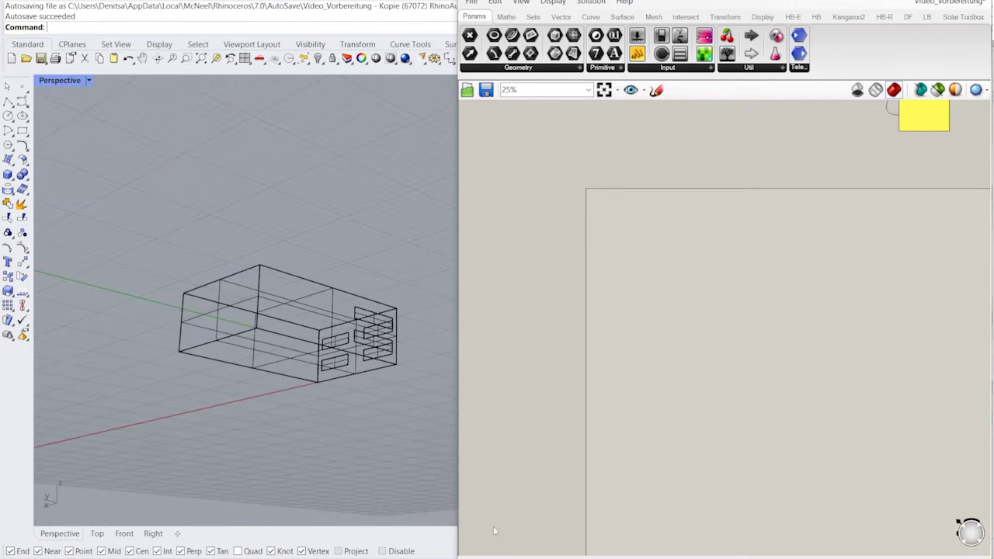
- Read the rules on ground heat-transfer coefficients and the floor edge strip in Bild.PNG, and minimise the image
{"action": "left_click", "coordinate": [498, 557]}
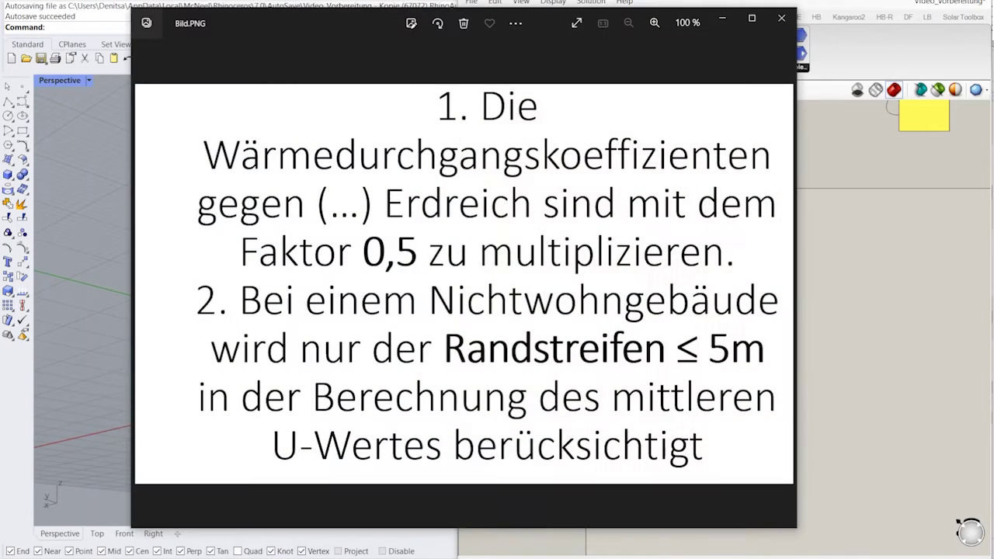
{"action": "left_click_drag", "start_coordinate": [381, 21], "coordinate": [342, 10]}
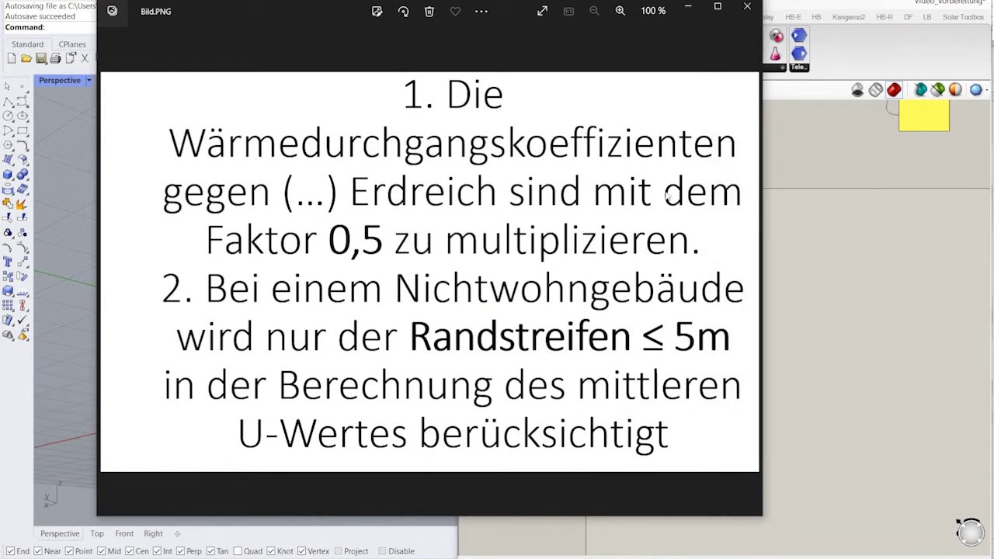
{"action": "left_click", "coordinate": [688, 7]}
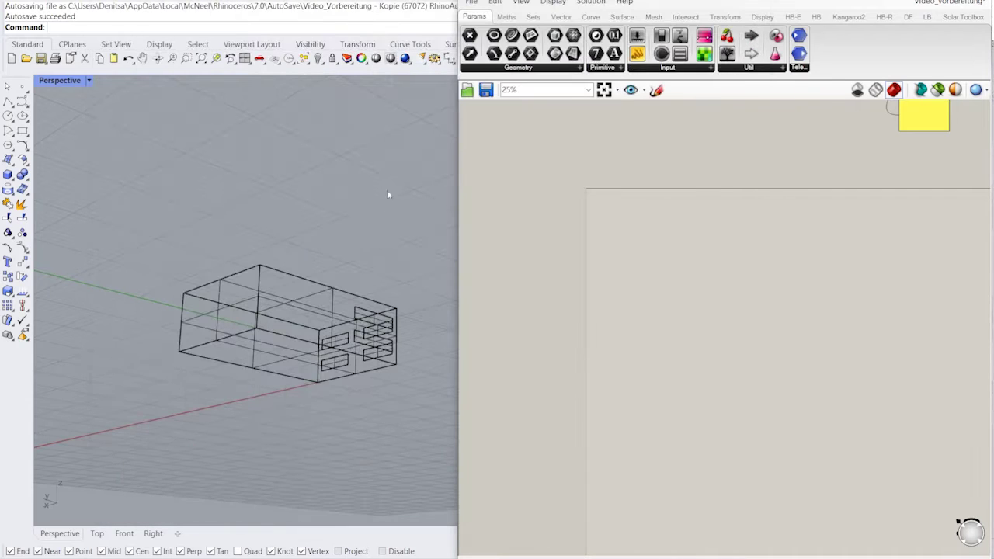
- Inspect the building's floor, outer walls and windows from above and below to see which surfaces border the ground
{"action": "right_click_drag", "start_coordinate": [291, 329], "coordinate": [290, 273]}
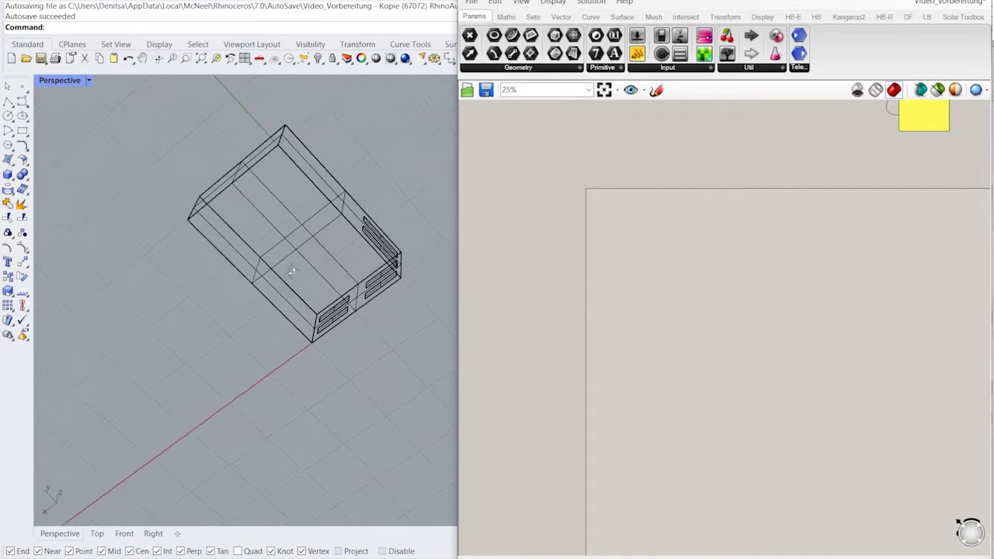
{"action": "scroll", "coordinate": [286, 232], "scroll_direction": "up", "scroll_amount": 4}
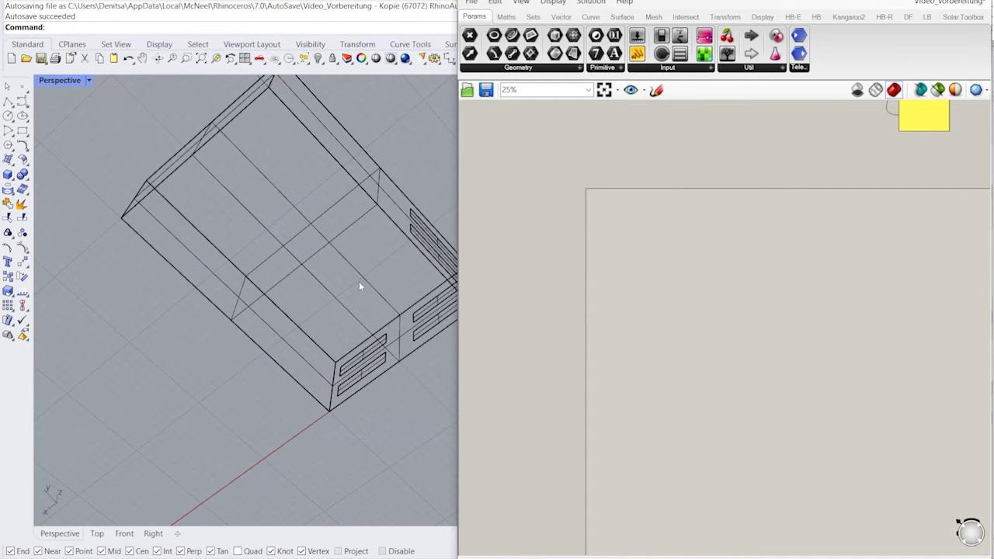
{"action": "right_click_drag", "start_coordinate": [313, 265], "coordinate": [299, 283]}
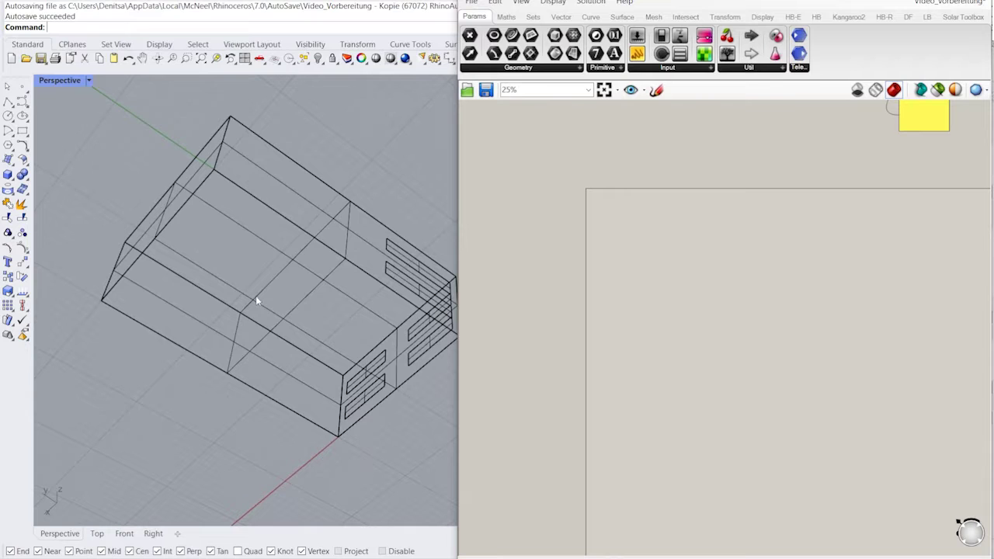
{"action": "scroll", "coordinate": [266, 286], "scroll_direction": "down", "scroll_amount": 4}
{"action": "mouse_move", "coordinate": [265, 287]}
{"action": "right_mouse_down"}
{"action": "mouse_move", "coordinate": [305, 361]}
{"action": "mouse_move", "coordinate": [274, 285]}
{"action": "right_mouse_up"}
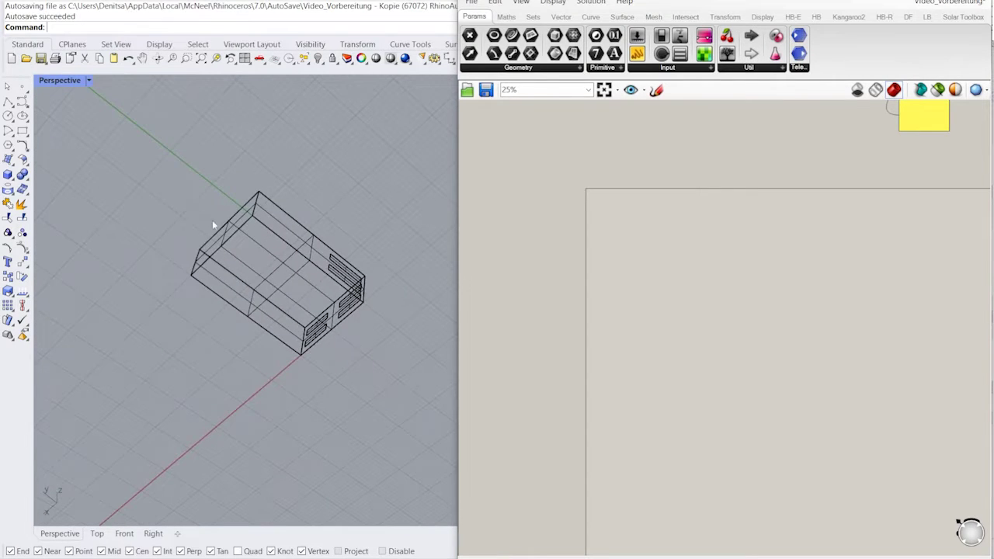
{"action": "scroll", "coordinate": [208, 221], "scroll_direction": "up", "scroll_amount": 2}
{"action": "scroll", "coordinate": [208, 222], "scroll_direction": "down", "scroll_amount": 2}
{"action": "right_click_drag", "start_coordinate": [207, 222], "coordinate": [215, 382]}
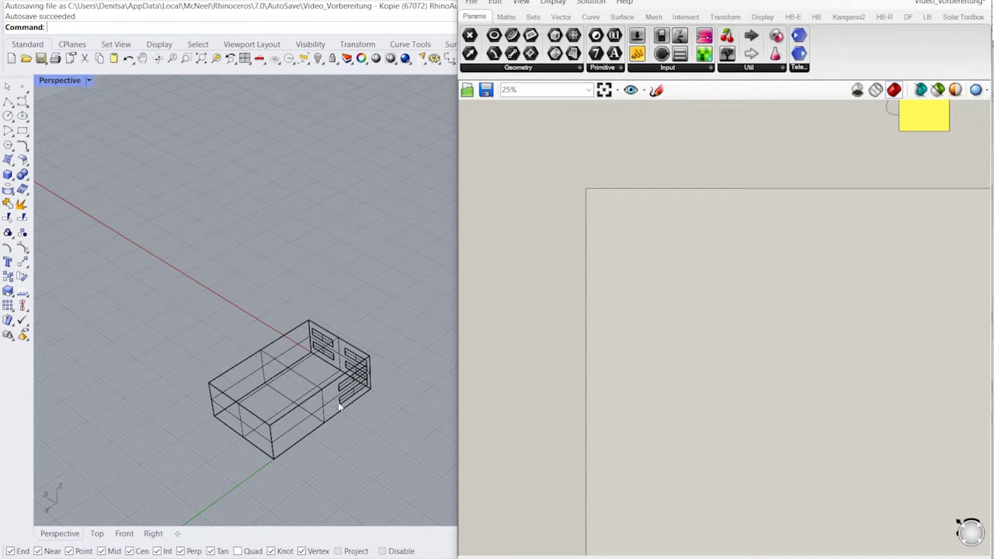
{"action": "right_click_drag", "start_coordinate": [338, 371], "coordinate": [316, 269]}
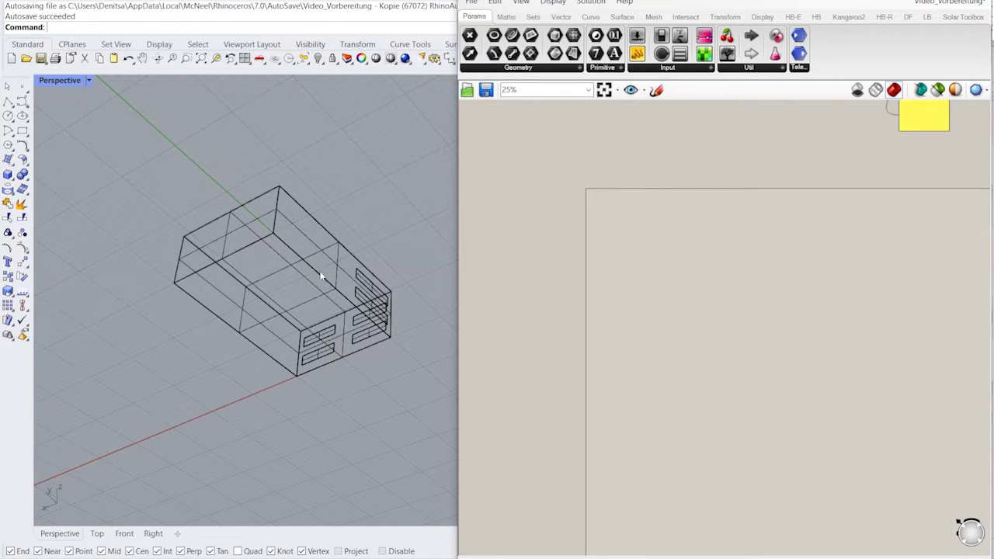
{"action": "right_click_drag", "start_coordinate": [604, 226], "coordinate": [603, 187]}
{"action": "scroll", "coordinate": [355, 202], "scroll_direction": "down", "scroll_amount": 3}
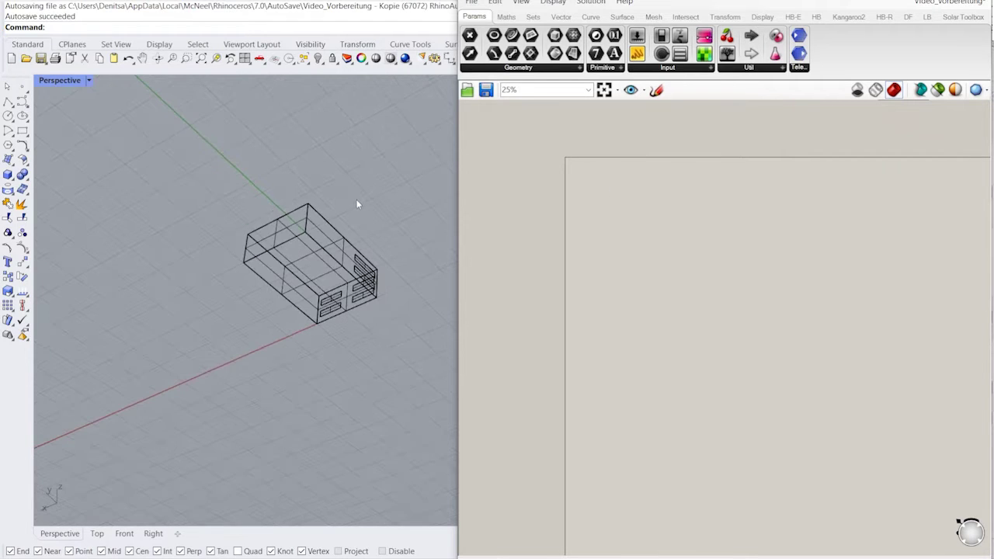
{"action": "right_click_drag", "start_coordinate": [356, 199], "coordinate": [361, 396]}
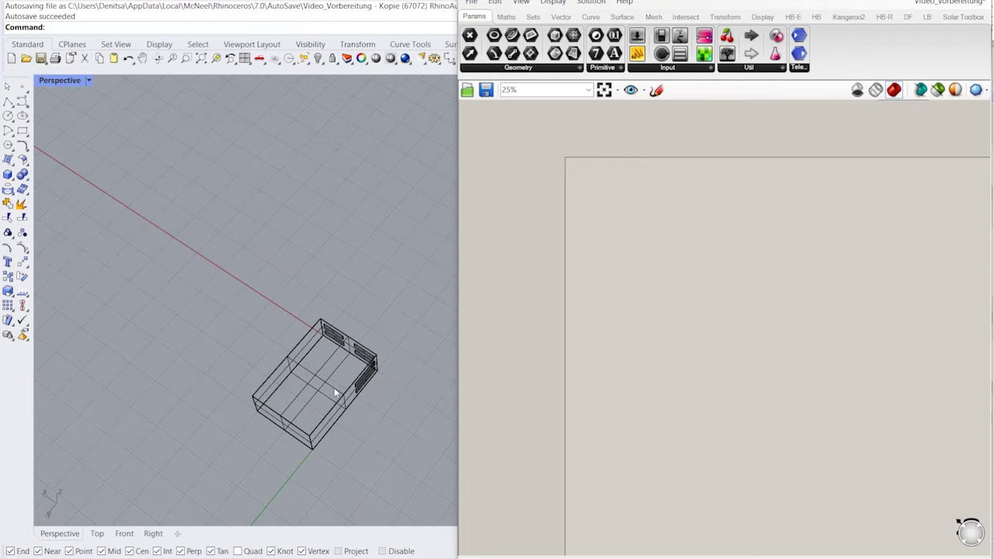
{"action": "scroll", "coordinate": [307, 378], "scroll_direction": "up", "scroll_amount": 3}
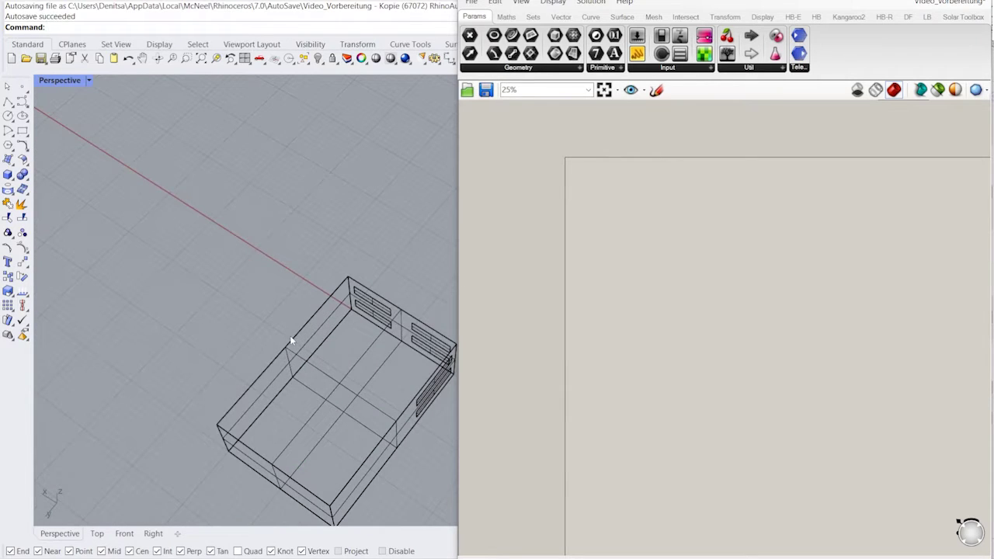
{"action": "scroll", "coordinate": [259, 313], "scroll_direction": "down", "scroll_amount": 3}
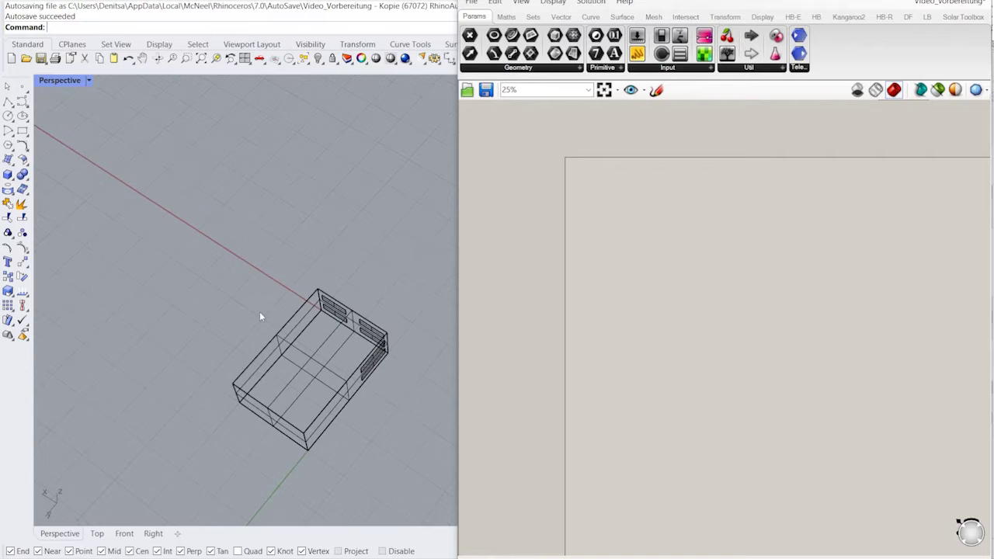
{"action": "right_click_drag", "start_coordinate": [260, 313], "coordinate": [278, 330]}
{"action": "left_click", "coordinate": [278, 330]}
{"action": "left_click", "coordinate": [264, 315]}
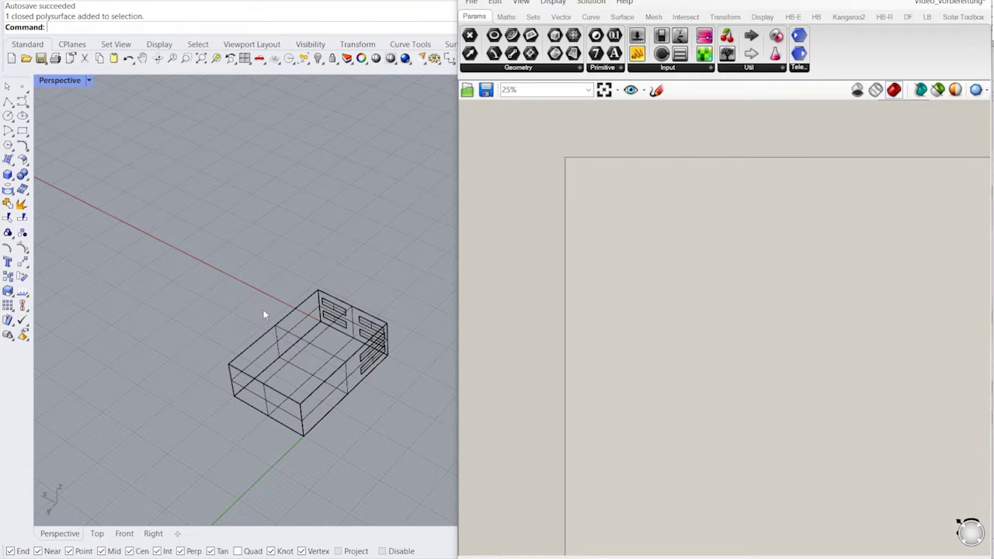
{"action": "scroll", "coordinate": [370, 307], "scroll_direction": "up", "scroll_amount": 3}
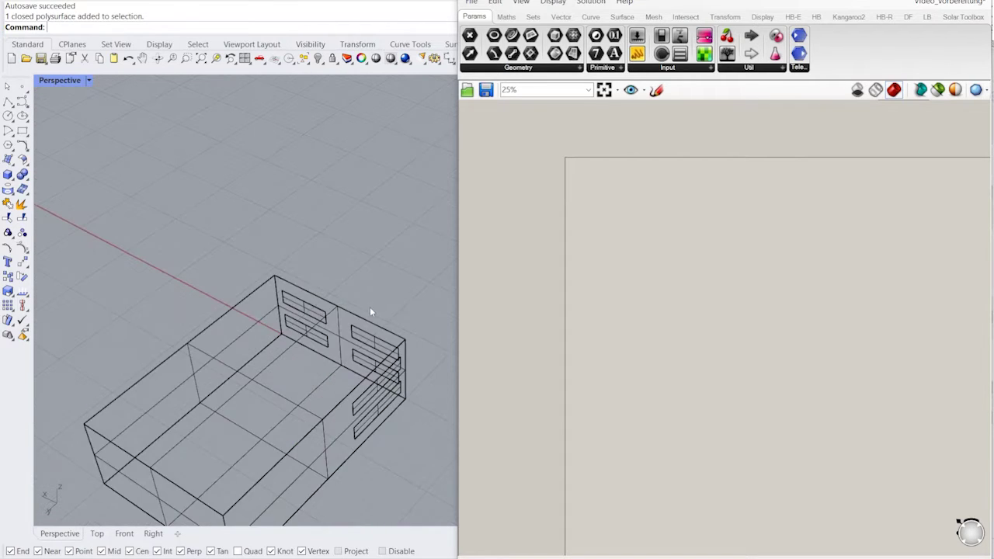
{"action": "right_click_drag", "start_coordinate": [370, 307], "coordinate": [275, 329]}
{"action": "right_click_drag", "start_coordinate": [289, 295], "coordinate": [402, 264]}
{"action": "scroll", "coordinate": [403, 263], "scroll_direction": "down", "scroll_amount": 6}
{"action": "right_click_drag", "start_coordinate": [316, 305], "coordinate": [340, 262]}
{"action": "scroll", "coordinate": [332, 233], "scroll_direction": "up", "scroll_amount": 3}
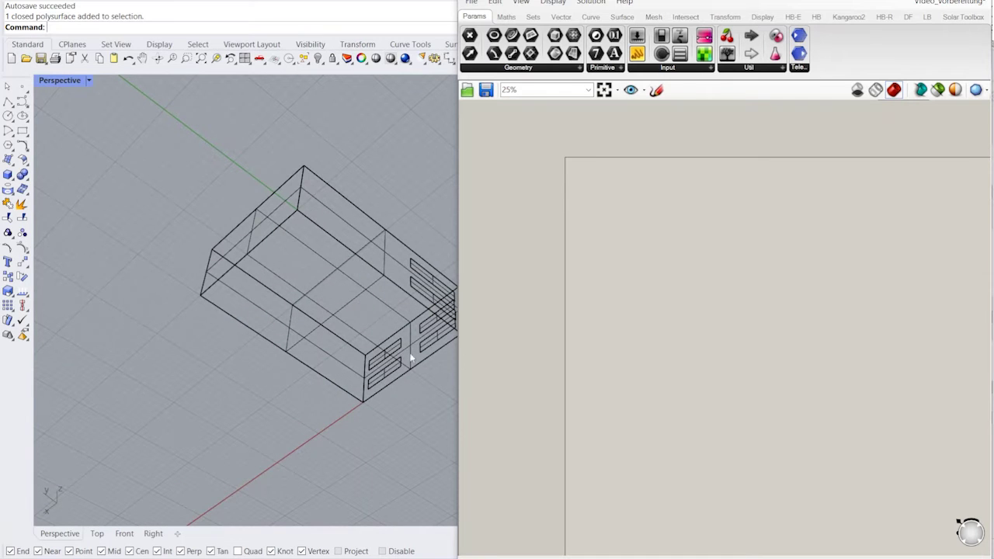
{"action": "scroll", "coordinate": [312, 260], "scroll_direction": "down", "scroll_amount": 1}
{"action": "right_click_drag", "start_coordinate": [312, 256], "coordinate": [340, 242]}
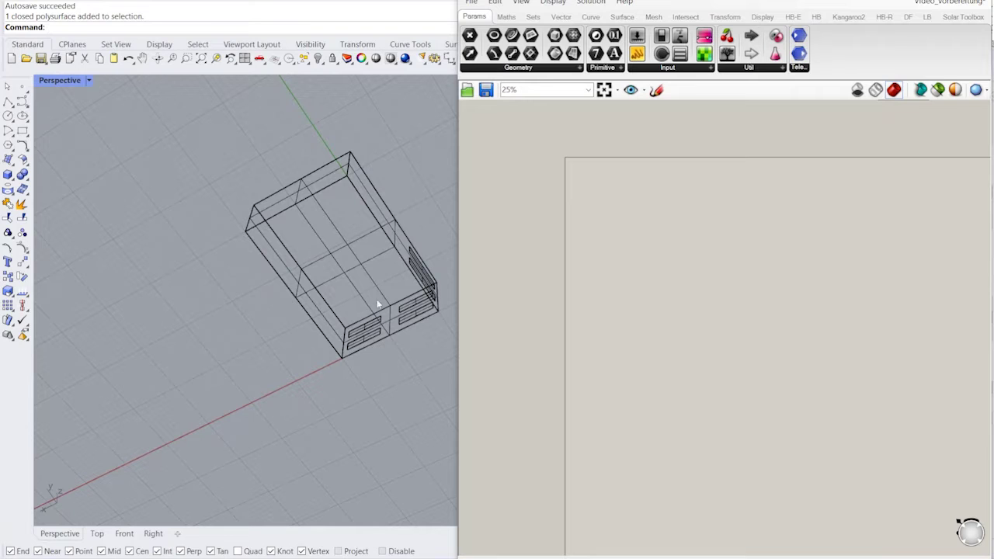
{"action": "scroll", "coordinate": [388, 281], "scroll_direction": "up", "scroll_amount": 1}
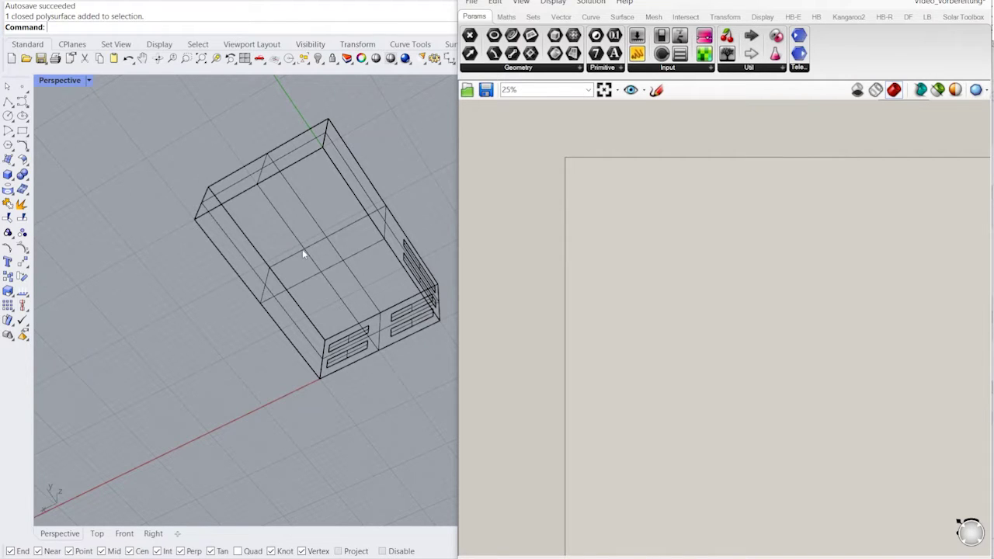
{"action": "right_click_drag", "start_coordinate": [269, 330], "coordinate": [349, 181]}
- Add a Brep parameter to the Grasshopper canvas and place it near the corner of the empty group frame
{"action": "double_click", "coordinate": [628, 242]}
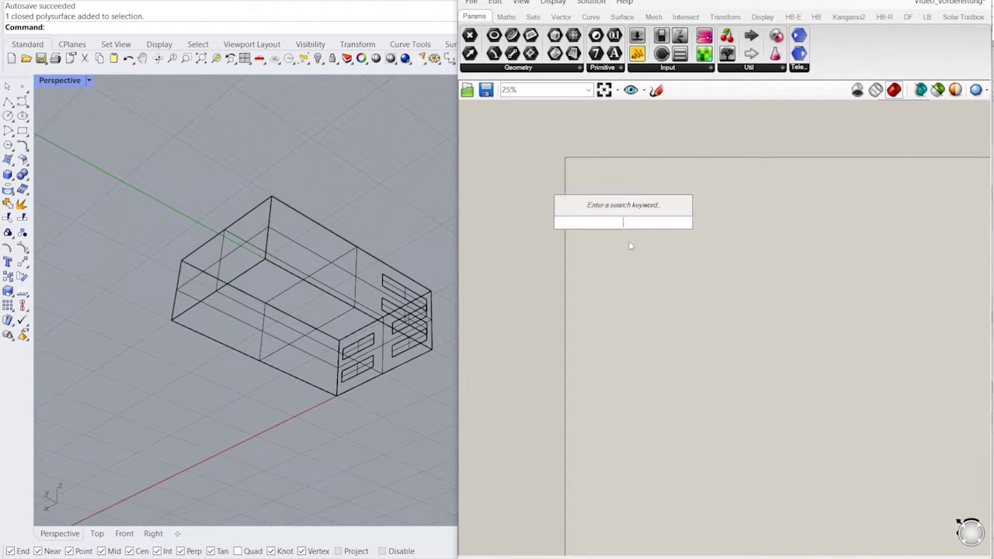
{"action": "double_click", "coordinate": [631, 197]}
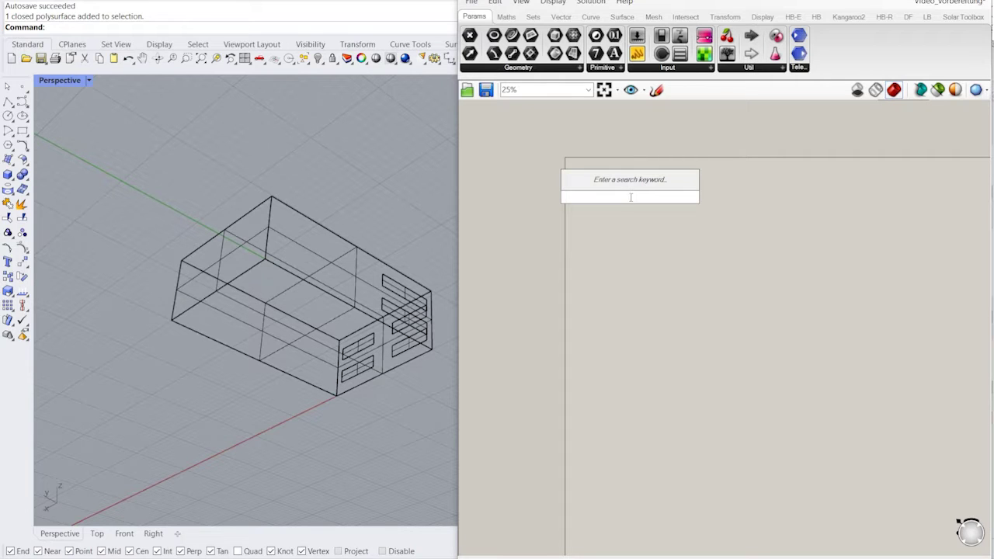
{"action": "type", "text": "brep"}
{"action": "key", "text": "Return"}
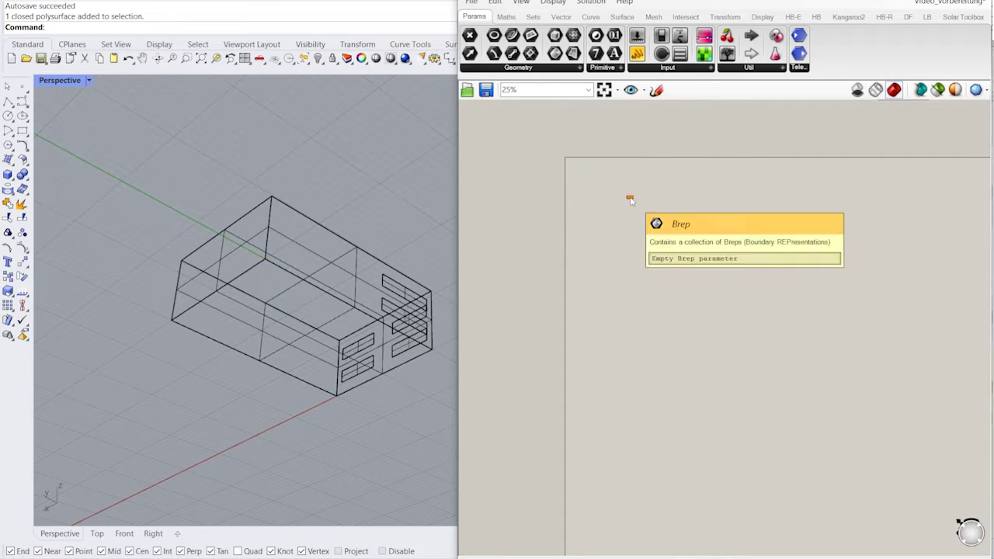
{"action": "scroll", "coordinate": [585, 168], "scroll_direction": "up", "scroll_amount": 5}
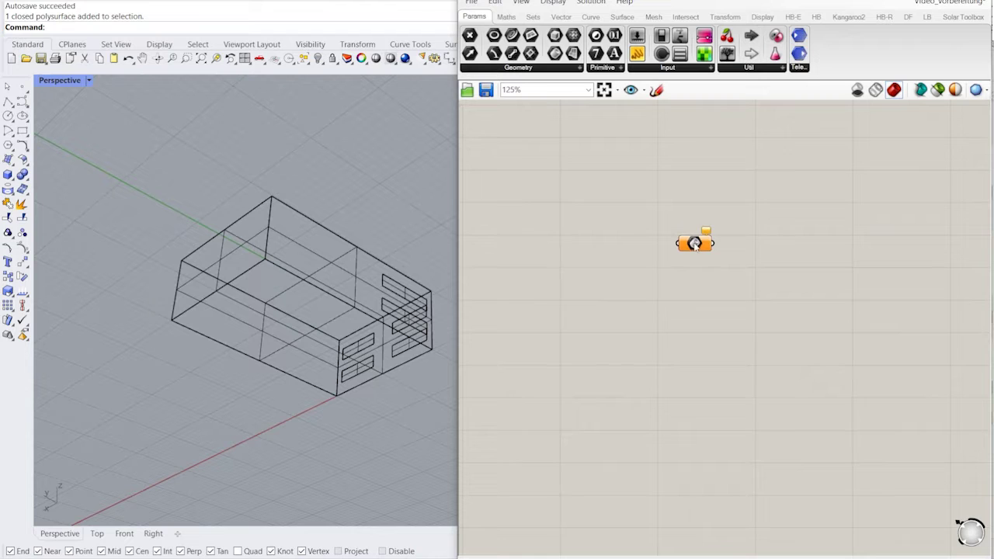
{"action": "scroll", "coordinate": [696, 244], "scroll_direction": "down", "scroll_amount": 3}
{"action": "left_click_drag", "start_coordinate": [696, 244], "coordinate": [558, 209]}
{"action": "scroll", "coordinate": [556, 208], "scroll_direction": "up", "scroll_amount": 5}
{"action": "right_click_drag", "start_coordinate": [554, 191], "coordinate": [619, 225]}
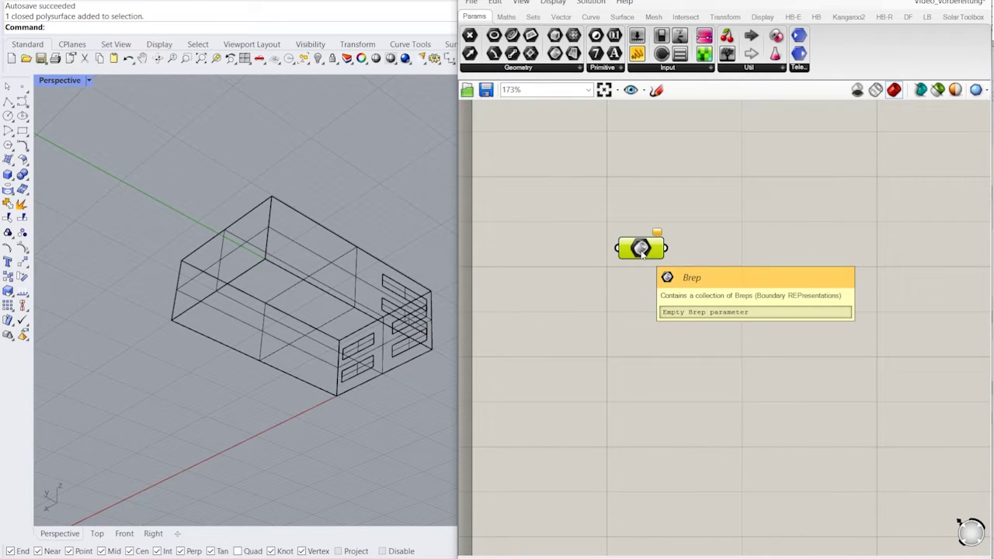
- Reference the building volume from Rhino as the single Brep of the new parameter, and adjust the component's place on the canvas
{"action": "right_click", "coordinate": [641, 251]}
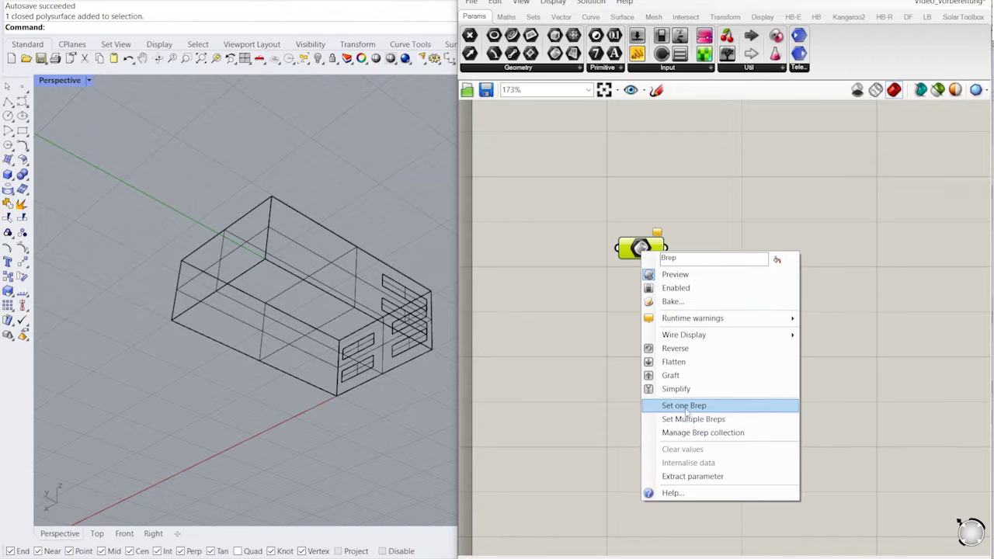
{"action": "left_click", "coordinate": [685, 404]}
{"action": "left_click", "coordinate": [304, 224]}
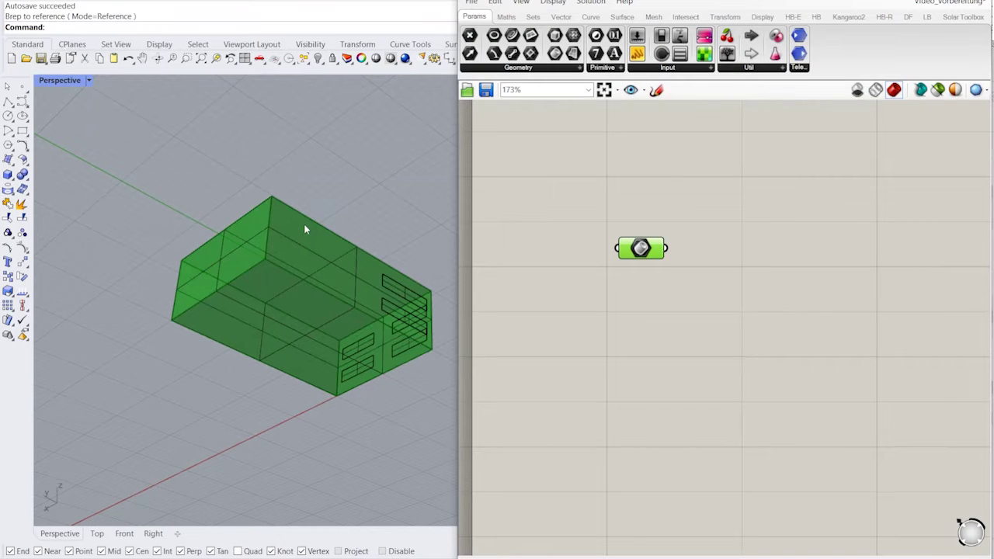
{"action": "left_click", "coordinate": [568, 211]}
{"action": "left_click_drag", "start_coordinate": [649, 241], "coordinate": [639, 247]}
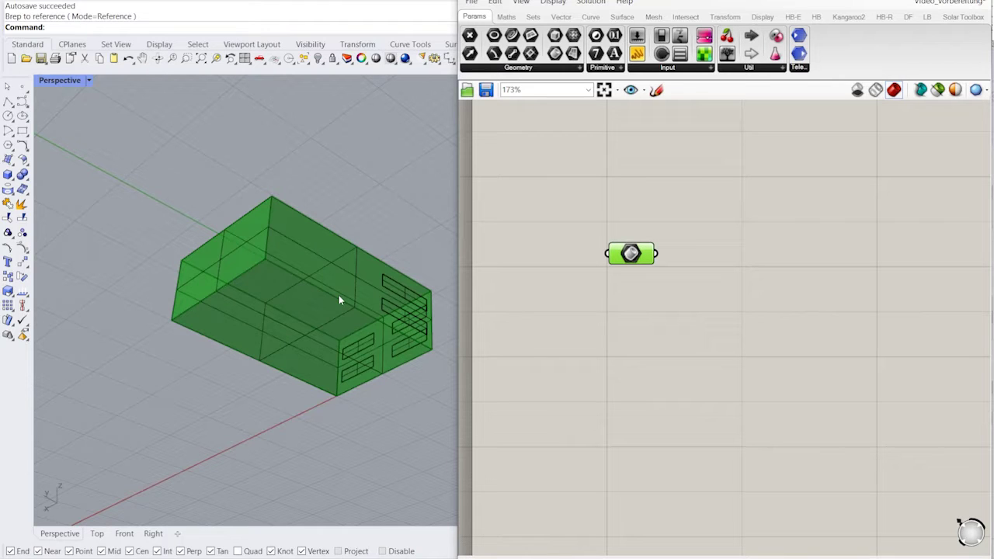
{"action": "left_click", "coordinate": [546, 267]}
{"action": "left_click_drag", "start_coordinate": [630, 256], "coordinate": [620, 276]}
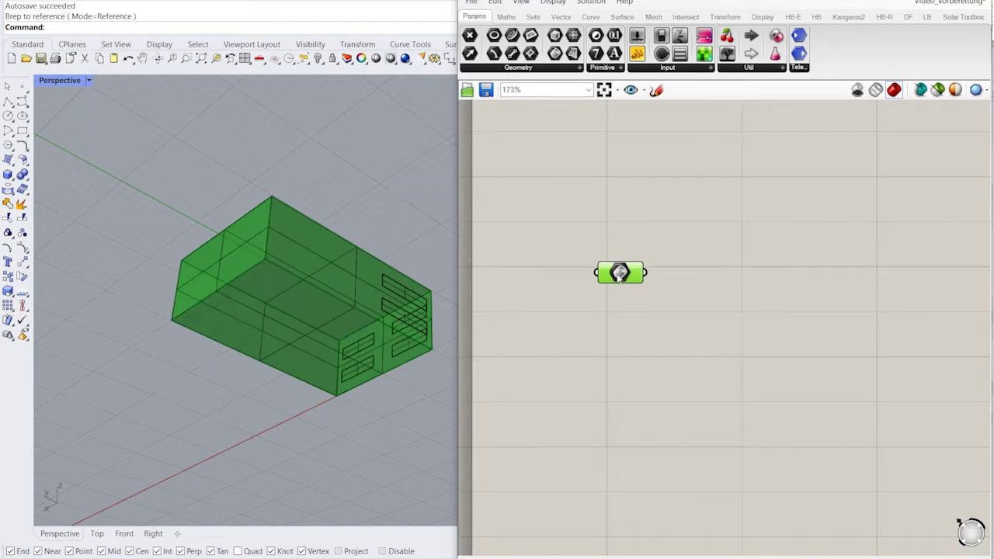
- Internalise the building geometry in the Brep parameter and deselect the component
{"action": "right_click", "coordinate": [620, 273]}
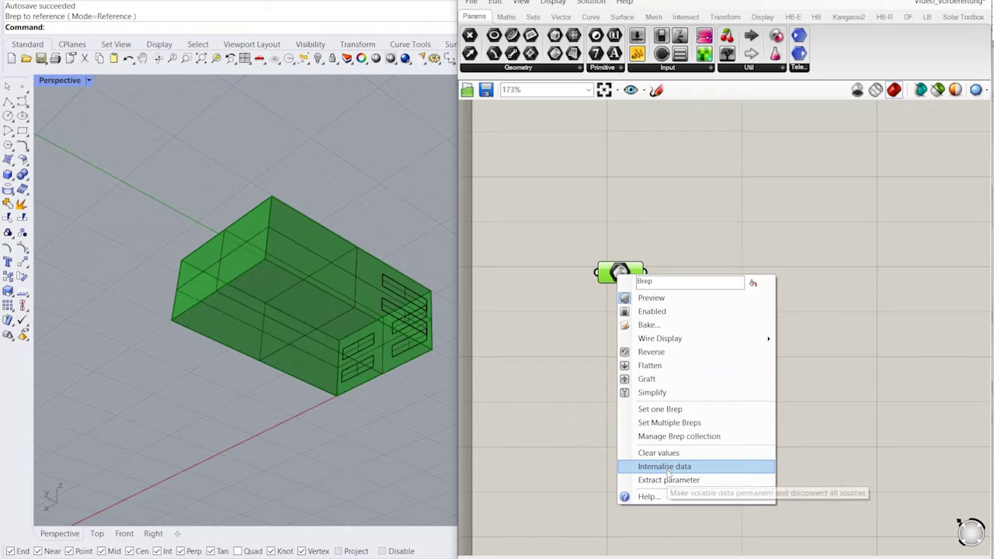
{"action": "left_click", "coordinate": [667, 469]}
{"action": "left_click", "coordinate": [627, 292]}
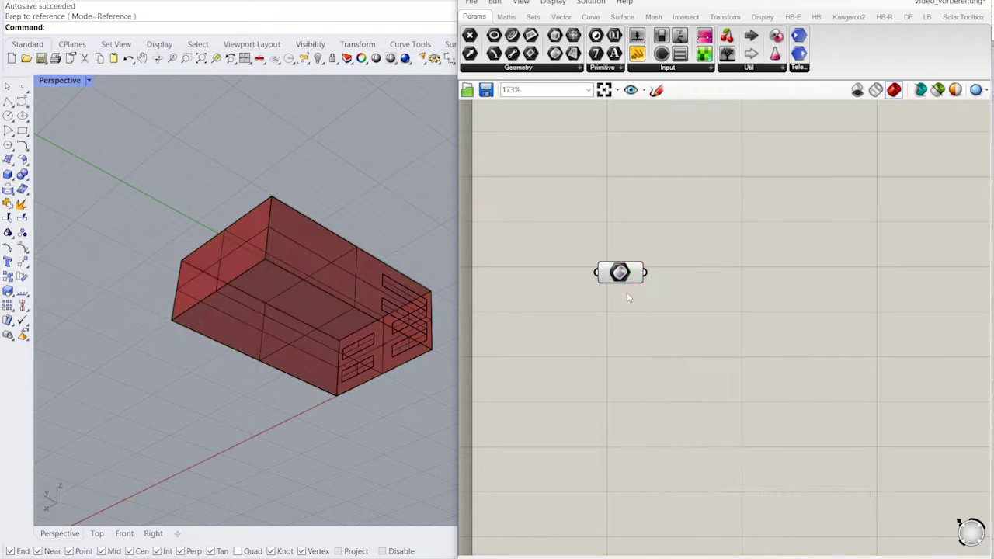
- Delete the original building volume from Rhino to test the internalised Brep, and undo the deletion
{"action": "left_click_drag", "start_coordinate": [624, 277], "coordinate": [621, 277]}
{"action": "left_click", "coordinate": [253, 274]}
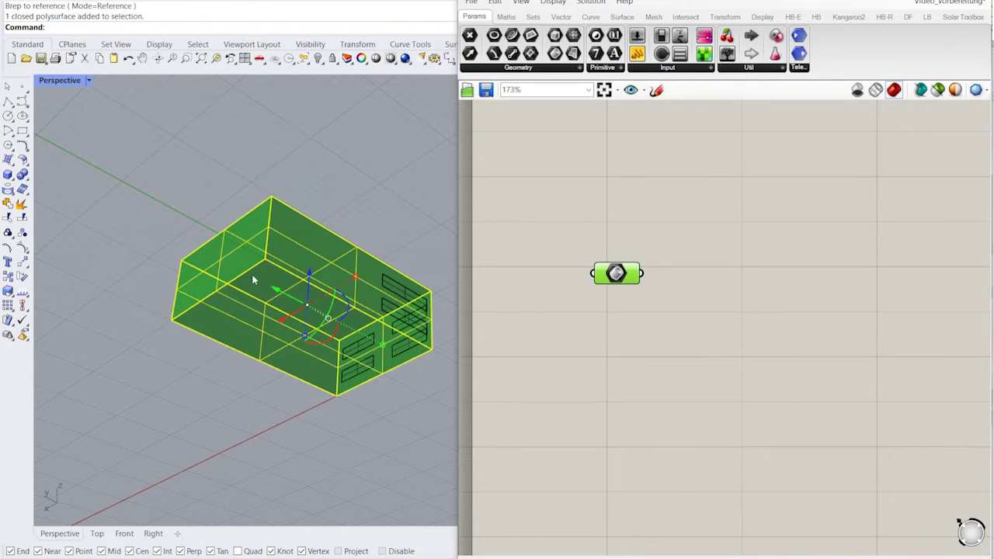
{"action": "key", "text": "Delete"}
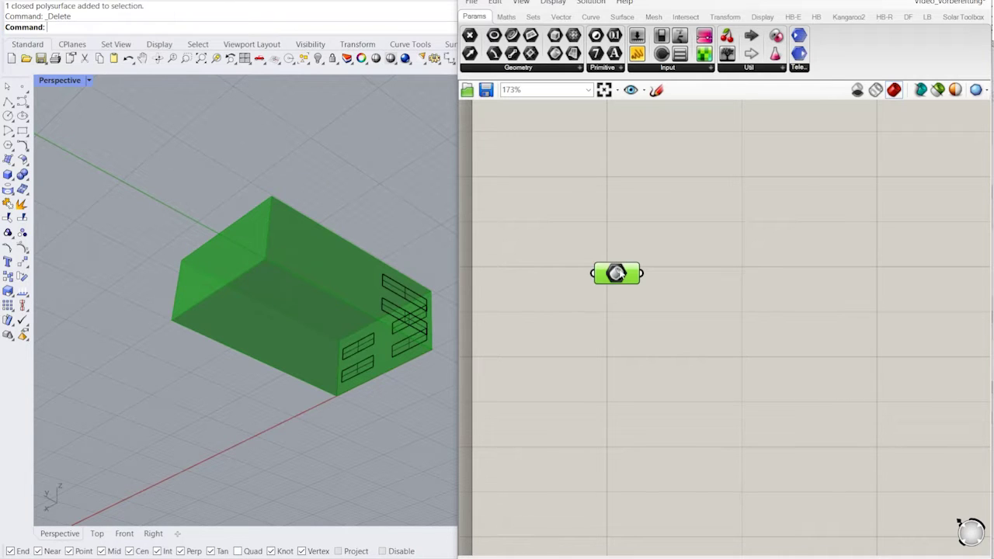
{"action": "left_click", "coordinate": [621, 288]}
{"action": "left_click", "coordinate": [618, 277]}
{"action": "key", "text": "ctrl+z"}
{"action": "key", "text": "Escape"}
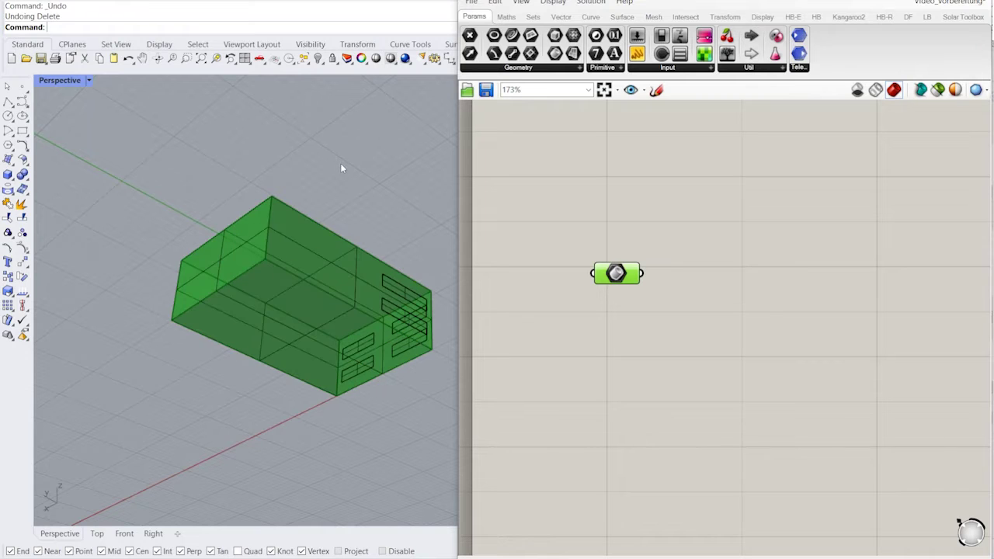
{"action": "left_click", "coordinate": [331, 228]}
{"action": "key", "text": "Escape"}
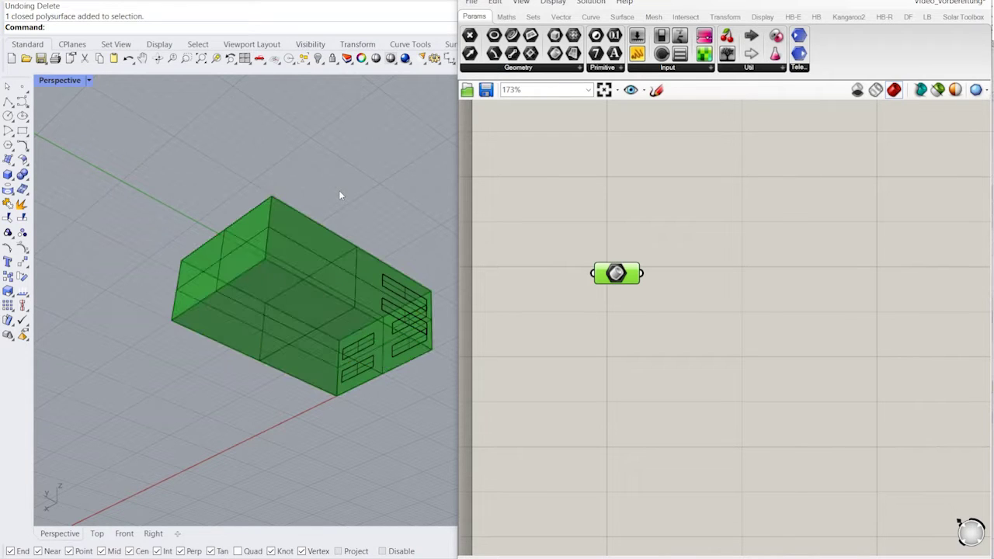
- Add a Deconstruct Brep component beside the Brep parameter and connect the building geometry to its Brep input
{"action": "right_click_drag", "start_coordinate": [340, 195], "coordinate": [345, 177]}
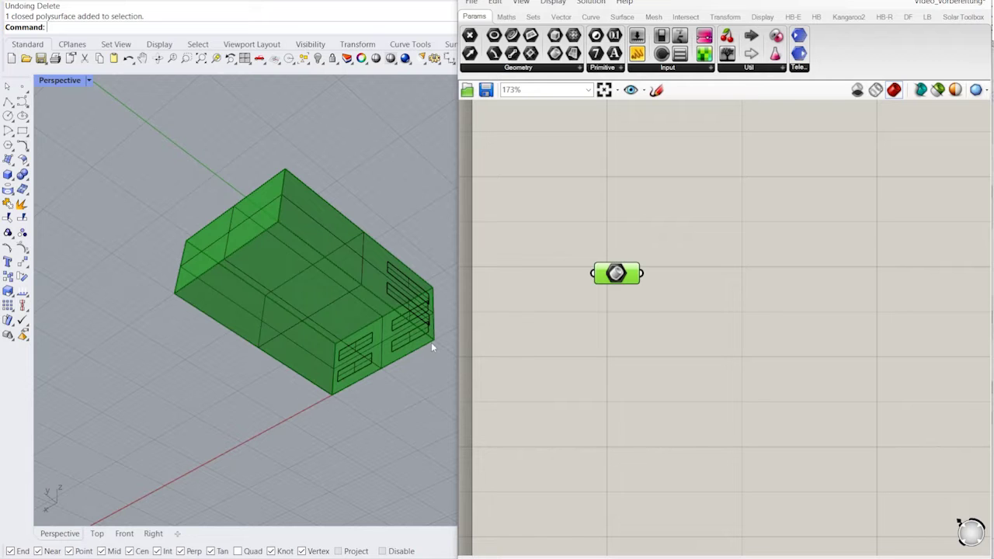
{"action": "scroll", "coordinate": [398, 262], "scroll_direction": "up", "scroll_amount": 4}
{"action": "scroll", "coordinate": [398, 262], "scroll_direction": "down", "scroll_amount": 4}
{"action": "right_click_drag", "start_coordinate": [398, 261], "coordinate": [390, 238]}
{"action": "left_click", "coordinate": [565, 241]}
{"action": "left_click", "coordinate": [620, 276]}
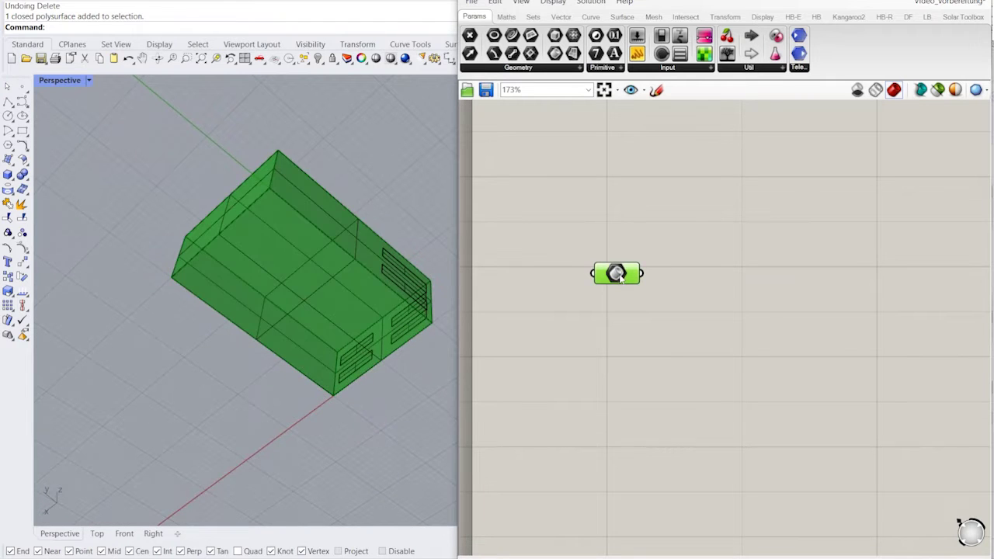
{"action": "right_click_drag", "start_coordinate": [686, 300], "coordinate": [630, 295]}
{"action": "double_click", "coordinate": [631, 292]}
{"action": "type", "text": "d"}
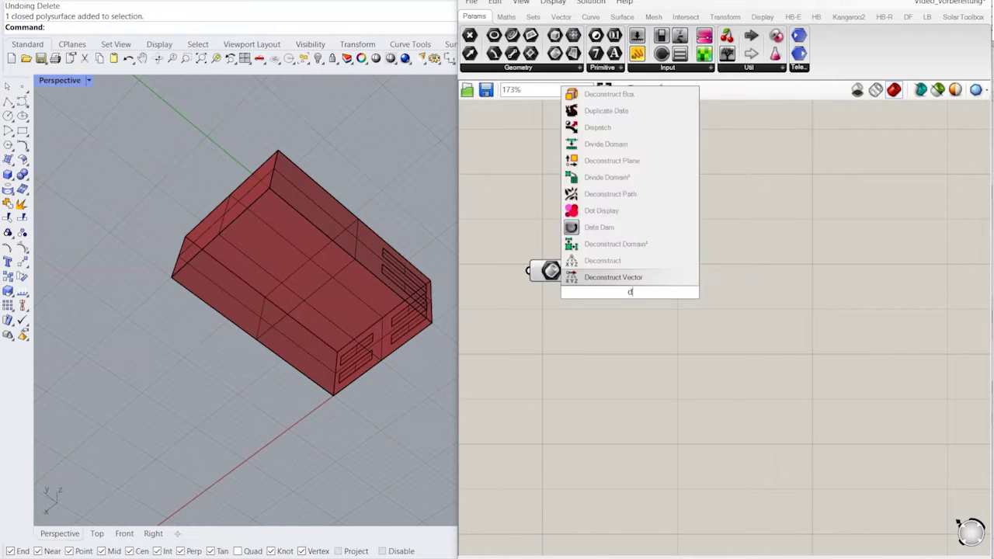
{"action": "type", "text": "ecionstruct"}
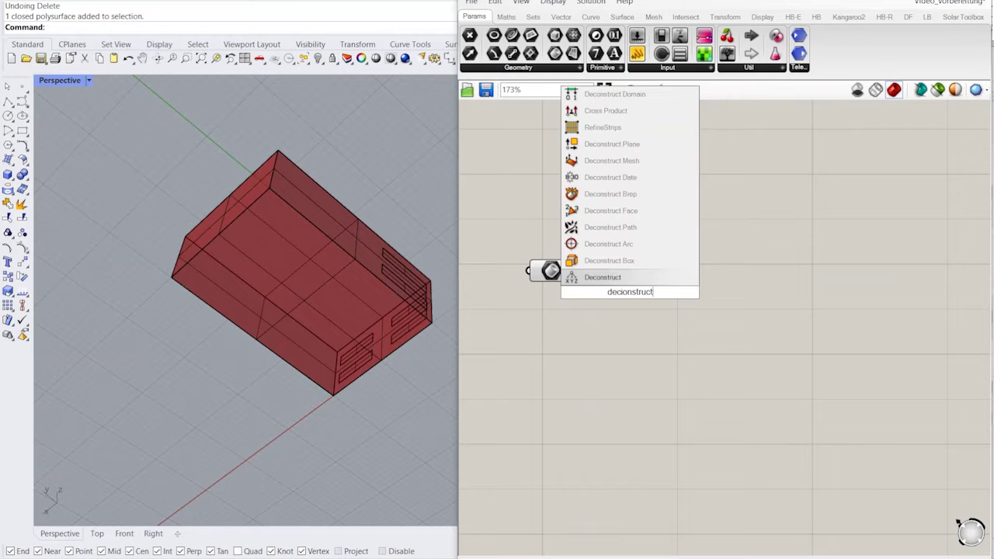
{"action": "left_click", "coordinate": [610, 195]}
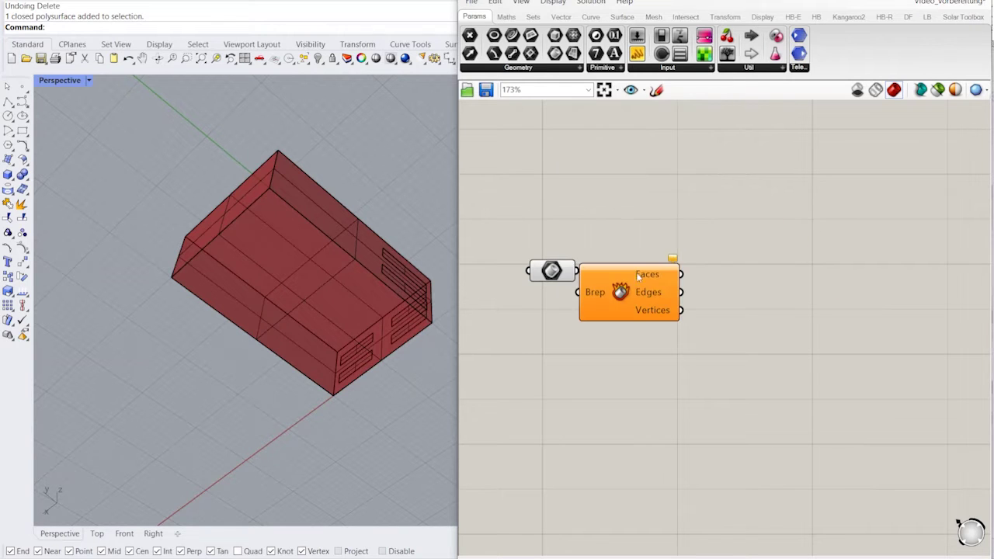
{"action": "left_click_drag", "start_coordinate": [635, 284], "coordinate": [665, 278]}
{"action": "left_click_drag", "start_coordinate": [583, 272], "coordinate": [610, 285]}
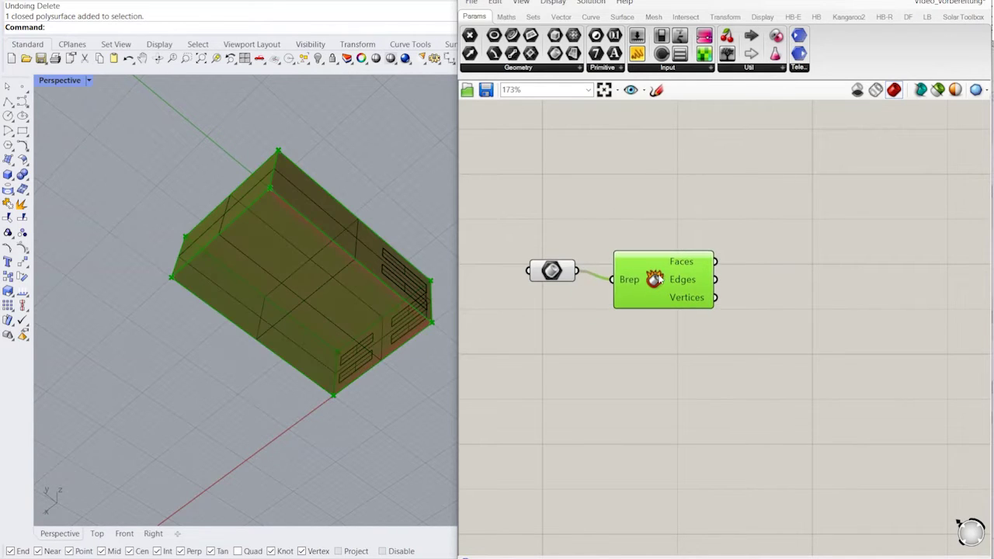
{"action": "left_click", "coordinate": [640, 206]}
{"action": "right_click_drag", "start_coordinate": [654, 236], "coordinate": [620, 254]}
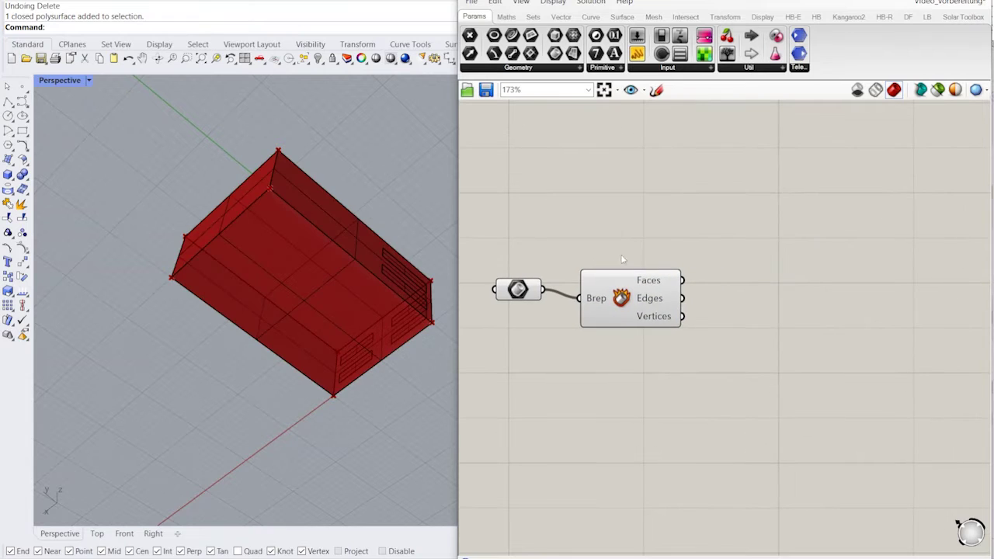
- Add a List Item component and connect the Faces output of Deconstruct Brep to its List input
{"action": "left_click", "coordinate": [655, 281]}
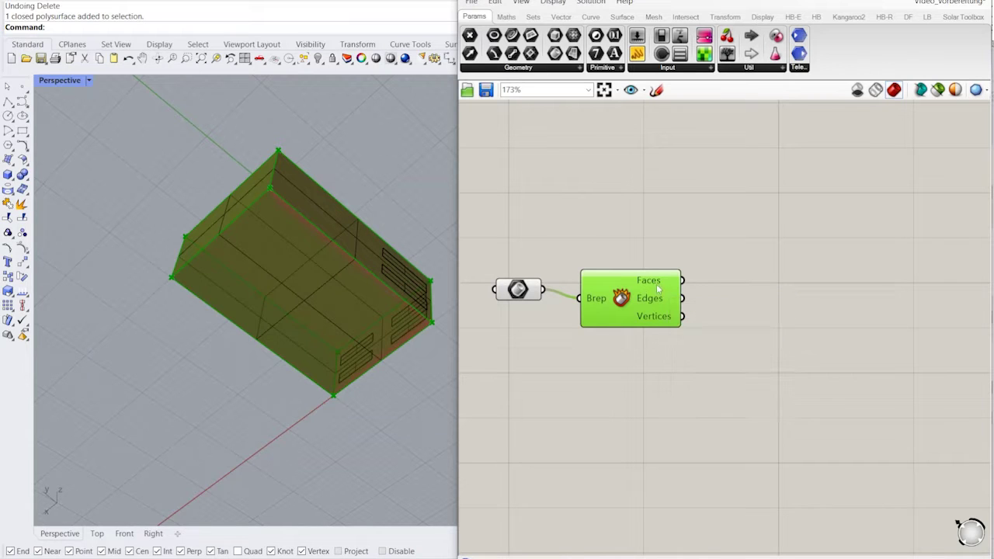
{"action": "mouse_move", "coordinate": [658, 287]}
{"action": "double_click", "coordinate": [747, 295]}
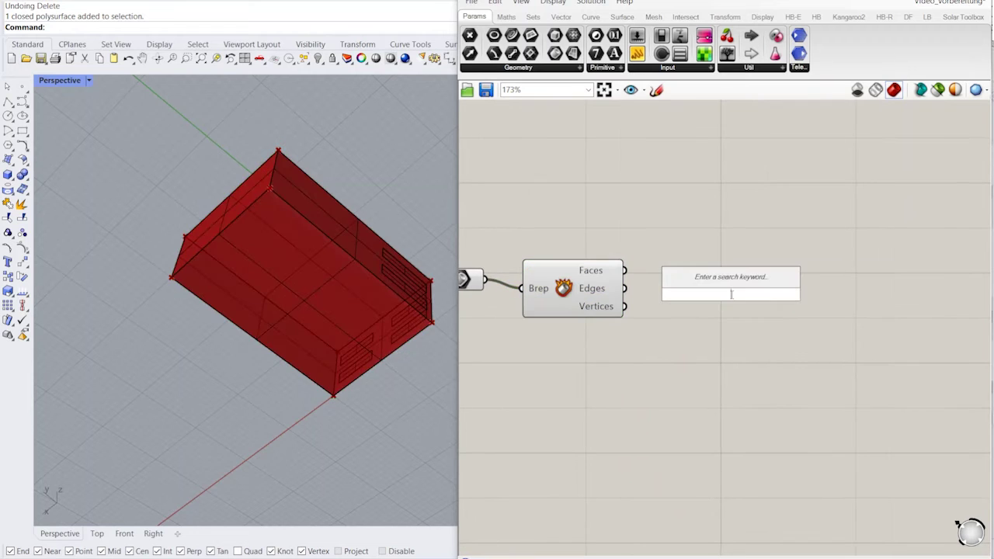
{"action": "type", "text": "list item"}
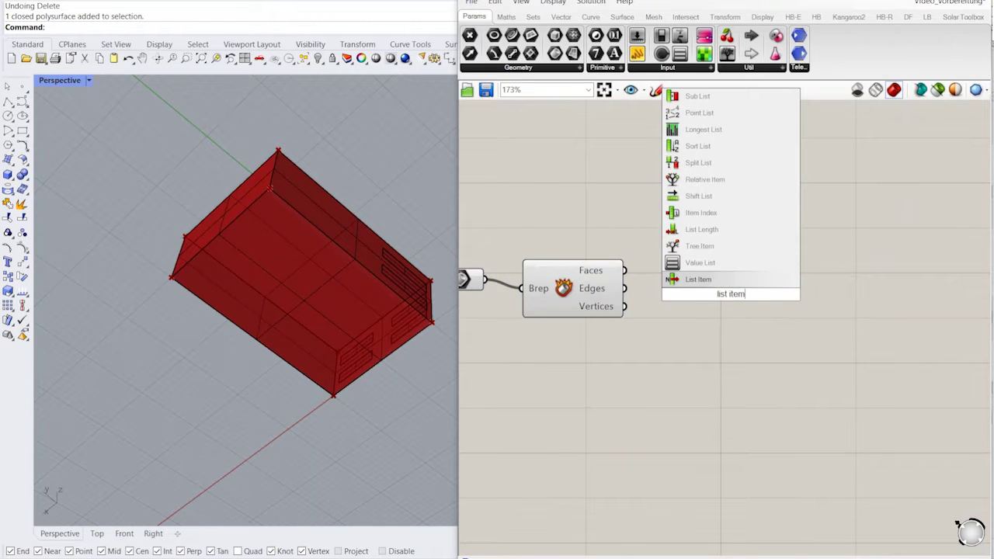
{"action": "key", "text": "Return"}
{"action": "left_click_drag", "start_coordinate": [625, 271], "coordinate": [685, 276]}
- Extend the List Item component with outputs +1 to +5 and place it farther from Deconstruct Brep
{"action": "scroll", "coordinate": [777, 334], "scroll_direction": "up", "scroll_amount": 3}
{"action": "scroll", "coordinate": [779, 337], "scroll_direction": "up", "scroll_amount": 2}
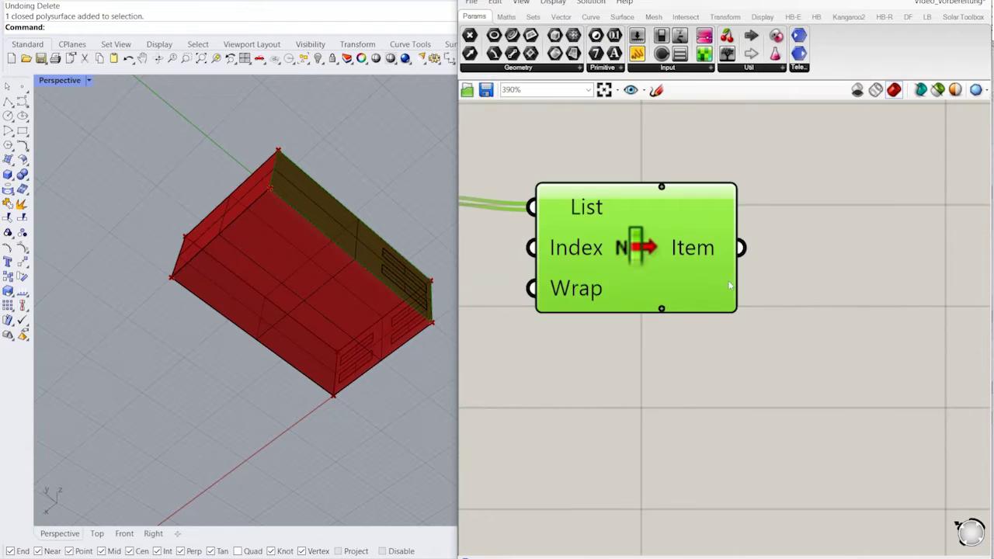
{"action": "double_click", "coordinate": [663, 310]}
{"action": "scroll", "coordinate": [665, 295], "scroll_direction": "up", "scroll_amount": 3}
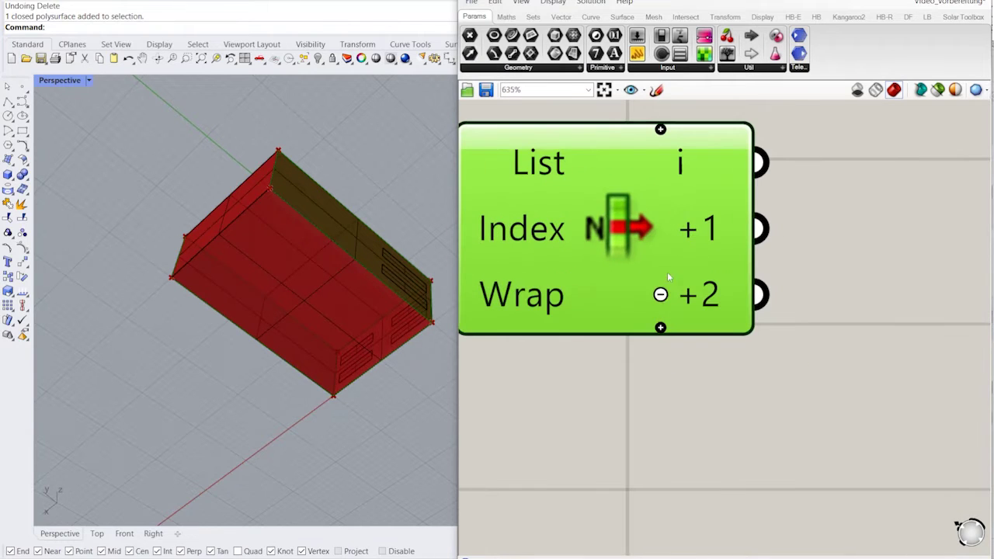
{"action": "left_click", "coordinate": [660, 328]}
{"action": "left_click", "coordinate": [660, 360]}
{"action": "left_click", "coordinate": [660, 394]}
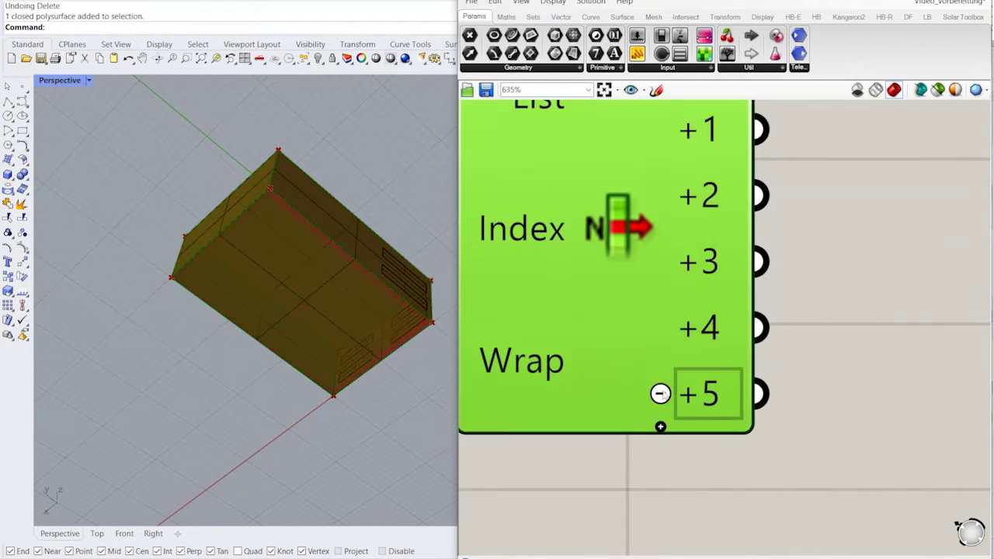
{"action": "scroll", "coordinate": [711, 334], "scroll_direction": "down", "scroll_amount": 2}
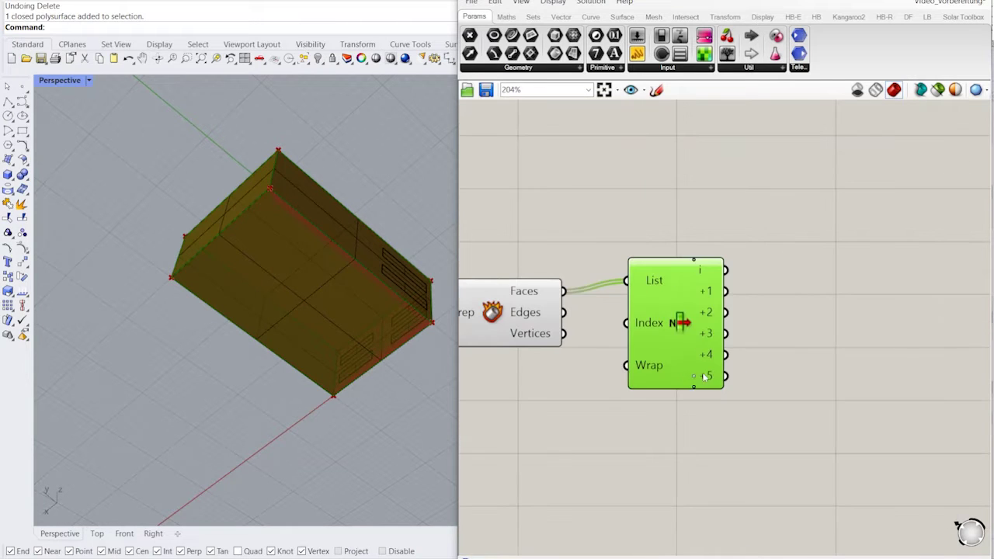
{"action": "scroll", "coordinate": [709, 342], "scroll_direction": "down", "scroll_amount": 3}
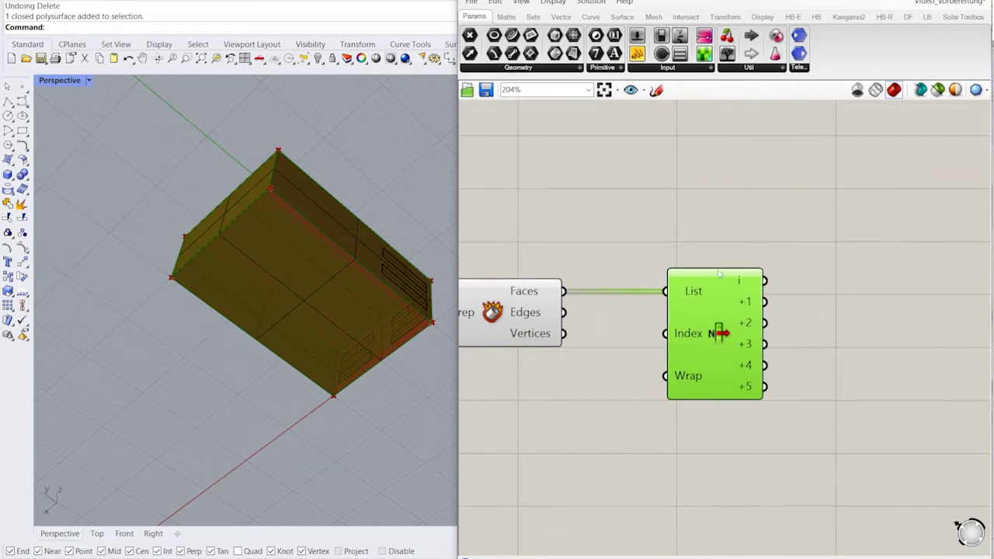
- Add an Area component and connect the +5 output of List Item to its Geometry input
{"action": "right_click_drag", "start_coordinate": [818, 385], "coordinate": [777, 367]}
{"action": "scroll", "coordinate": [771, 362], "scroll_direction": "down", "scroll_amount": 2}
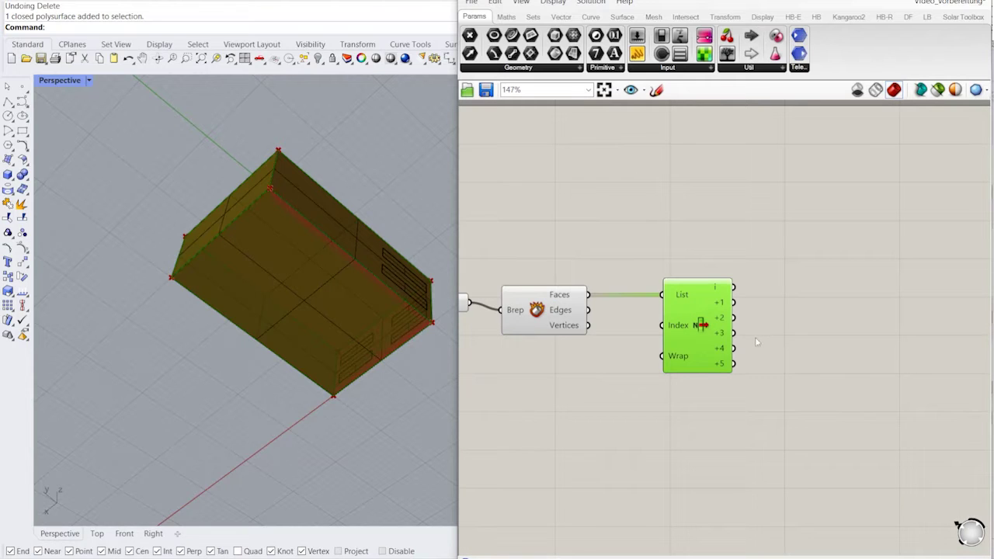
{"action": "mouse_move", "coordinate": [719, 365]}
{"action": "right_click_drag", "start_coordinate": [764, 304], "coordinate": [697, 294]}
{"action": "double_click", "coordinate": [733, 370]}
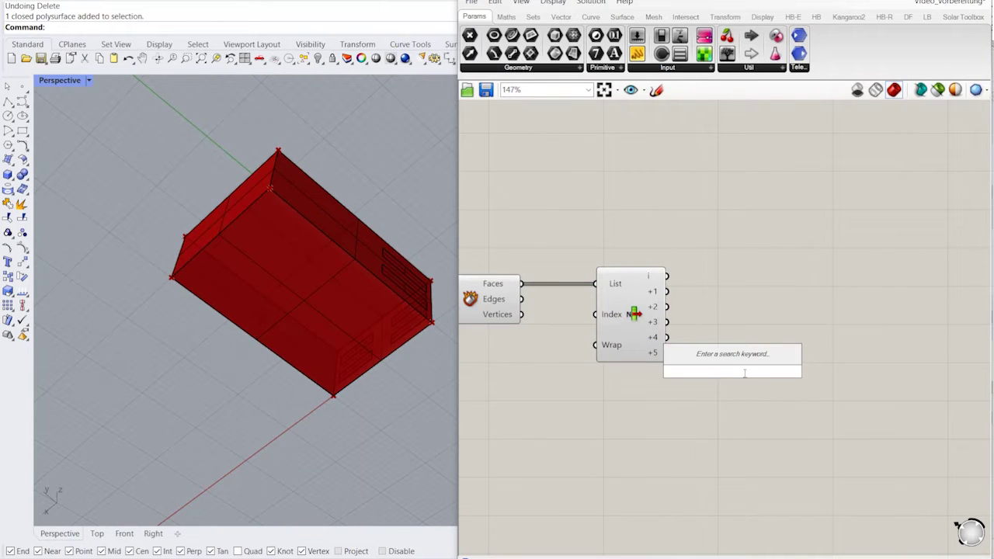
{"action": "double_click", "coordinate": [748, 374]}
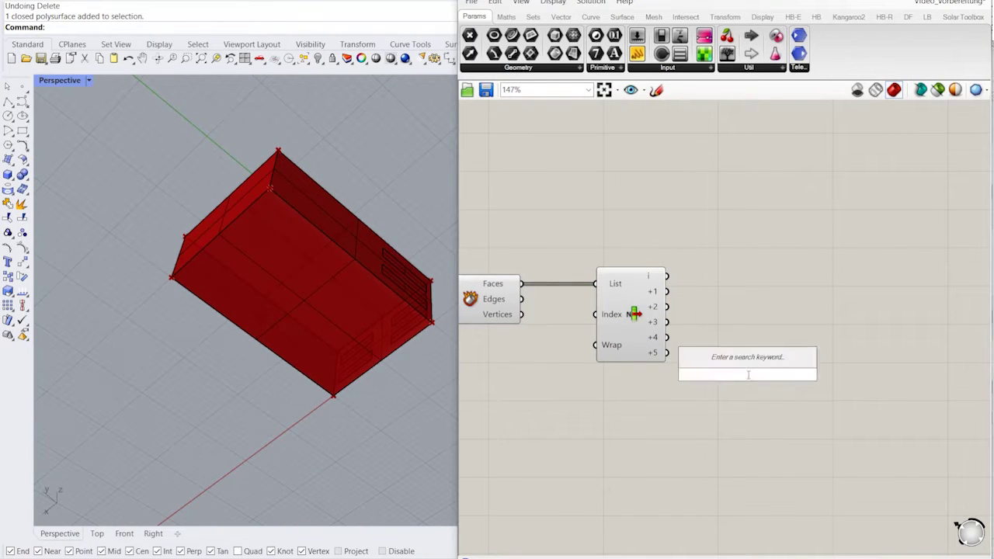
{"action": "type", "text": "area"}
{"action": "key", "text": "Return"}
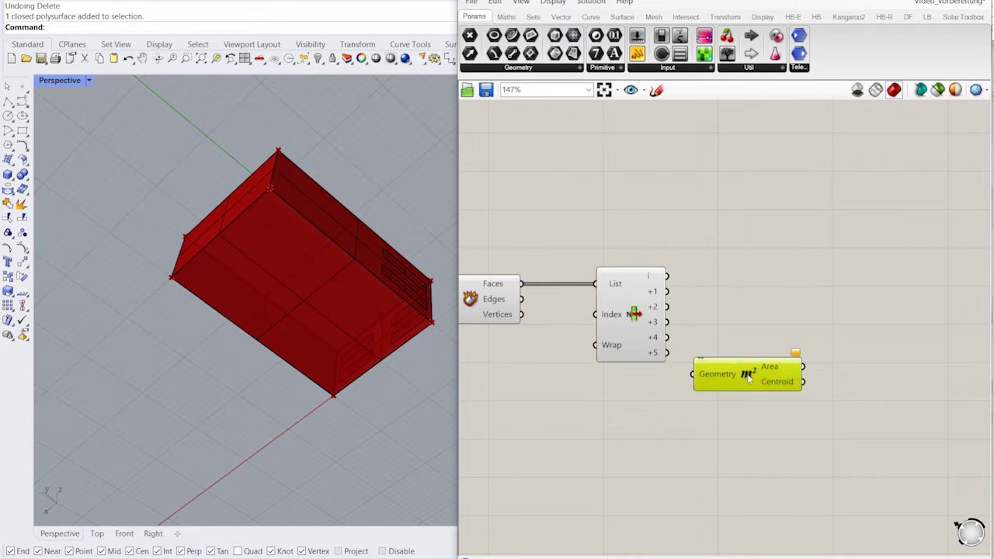
{"action": "left_click_drag", "start_coordinate": [748, 377], "coordinate": [766, 358]}
{"action": "left_click_drag", "start_coordinate": [667, 353], "coordinate": [705, 359]}
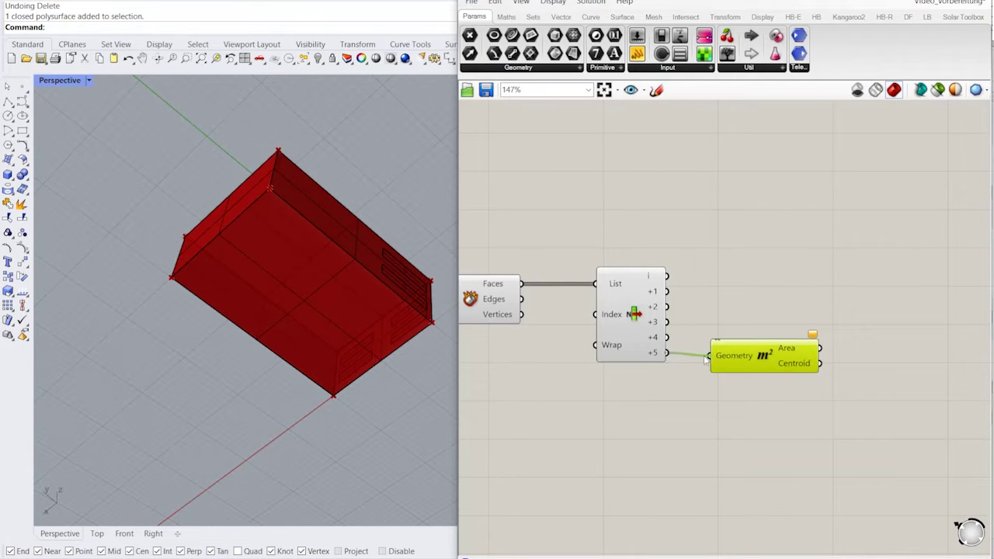
- Check the position of the face's centroid on the building's underside and move the Area component below List Item
{"action": "scroll", "coordinate": [315, 300], "scroll_direction": "up", "scroll_amount": 5}
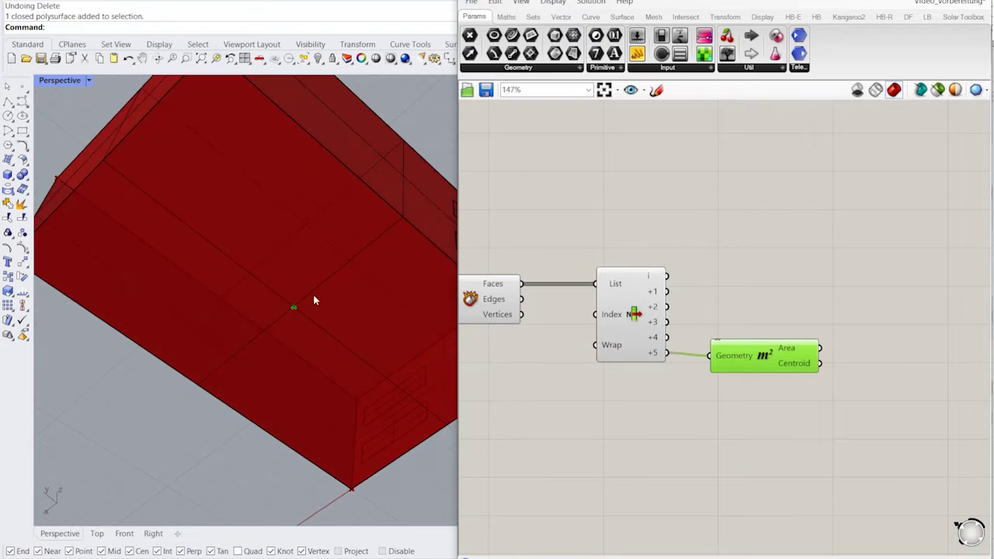
{"action": "scroll", "coordinate": [299, 306], "scroll_direction": "down", "scroll_amount": 5}
{"action": "mouse_move", "coordinate": [299, 305]}
{"action": "right_mouse_down"}
{"action": "mouse_move", "coordinate": [313, 412]}
{"action": "mouse_move", "coordinate": [305, 296]}
{"action": "right_mouse_up"}
{"action": "scroll", "coordinate": [315, 286], "scroll_direction": "up", "scroll_amount": 6}
{"action": "scroll", "coordinate": [315, 289], "scroll_direction": "down", "scroll_amount": 7}
{"action": "scroll", "coordinate": [306, 299], "scroll_direction": "up", "scroll_amount": 3}
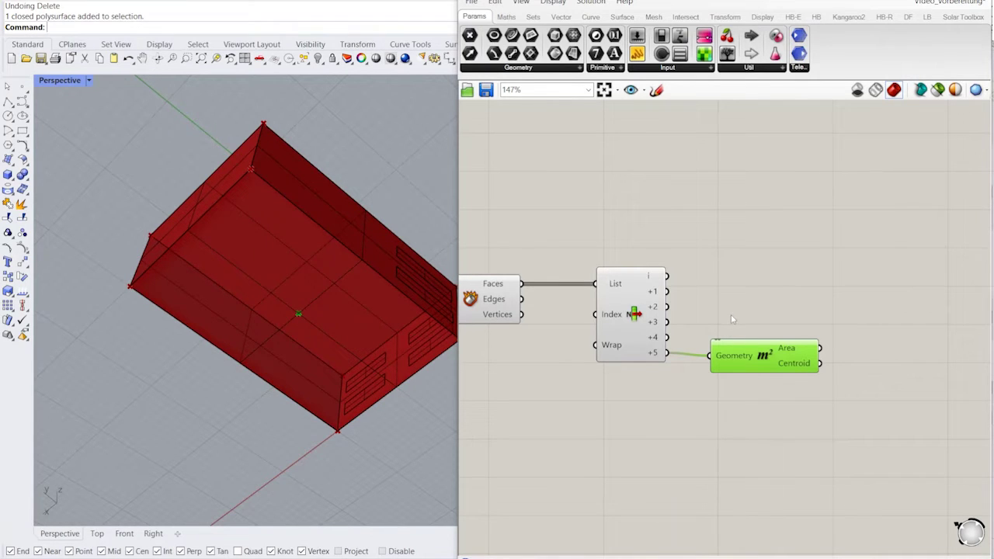
{"action": "left_click_drag", "start_coordinate": [747, 369], "coordinate": [715, 421]}
{"action": "right_click_drag", "start_coordinate": [707, 431], "coordinate": [817, 396]}
{"action": "scroll", "coordinate": [802, 388], "scroll_direction": "down", "scroll_amount": 1}
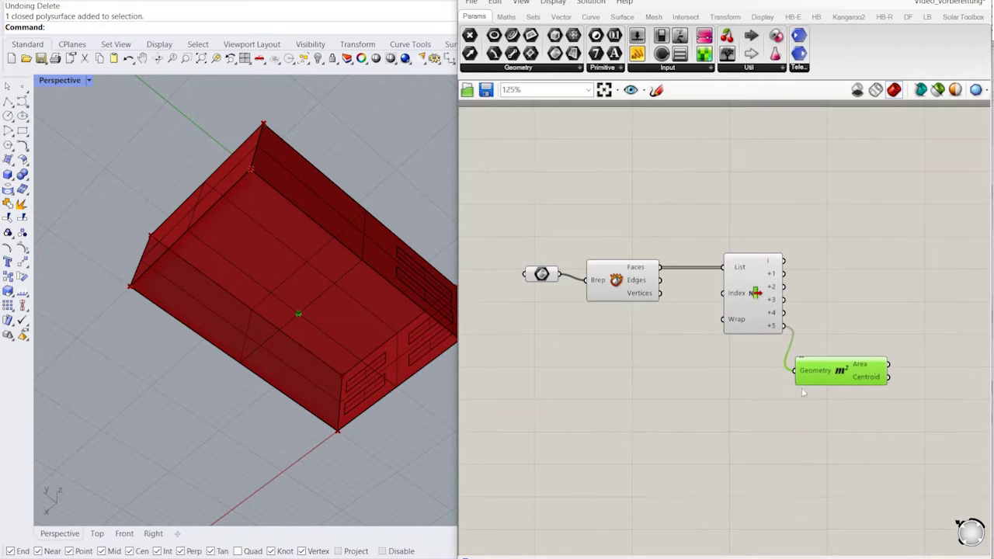
- Examine the building from below and highlight the Brep parameter's geometry to compare the floor face with the whole volume
{"action": "scroll", "coordinate": [363, 260], "scroll_direction": "down", "scroll_amount": 3}
{"action": "scroll", "coordinate": [364, 240], "scroll_direction": "up", "scroll_amount": 3}
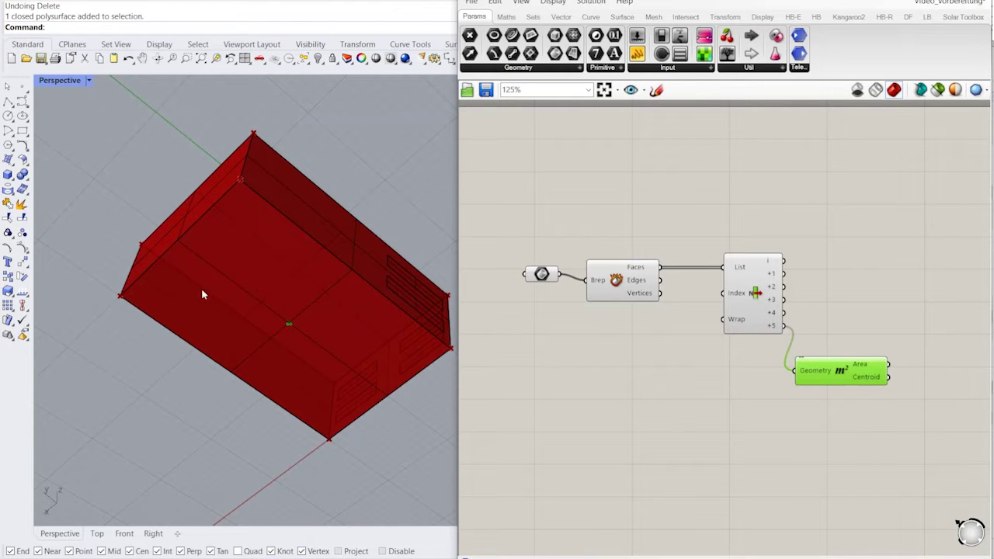
{"action": "scroll", "coordinate": [335, 302], "scroll_direction": "down", "scroll_amount": 4}
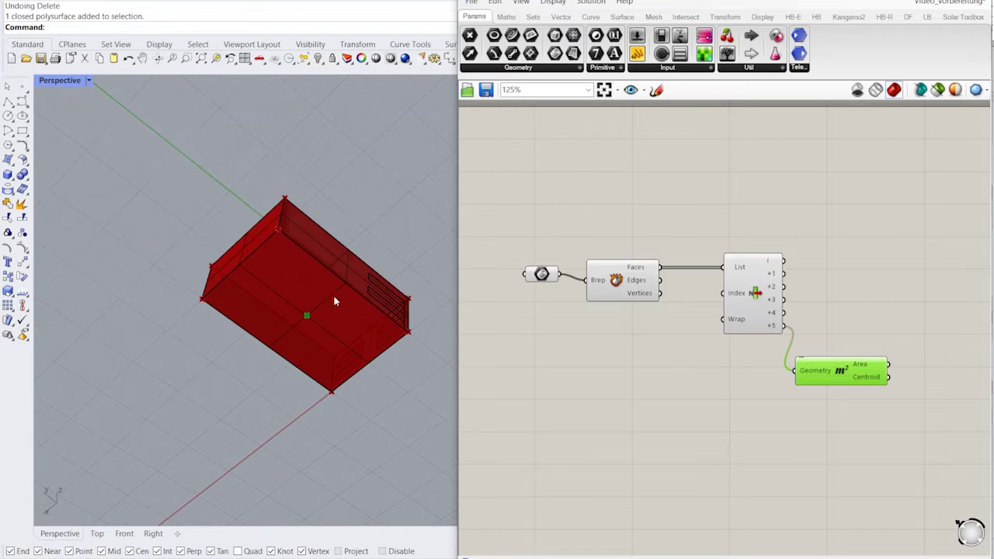
{"action": "right_click_drag", "start_coordinate": [350, 211], "coordinate": [381, 288]}
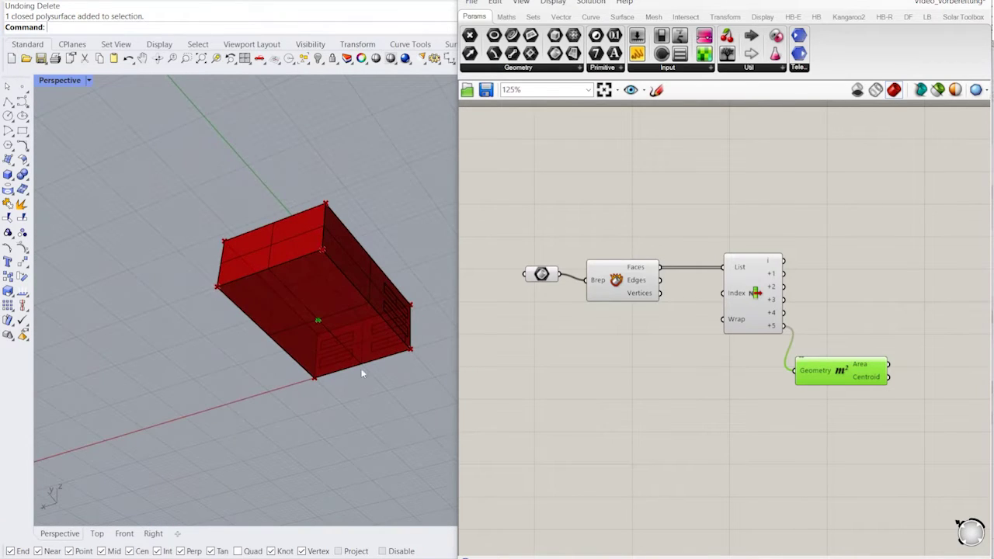
{"action": "scroll", "coordinate": [365, 311], "scroll_direction": "up", "scroll_amount": 4}
{"action": "left_click", "coordinate": [587, 208]}
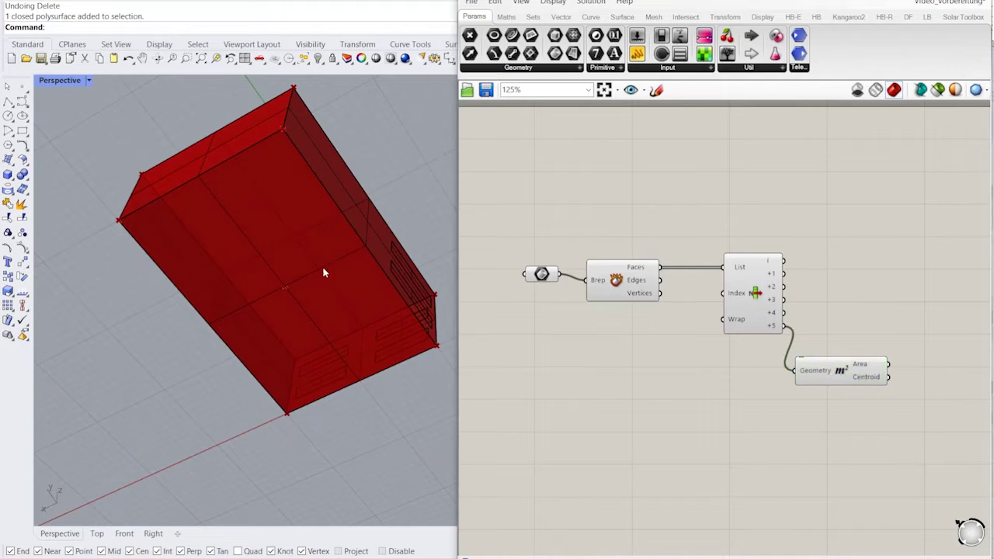
{"action": "left_click", "coordinate": [541, 273]}
{"action": "left_click_drag", "start_coordinate": [541, 274], "coordinate": [538, 274]}
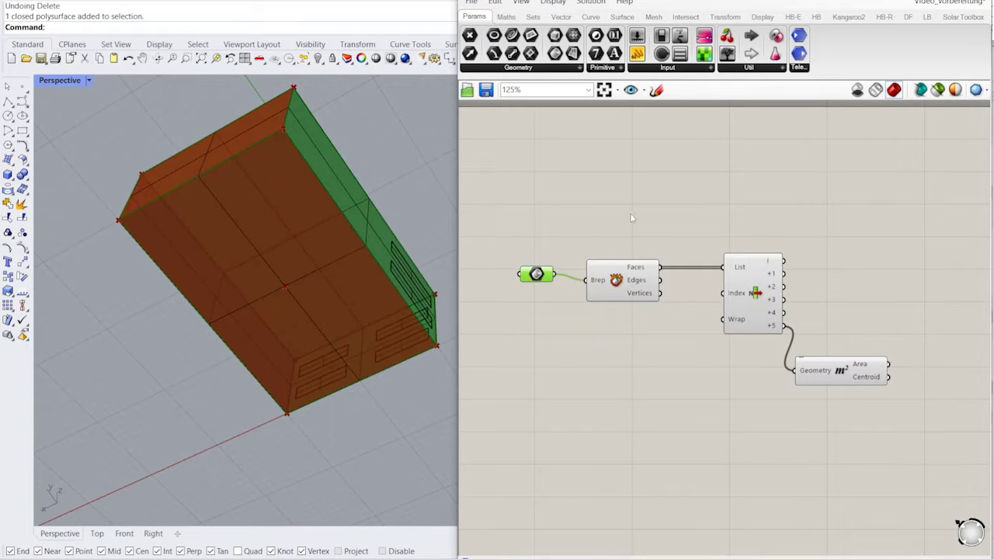
{"action": "left_click", "coordinate": [632, 216]}
{"action": "left_click", "coordinate": [763, 304]}
{"action": "left_click", "coordinate": [830, 364]}
- Add an Edges from Faces component below Deconstruct Brep and connect the Brep parameter to its Brep input
{"action": "double_click", "coordinate": [620, 388]}
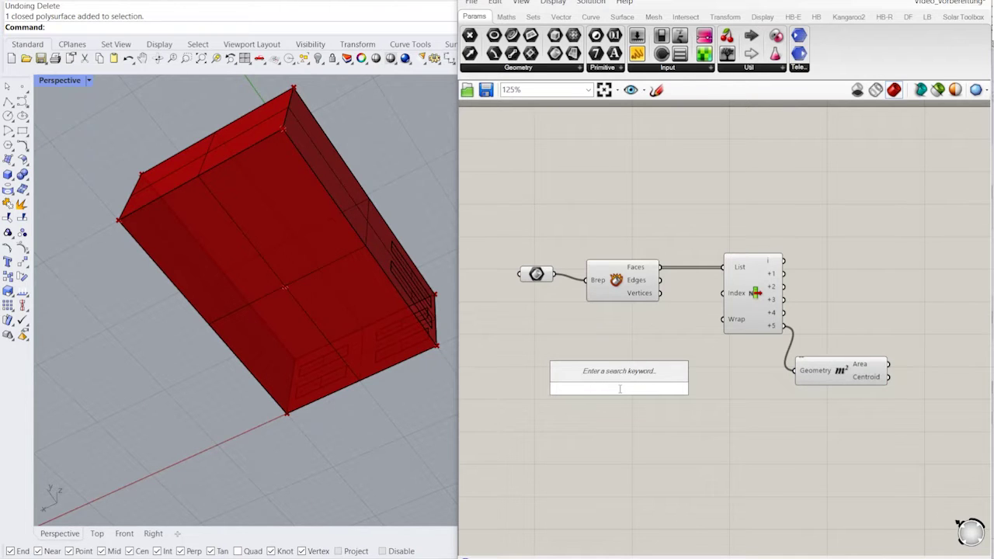
{"action": "type", "text": "edges"}
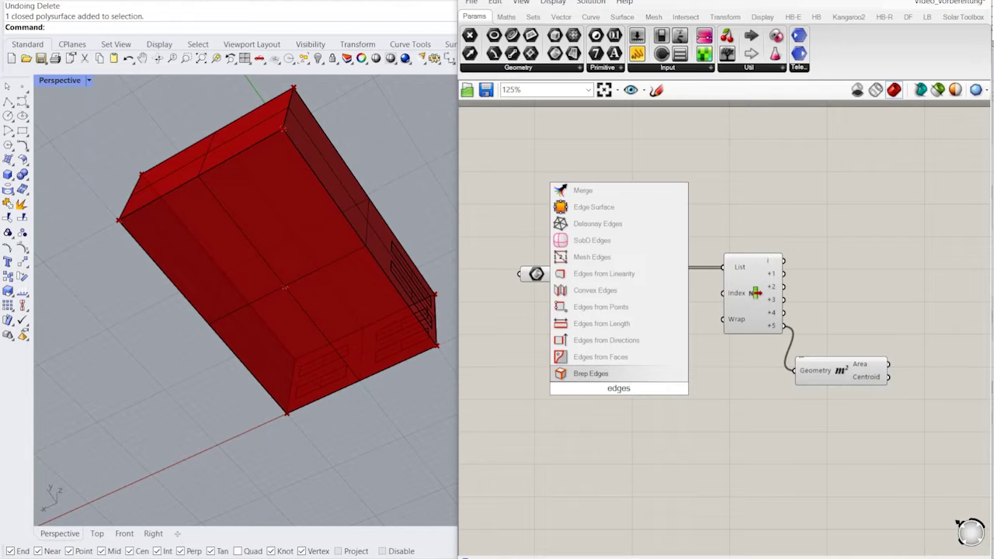
{"action": "type", "text": " from "}
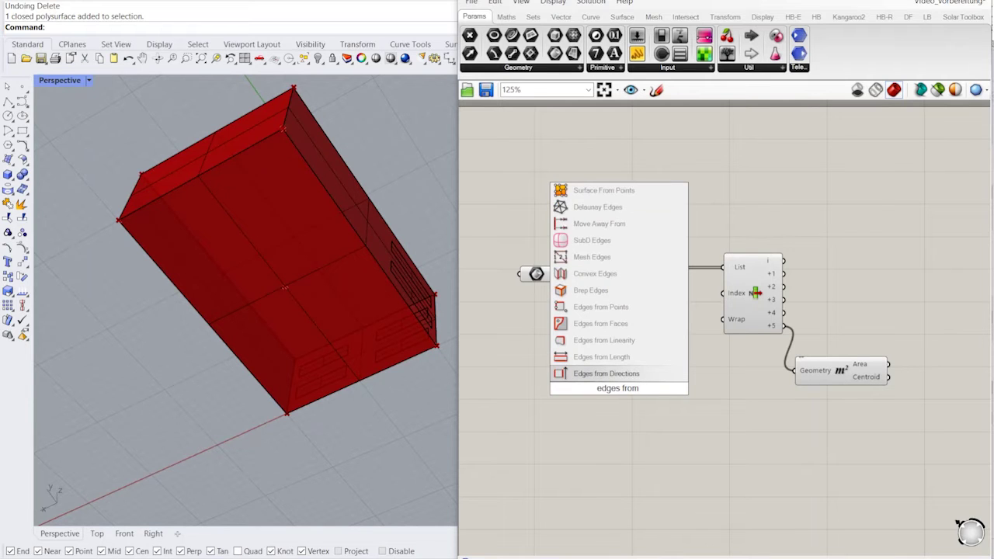
{"action": "type", "text": "faces"}
{"action": "key", "text": "Return"}
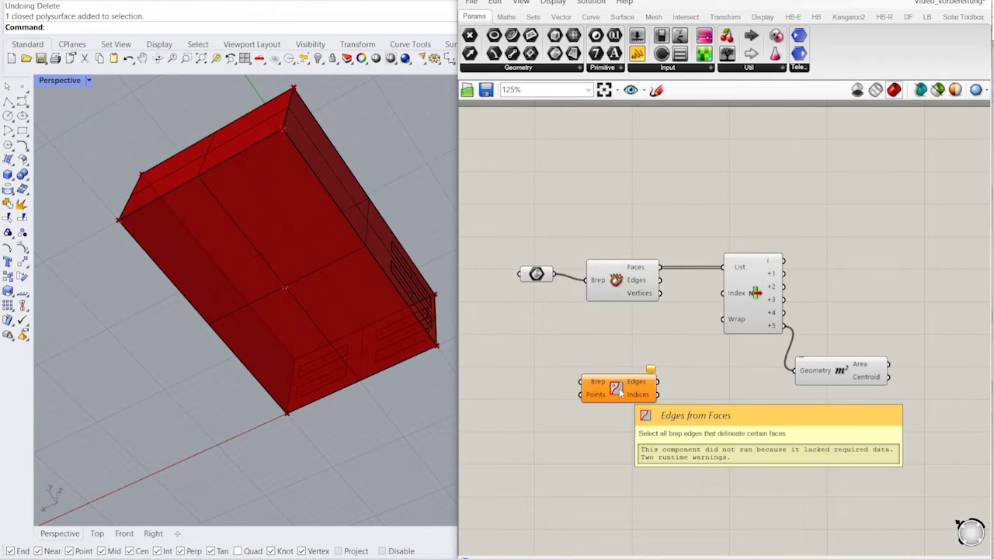
{"action": "left_click_drag", "start_coordinate": [620, 393], "coordinate": [647, 371]}
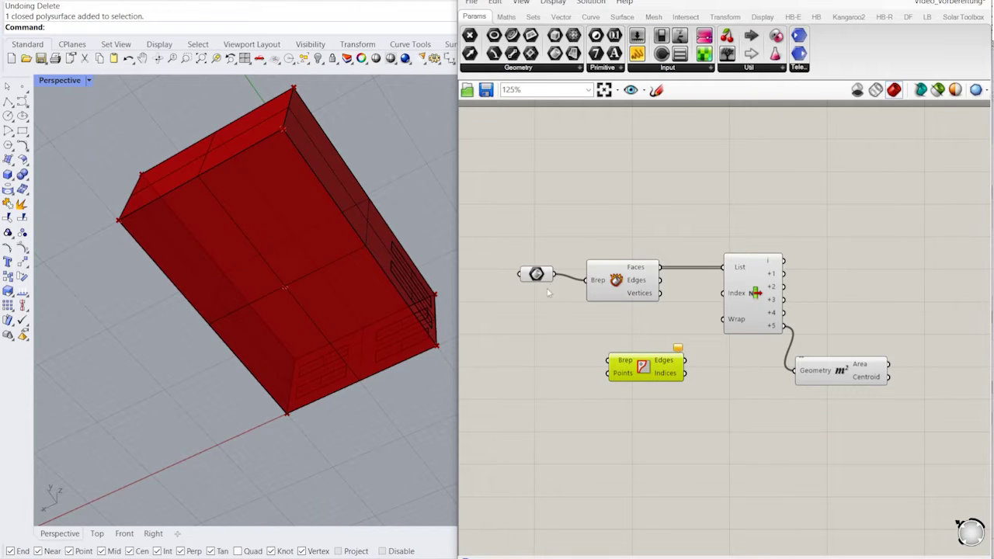
{"action": "left_click_drag", "start_coordinate": [556, 274], "coordinate": [662, 381]}
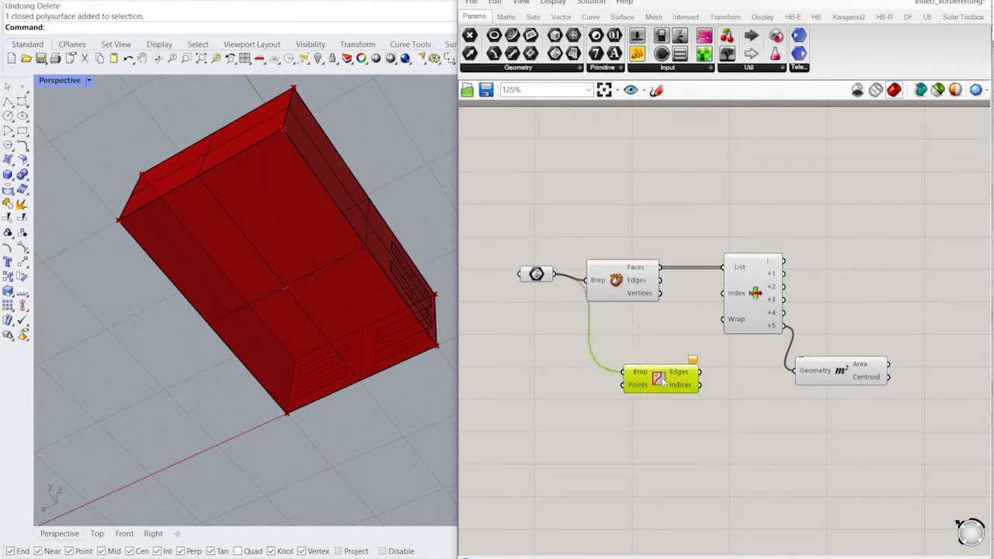
- Connect the Centroid output of Area to the Points input of Edges from Faces and tidy both components' placement
{"action": "scroll", "coordinate": [641, 385], "scroll_direction": "up", "scroll_amount": 3}
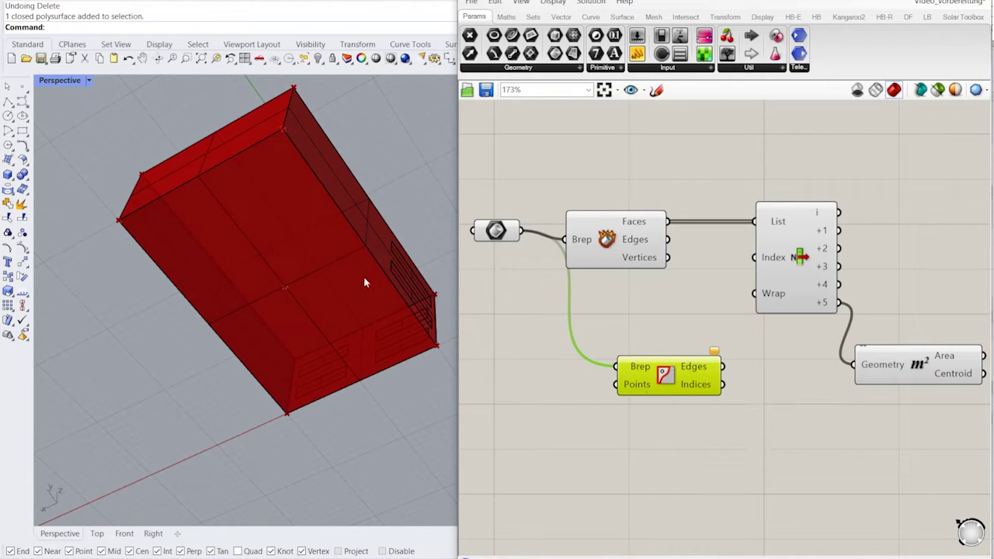
{"action": "left_click_drag", "start_coordinate": [963, 373], "coordinate": [960, 351]}
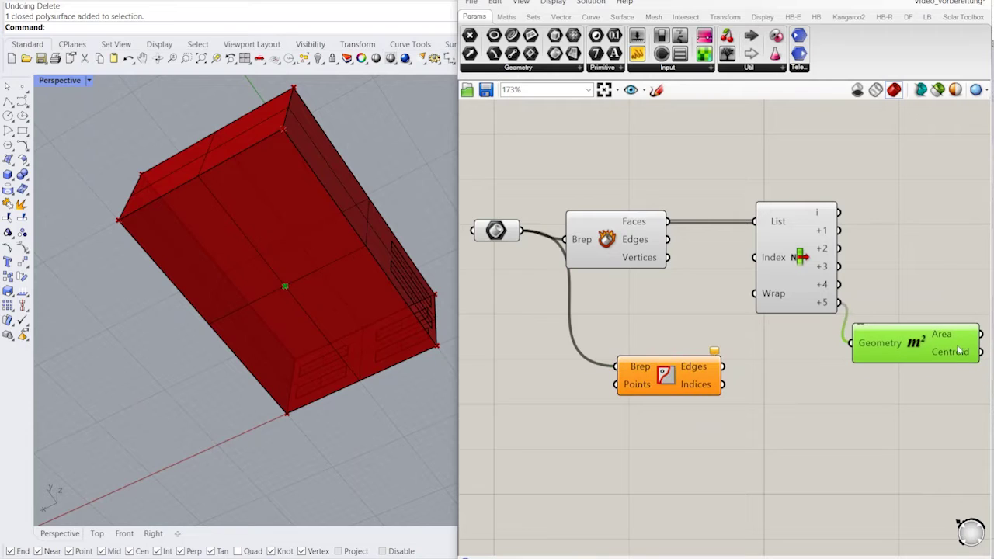
{"action": "scroll", "coordinate": [226, 208], "scroll_direction": "down", "scroll_amount": 2}
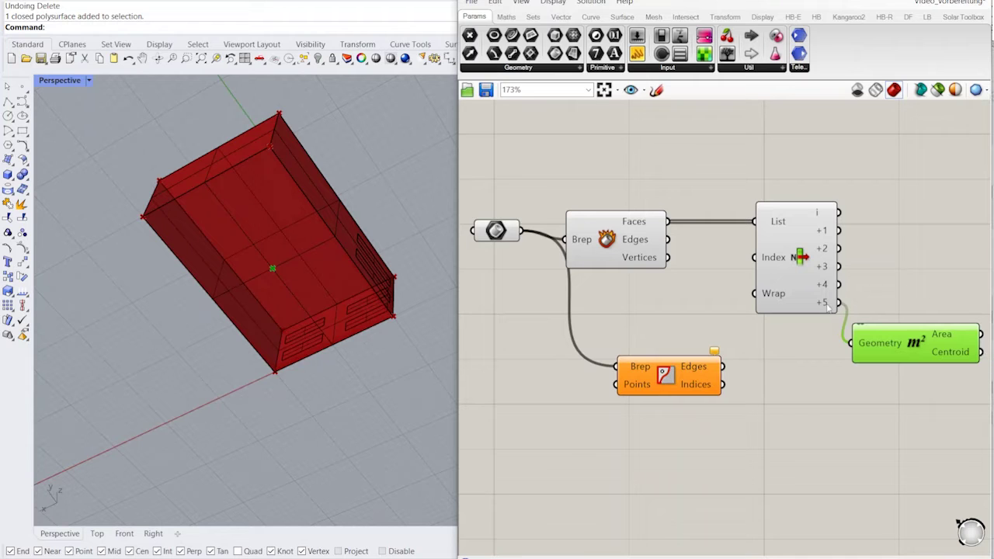
{"action": "left_click_drag", "start_coordinate": [982, 352], "coordinate": [636, 402]}
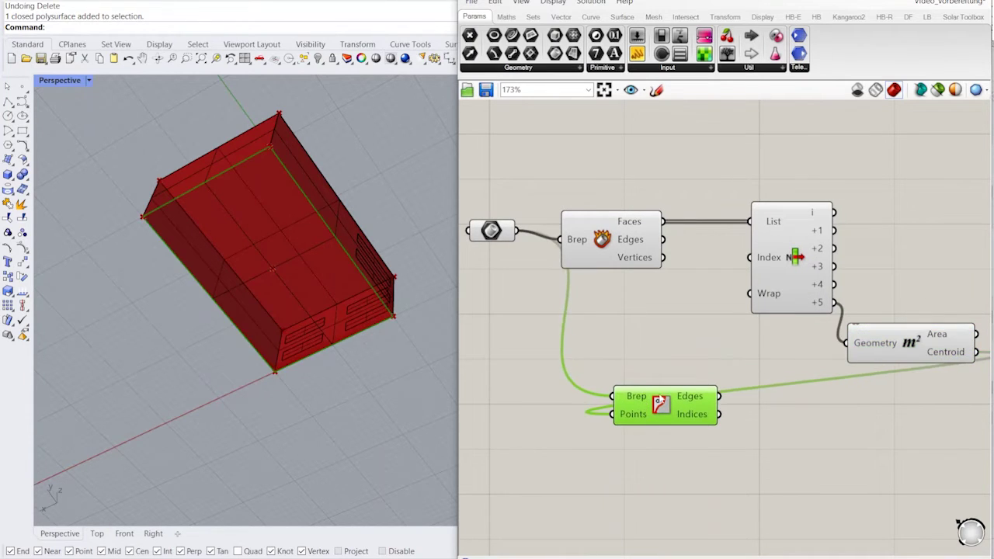
{"action": "scroll", "coordinate": [644, 272], "scroll_direction": "down", "scroll_amount": 4}
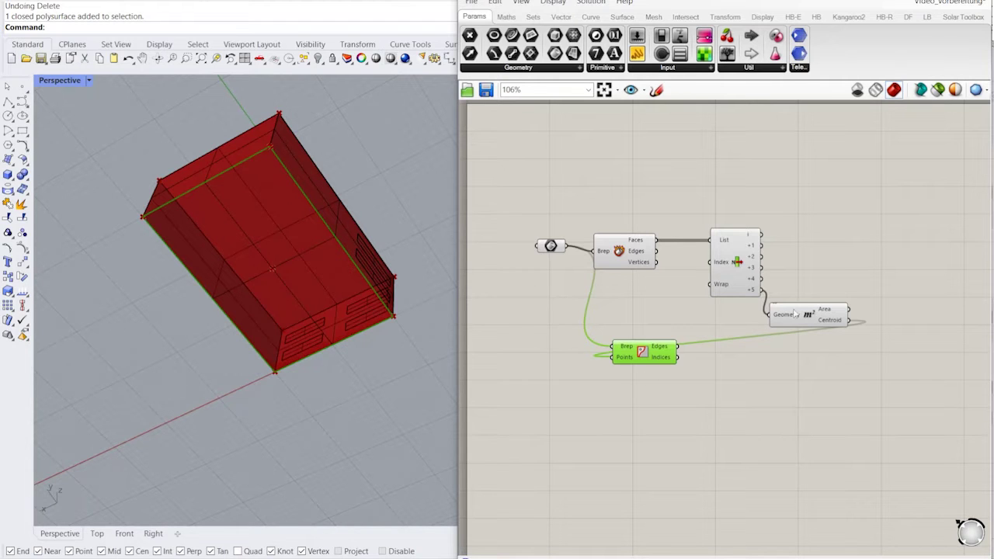
{"action": "left_click_drag", "start_coordinate": [793, 310], "coordinate": [804, 306]}
{"action": "left_click_drag", "start_coordinate": [646, 359], "coordinate": [643, 362]}
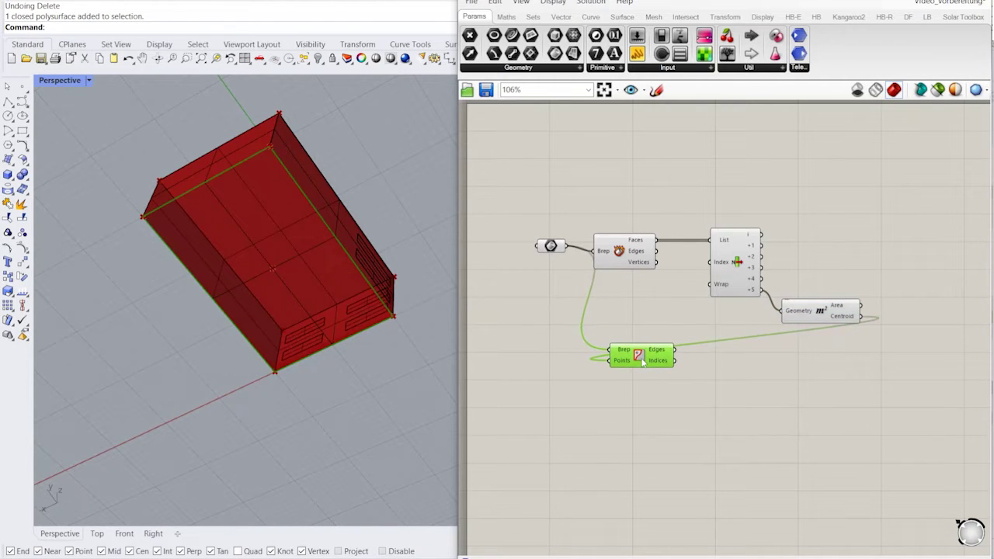
- Add an Offset Curve Loose component below Edges from Faces and connect the Edges output to its Curve input
{"action": "double_click", "coordinate": [703, 408]}
{"action": "type", "text": "offs"}
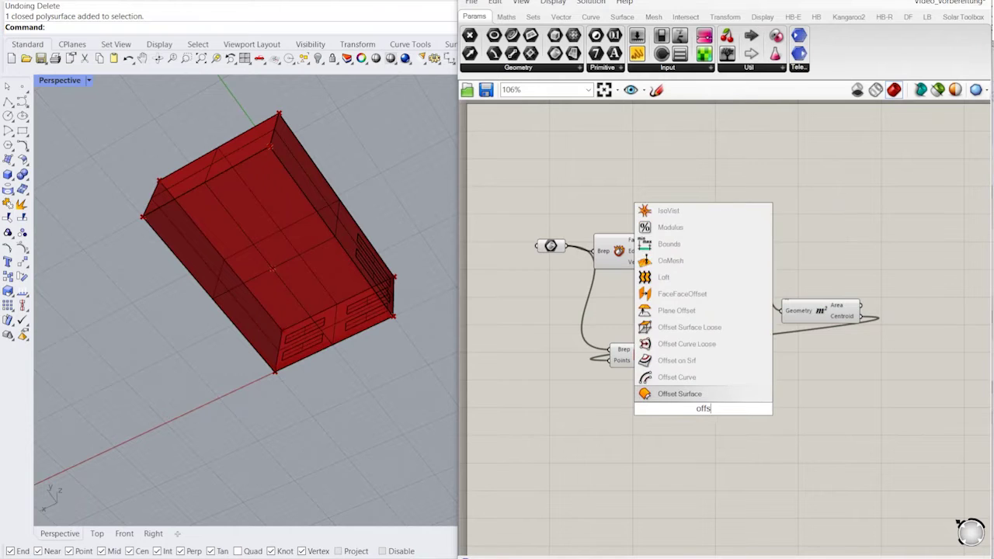
{"action": "type", "text": "et curve"}
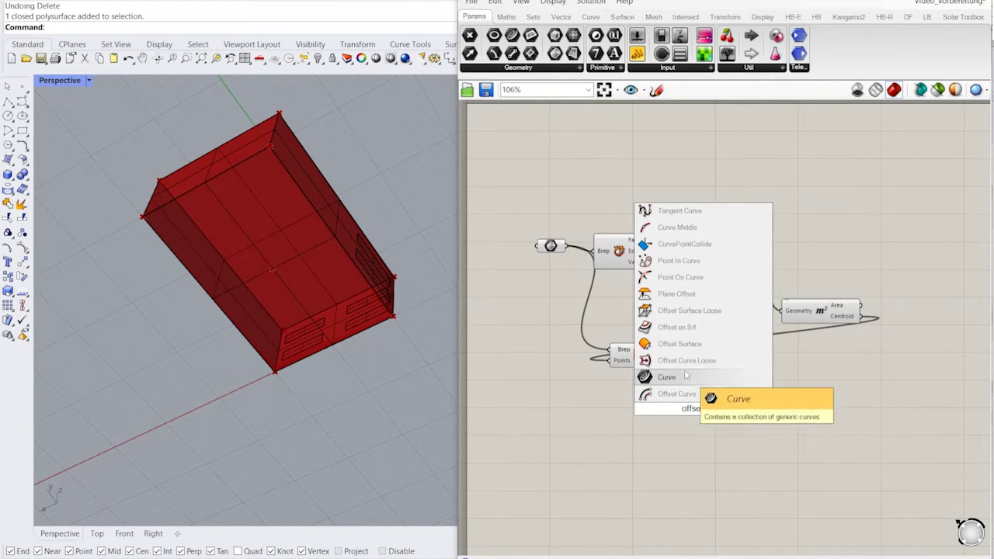
{"action": "key", "text": "Return"}
{"action": "scroll", "coordinate": [695, 412], "scroll_direction": "up", "scroll_amount": 3}
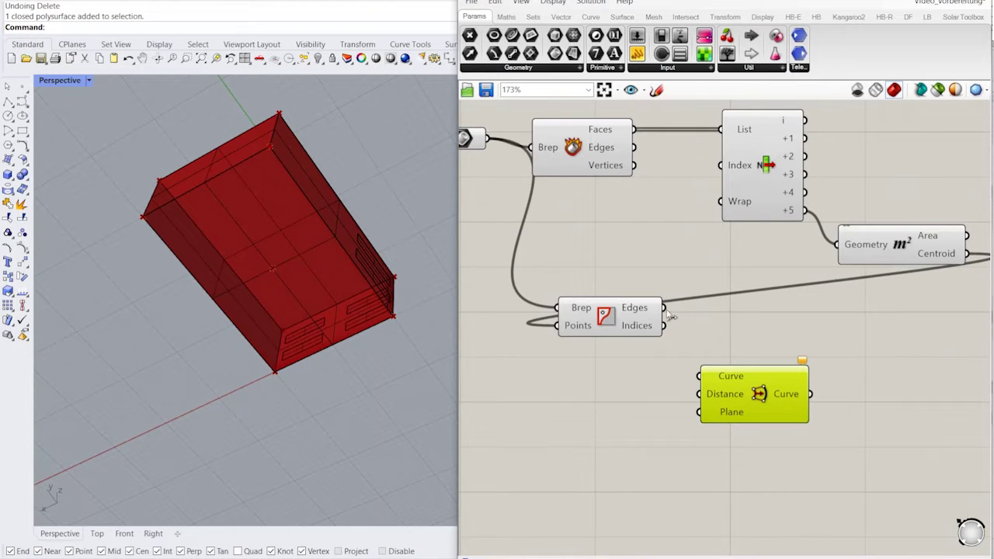
{"action": "left_click_drag", "start_coordinate": [664, 308], "coordinate": [749, 398]}
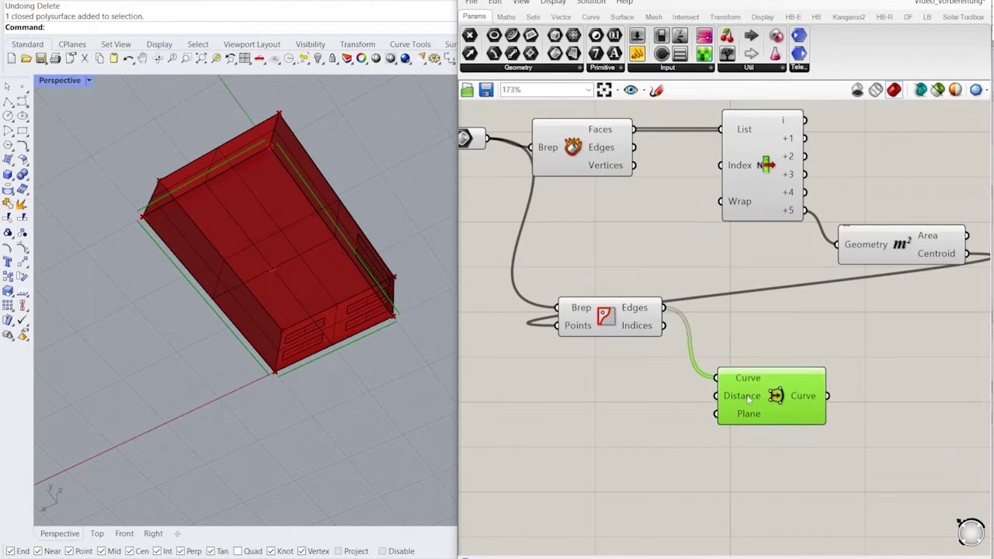
{"action": "left_click_drag", "start_coordinate": [639, 322], "coordinate": [634, 323]}
{"action": "left_click_drag", "start_coordinate": [767, 397], "coordinate": [757, 400]}
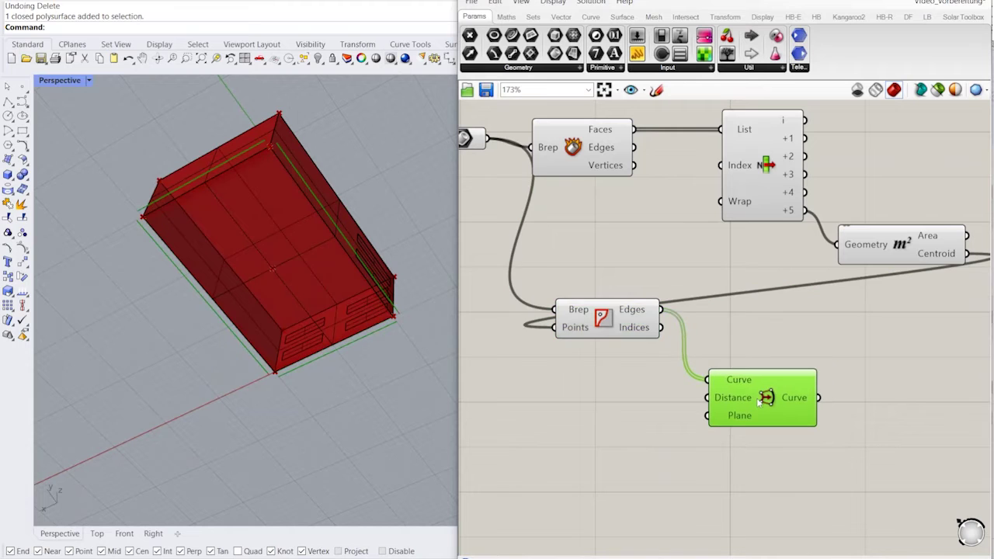
{"action": "scroll", "coordinate": [750, 312], "scroll_direction": "down", "scroll_amount": 2}
{"action": "right_click_drag", "start_coordinate": [750, 332], "coordinate": [695, 316]}
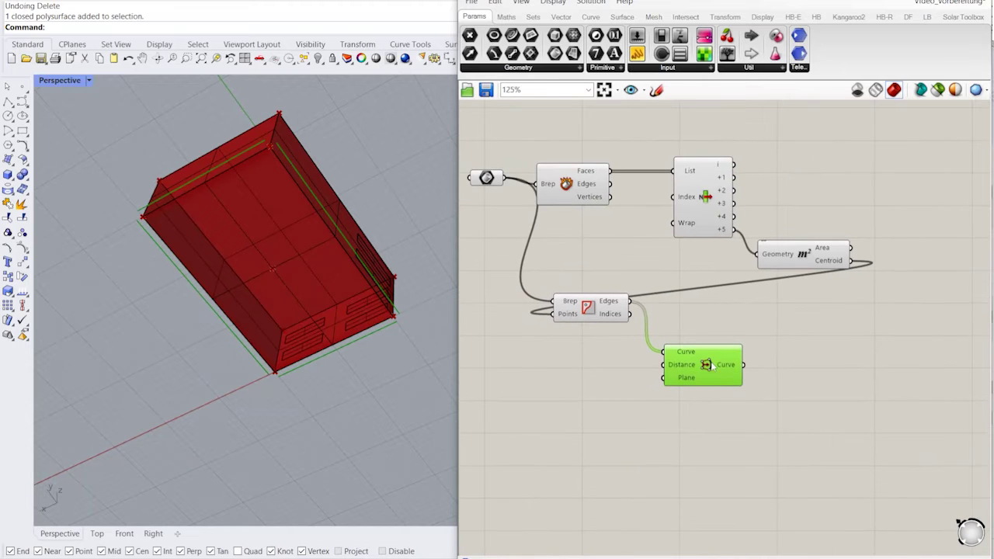
{"action": "left_click_drag", "start_coordinate": [710, 363], "coordinate": [710, 375]}
- Add a panel containing -5 beside the Distance input of the Offset Curve Loose component
{"action": "scroll", "coordinate": [614, 339], "scroll_direction": "up", "scroll_amount": 2}
{"action": "right_click_drag", "start_coordinate": [694, 332], "coordinate": [642, 332]}
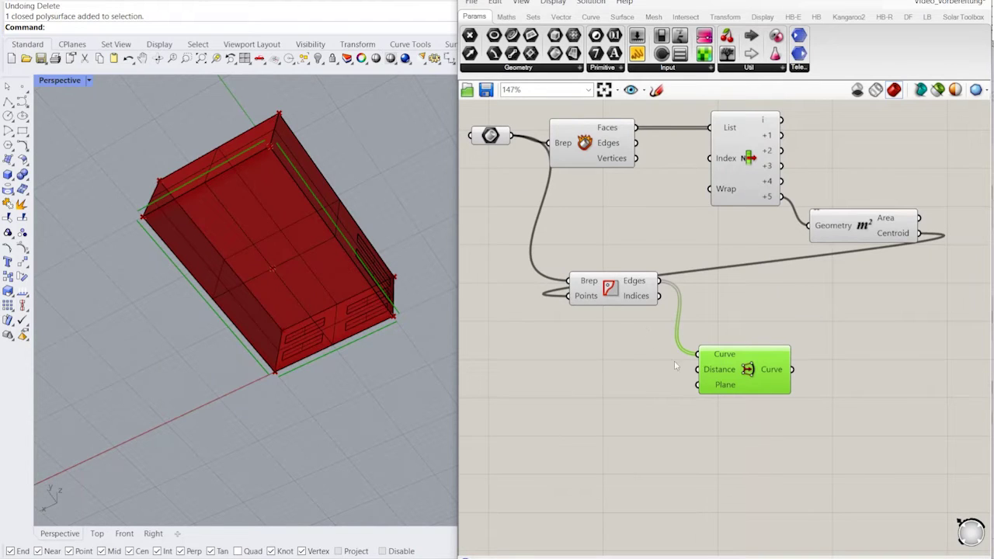
{"action": "mouse_move", "coordinate": [717, 374]}
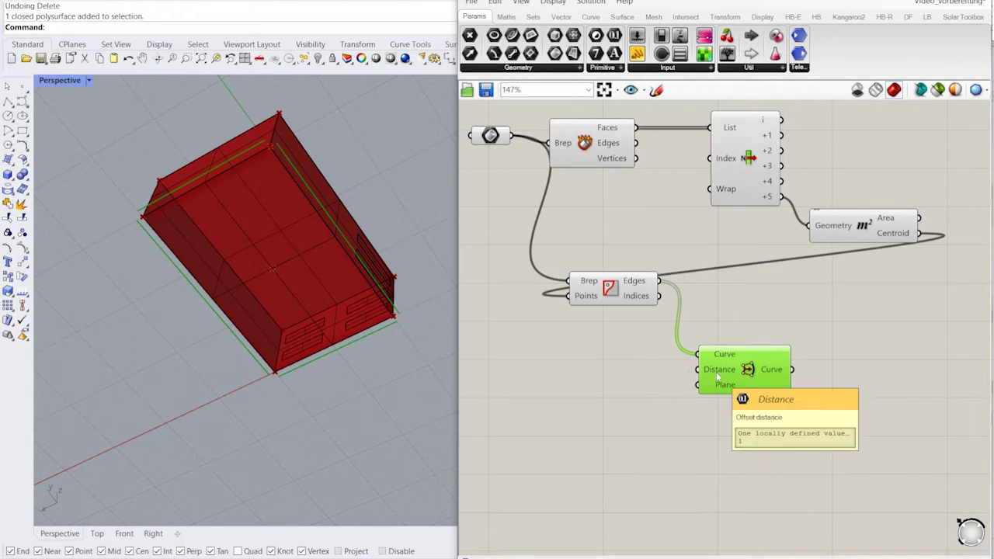
{"action": "left_click", "coordinate": [622, 374]}
{"action": "double_click", "coordinate": [621, 374]}
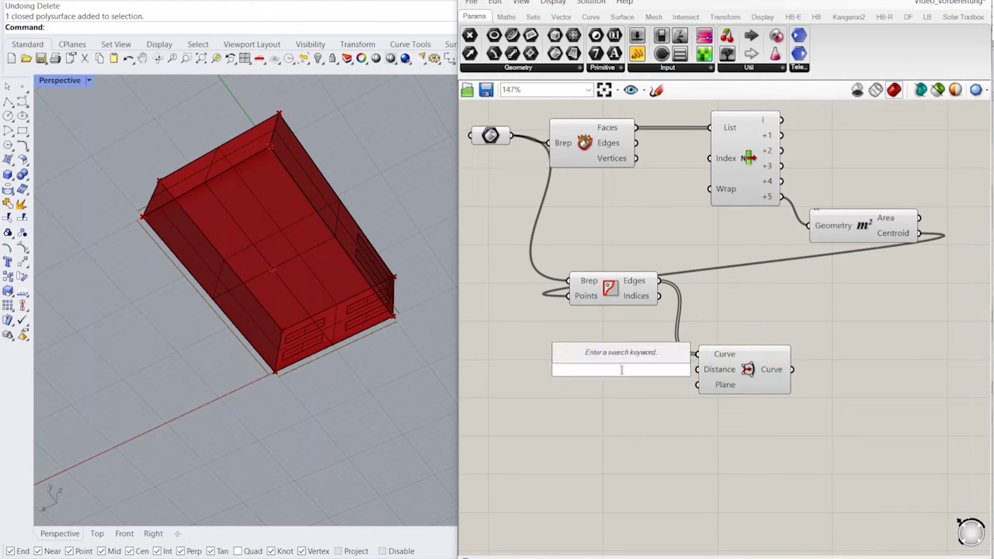
{"action": "type", "text": "//"}
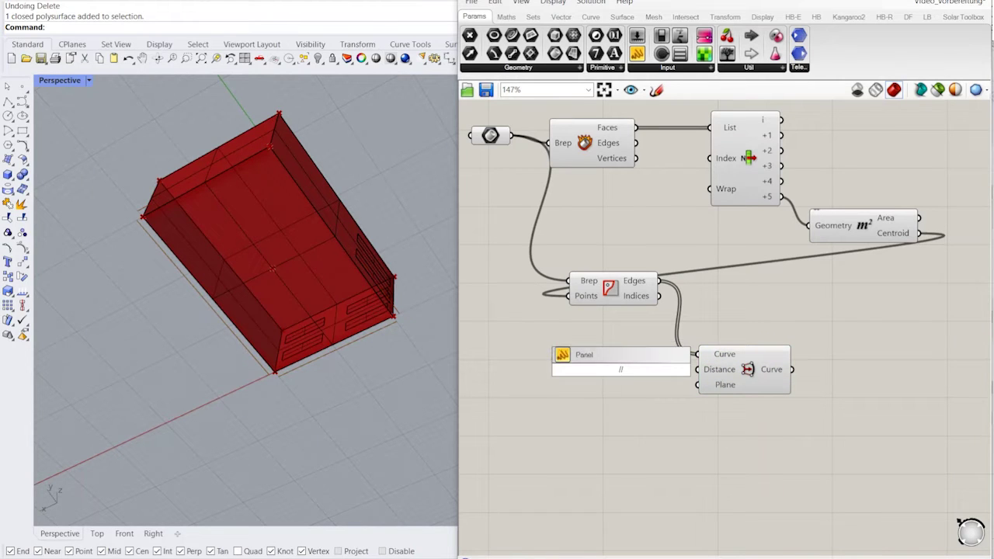
{"action": "type", "text": "-5"}
{"action": "key", "text": "Return"}
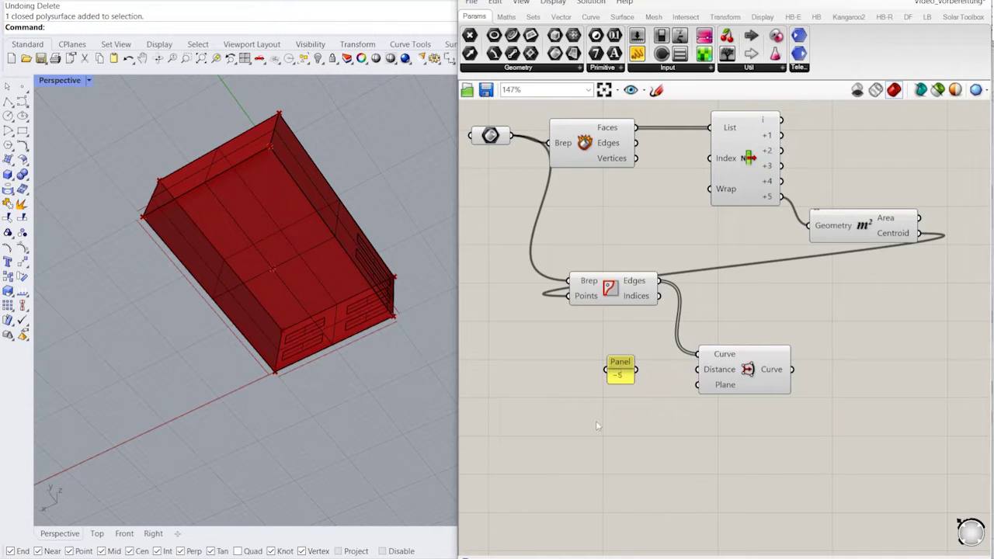
{"action": "double_click", "coordinate": [591, 432]}
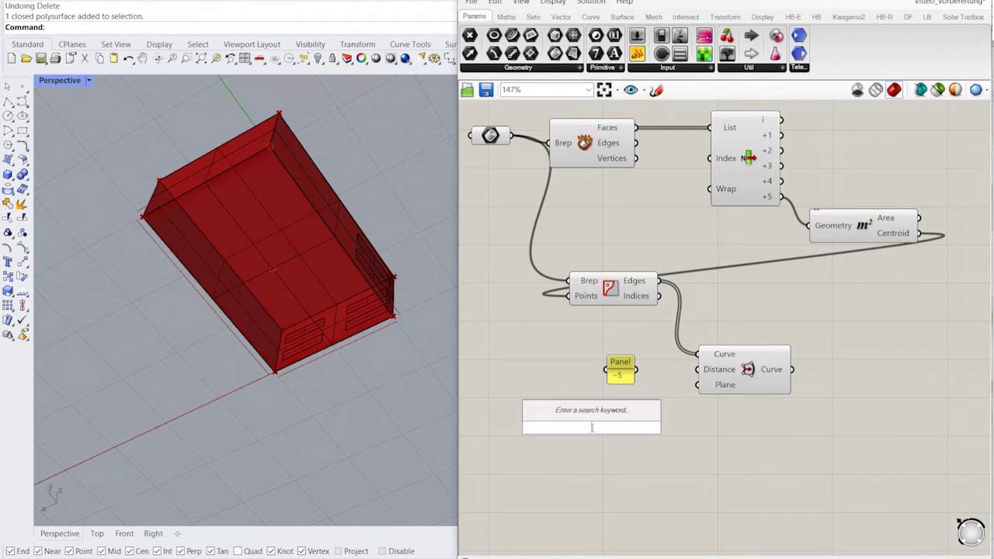
{"action": "type", "text": "//"}
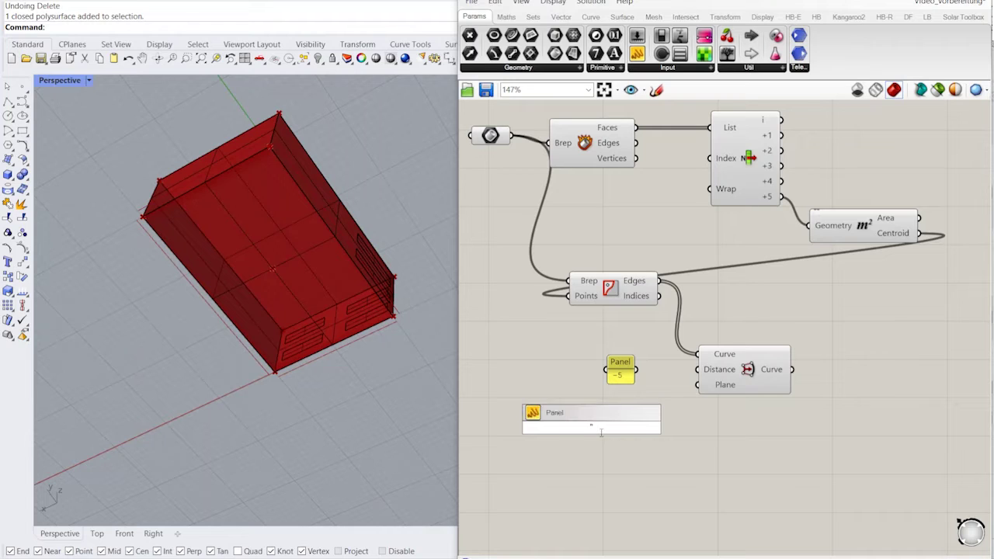
{"action": "key", "text": "BackSpace"}
{"action": "key", "text": "BackSpace"}
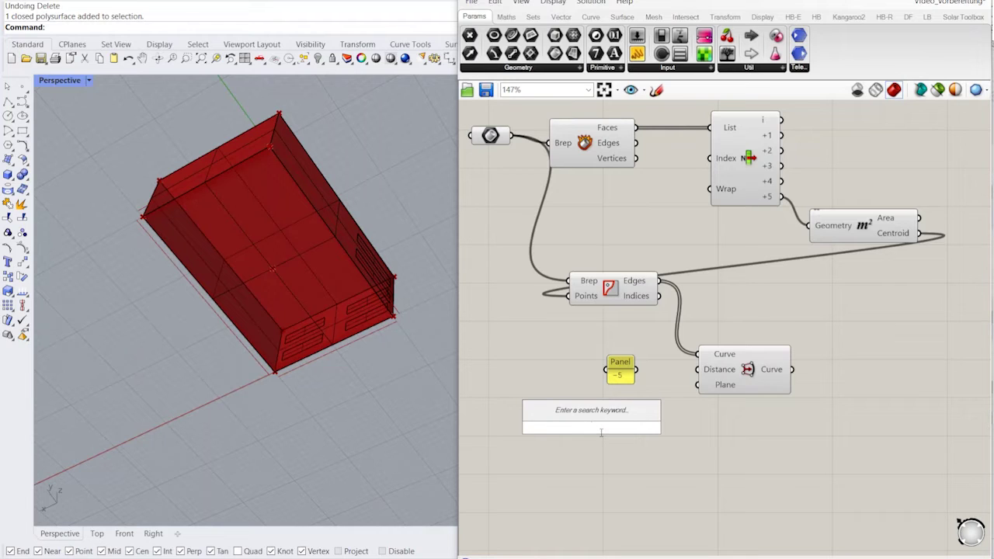
{"action": "type", "text": "//"}
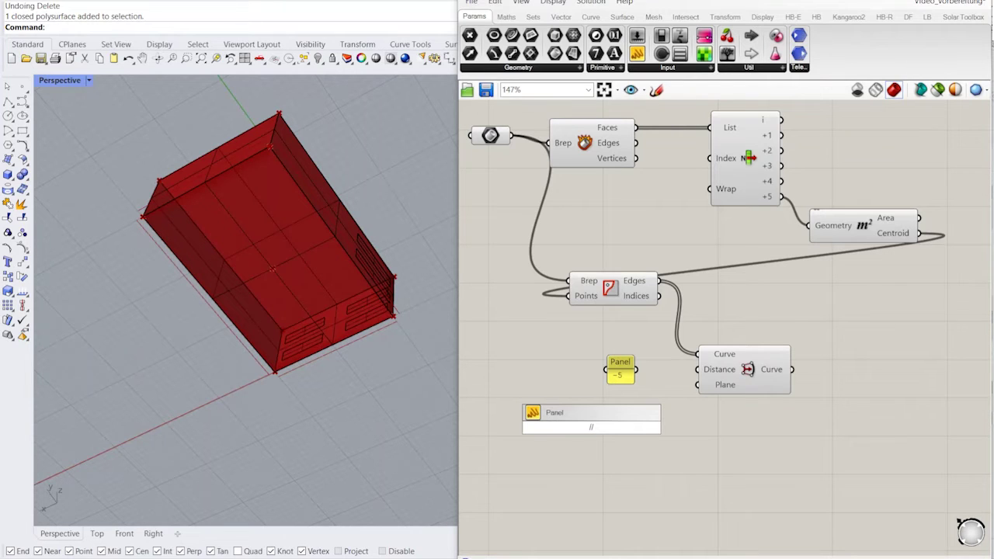
{"action": "key", "text": "BackSpace"}
{"action": "key", "text": "BackSpace"}
{"action": "key", "text": "Escape"}
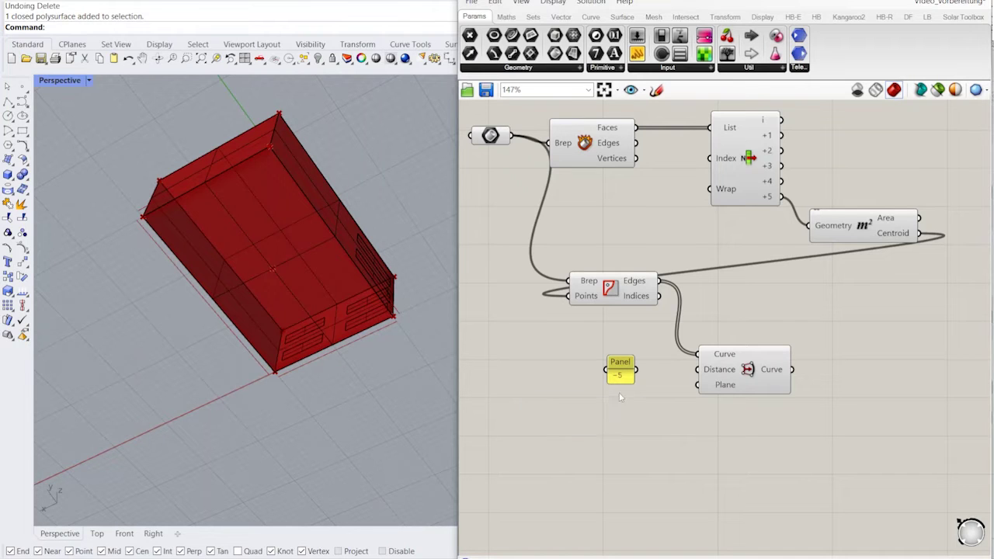
- Connect the -5 panel to the Distance input of Offset Curve Loose and inspect the offset lines on the building's underside
{"action": "left_click_drag", "start_coordinate": [646, 370], "coordinate": [697, 369]}
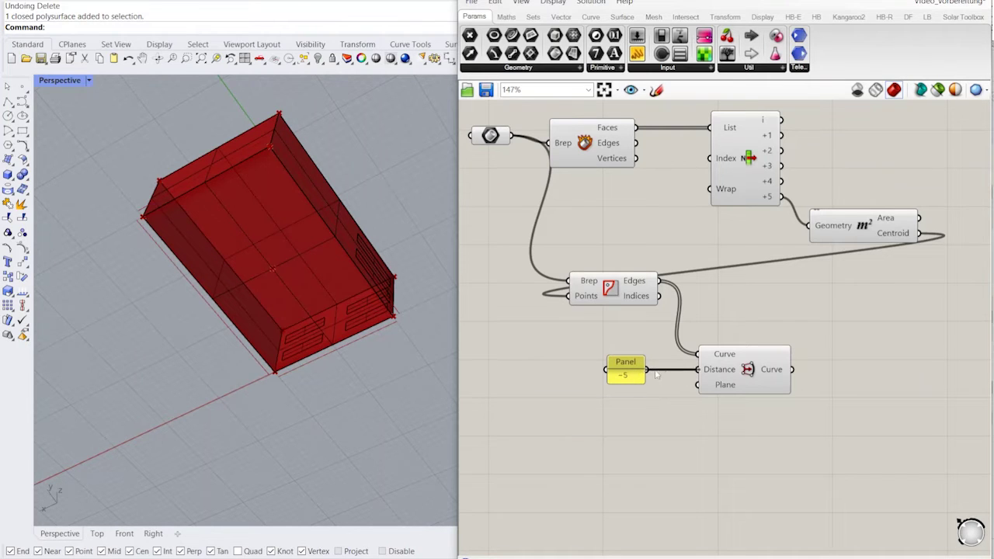
{"action": "left_click_drag", "start_coordinate": [625, 365], "coordinate": [611, 356]}
{"action": "left_click", "coordinate": [734, 371]}
{"action": "right_click_drag", "start_coordinate": [731, 431], "coordinate": [621, 463]}
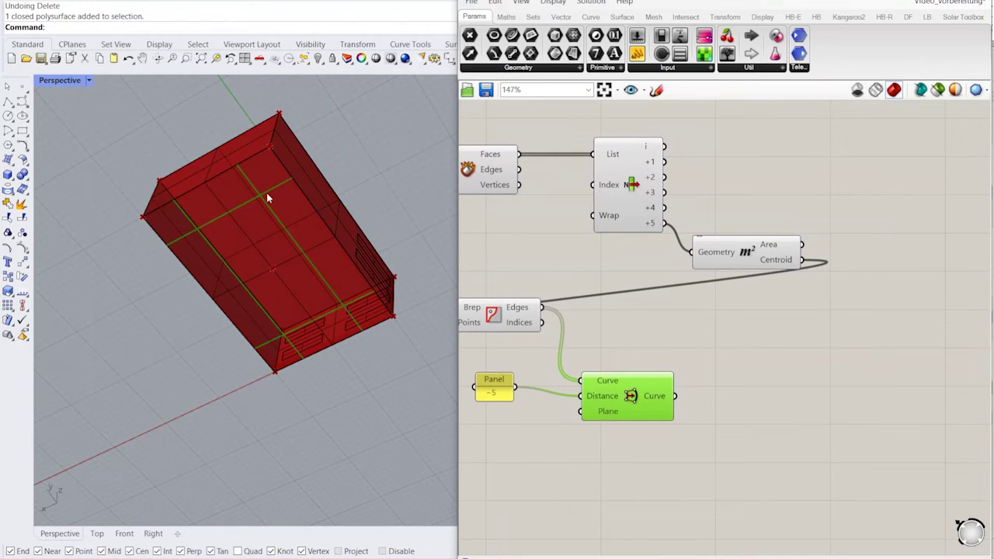
{"action": "scroll", "coordinate": [200, 207], "scroll_direction": "up", "scroll_amount": 4}
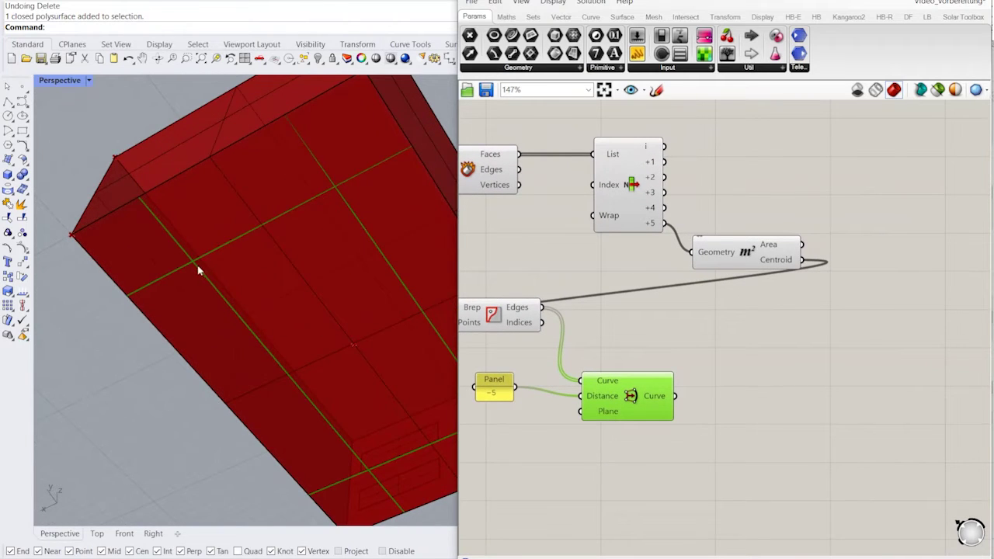
{"action": "scroll", "coordinate": [198, 269], "scroll_direction": "down", "scroll_amount": 6}
{"action": "right_click_drag", "start_coordinate": [198, 269], "coordinate": [298, 226]}
{"action": "scroll", "coordinate": [286, 249], "scroll_direction": "up", "scroll_amount": 2}
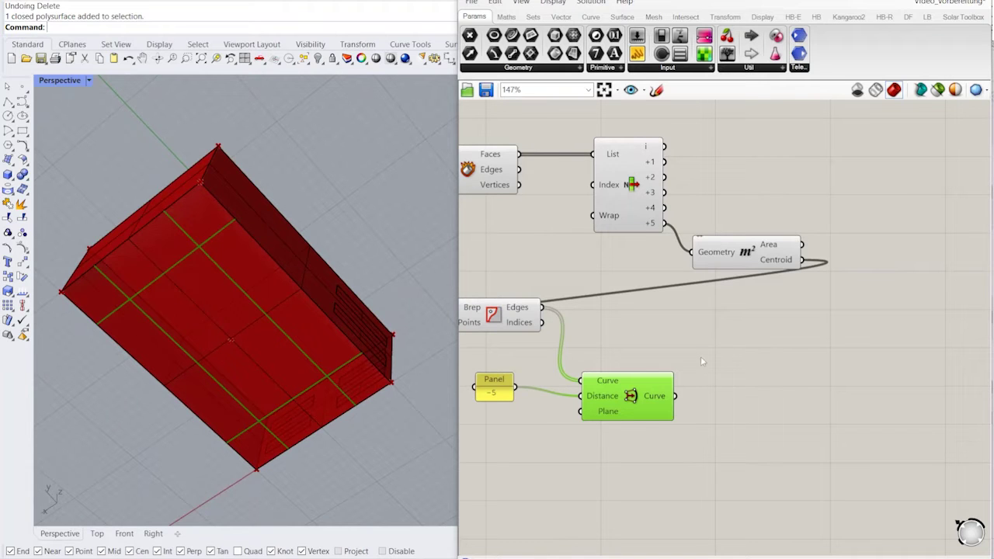
- Add an Edge Surface component beyond the output of Offset Curve Loose
{"action": "right_click_drag", "start_coordinate": [673, 403], "coordinate": [625, 339]}
{"action": "left_click_drag", "start_coordinate": [578, 349], "coordinate": [591, 341]}
{"action": "left_click", "coordinate": [749, 341]}
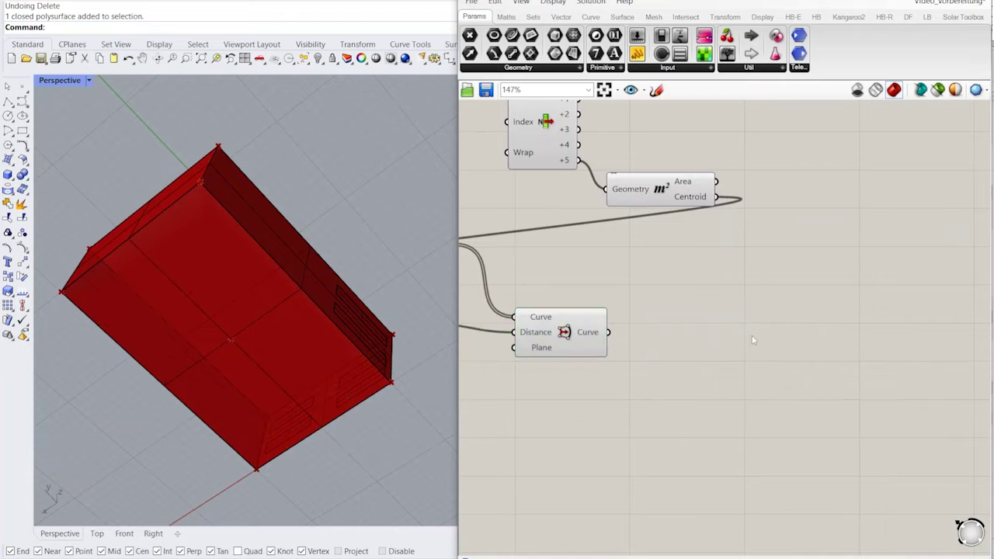
{"action": "double_click", "coordinate": [752, 340]}
{"action": "type", "text": "edge"}
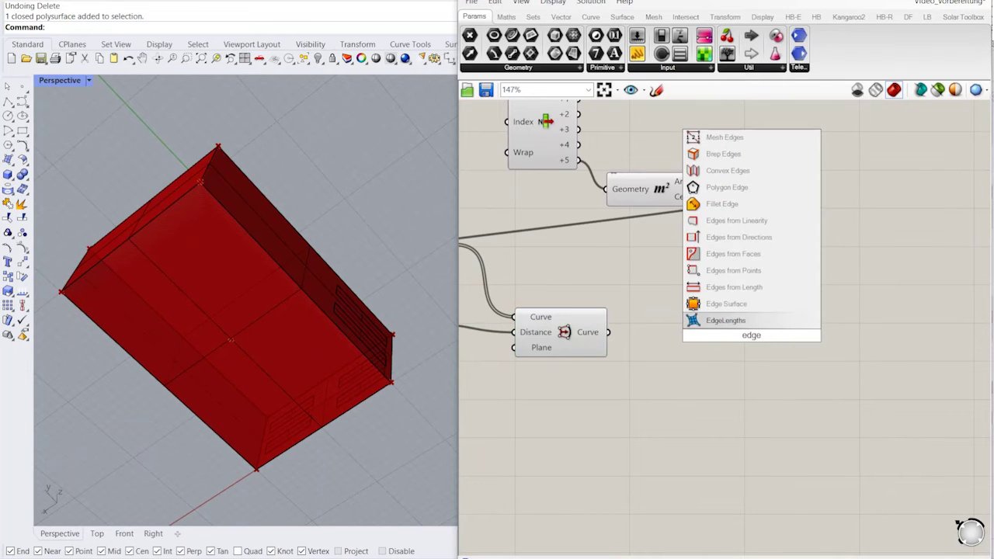
{"action": "key", "text": "Up"}
{"action": "key", "text": "Return"}
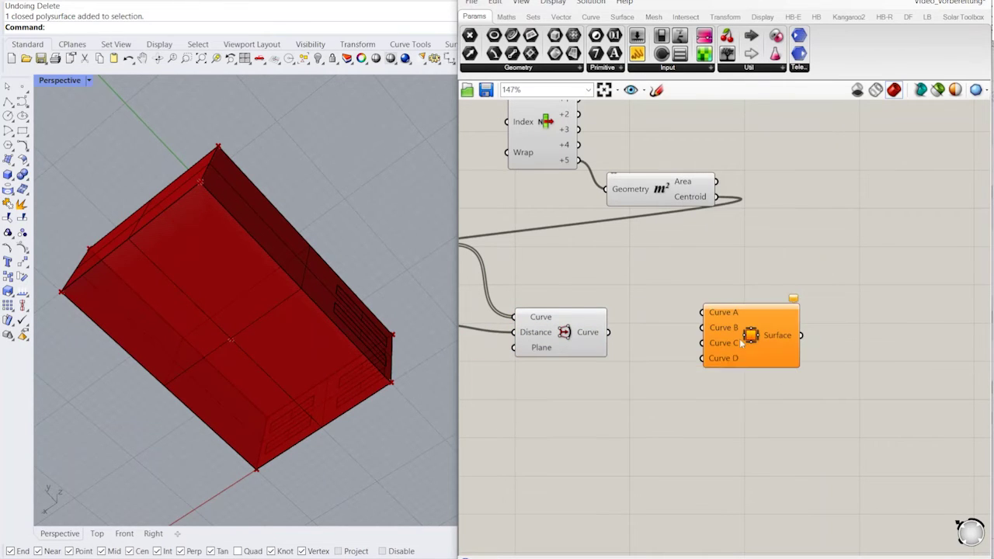
- Move the Edge Surface component farther from Offset Curve Loose and check its four curve inputs
{"action": "left_click_drag", "start_coordinate": [738, 342], "coordinate": [794, 331]}
{"action": "scroll", "coordinate": [773, 309], "scroll_direction": "up", "scroll_amount": 3}
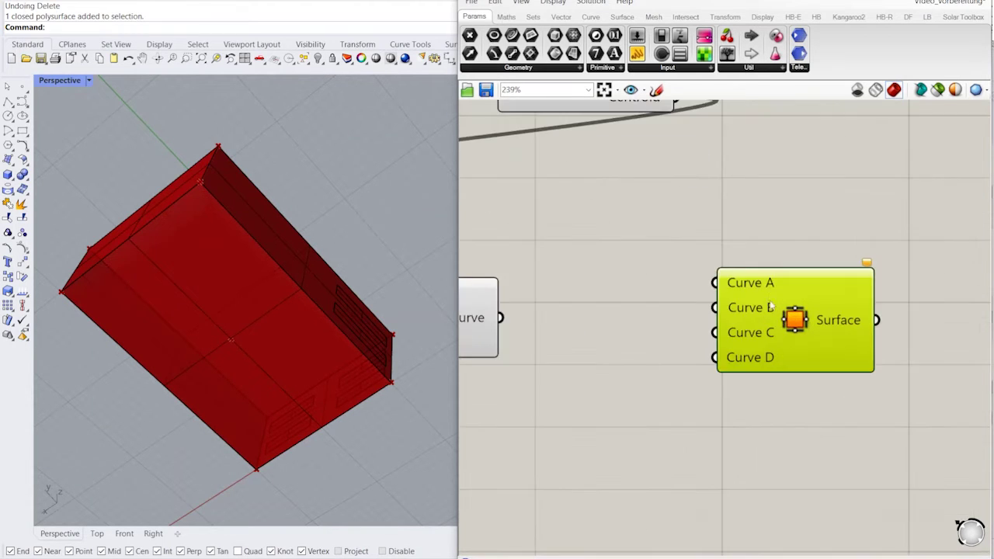
{"action": "scroll", "coordinate": [768, 361], "scroll_direction": "up", "scroll_amount": 2}
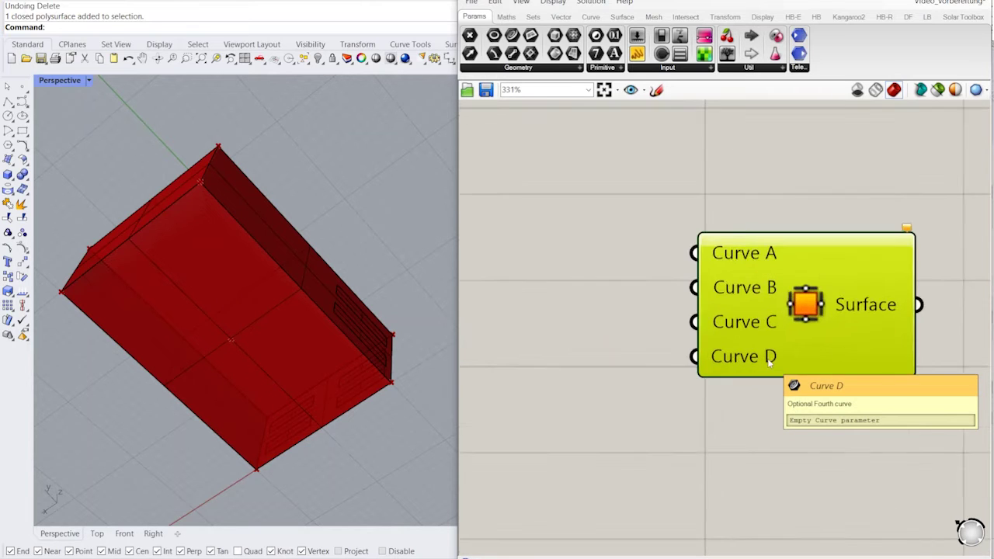
{"action": "scroll", "coordinate": [769, 362], "scroll_direction": "down", "scroll_amount": 3}
{"action": "right_click_drag", "start_coordinate": [769, 362], "coordinate": [797, 382]}
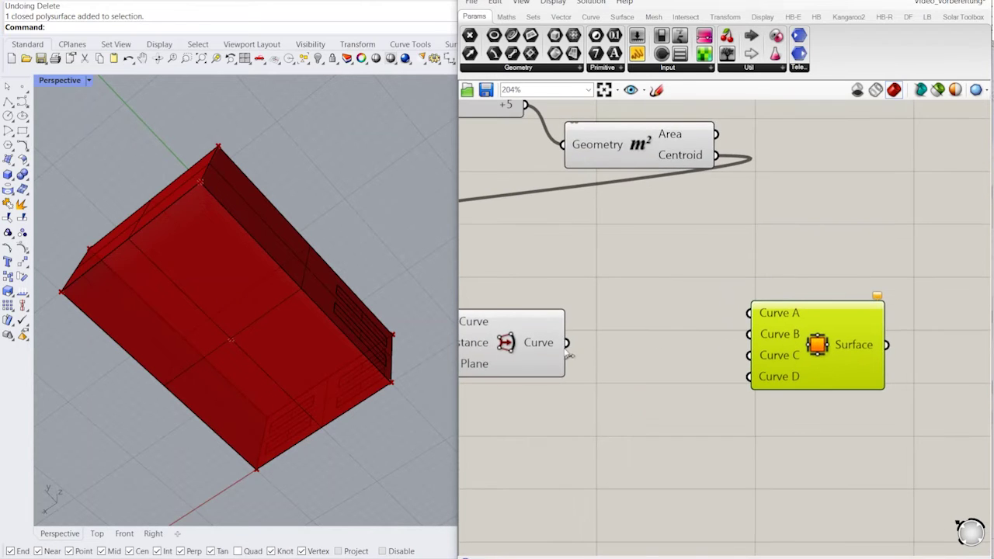
- Add a List Item component between Offset Curve Loose and Edge Surface and connect the offset curves to its List input
{"action": "scroll", "coordinate": [563, 346], "scroll_direction": "up", "scroll_amount": 3}
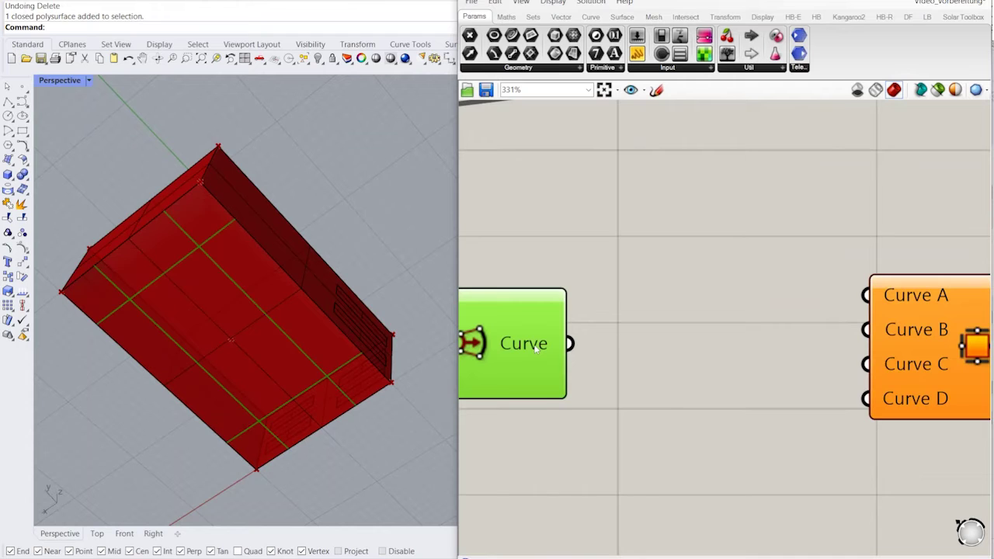
{"action": "mouse_move", "coordinate": [536, 350]}
{"action": "double_click", "coordinate": [625, 344]}
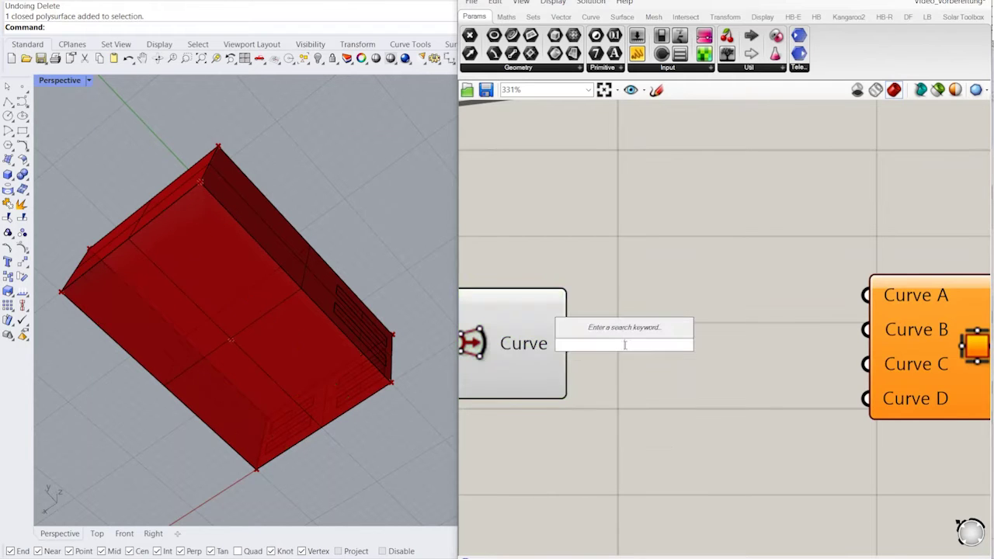
{"action": "type", "text": "list item"}
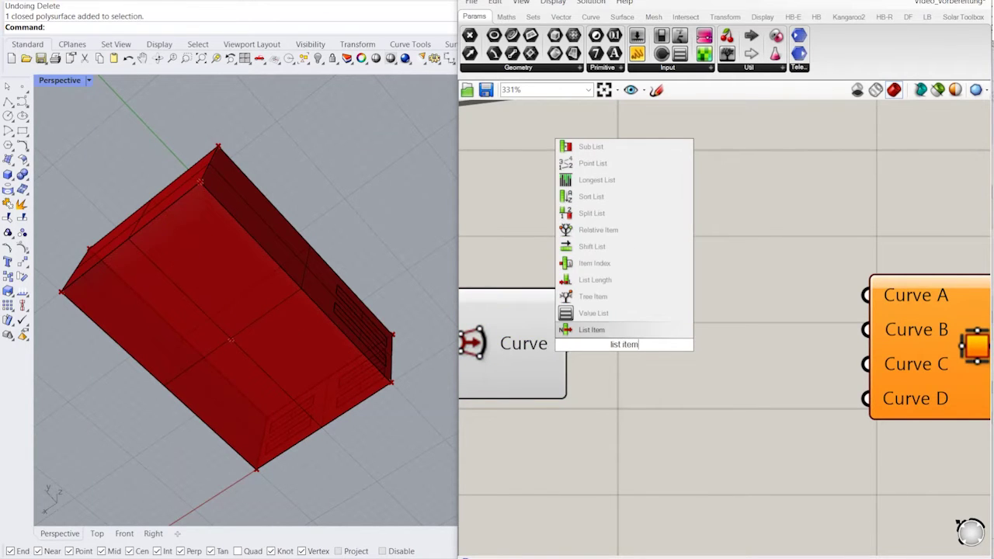
{"action": "key", "text": "Return"}
{"action": "left_click_drag", "start_coordinate": [640, 348], "coordinate": [712, 347]}
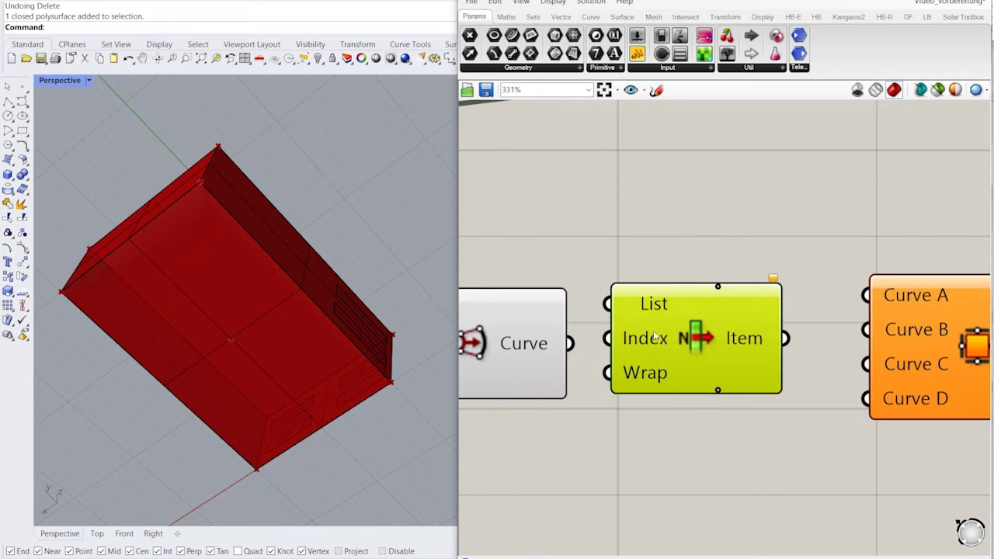
{"action": "left_click_drag", "start_coordinate": [569, 344], "coordinate": [607, 304]}
{"action": "scroll", "coordinate": [621, 279], "scroll_direction": "down", "scroll_amount": 3}
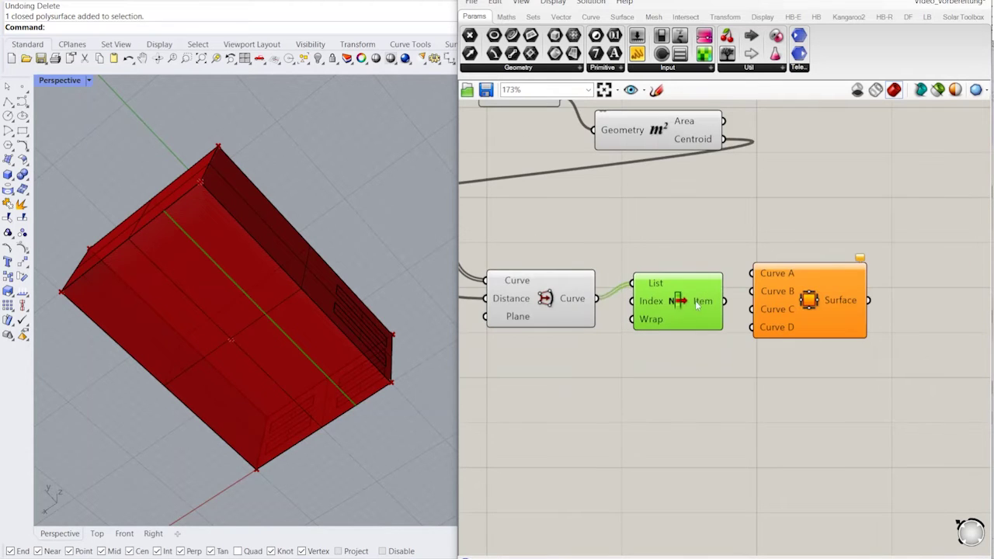
- Extend the new List Item component with the additional outputs +1, +2 and +3
{"action": "scroll", "coordinate": [689, 352], "scroll_direction": "up", "scroll_amount": 5}
{"action": "left_click", "coordinate": [679, 349]}
{"action": "double_click", "coordinate": [679, 351]}
{"action": "scroll", "coordinate": [678, 364], "scroll_direction": "up", "scroll_amount": 3}
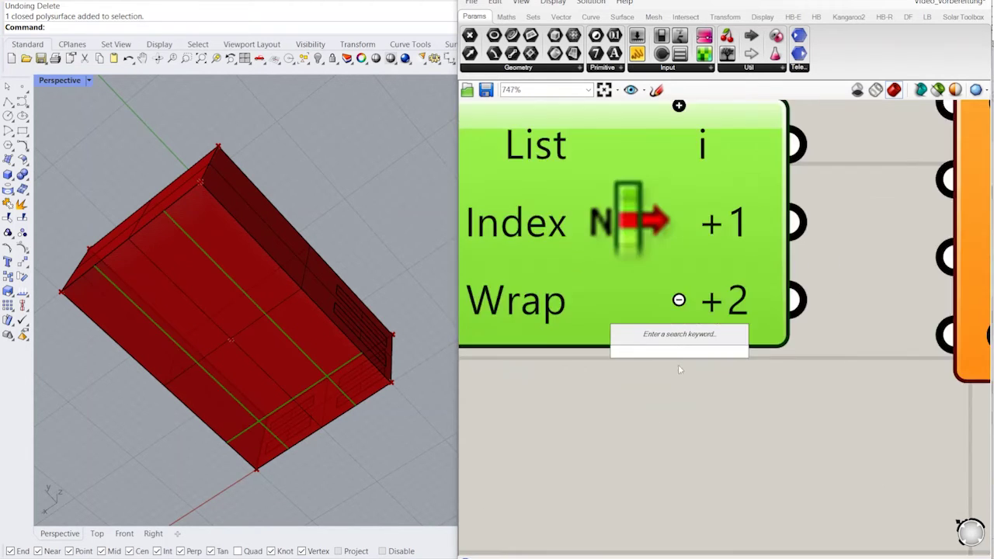
{"action": "key", "text": "Escape"}
{"action": "left_click", "coordinate": [677, 337]}
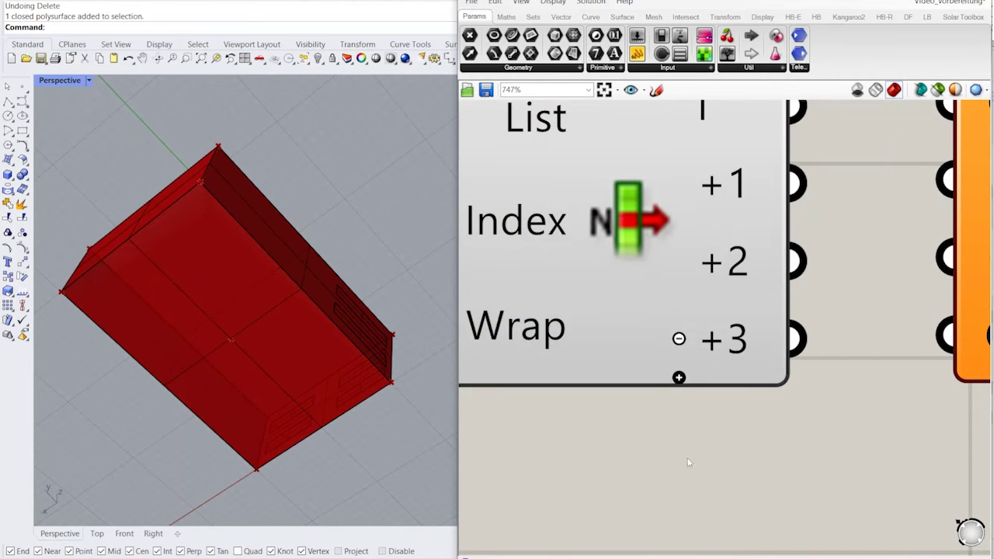
- Connect the List Item outputs i, +1, +2 and +3 to Curve A, B, C and D of Edge Surface
{"action": "scroll", "coordinate": [757, 349], "scroll_direction": "down", "scroll_amount": 3}
{"action": "right_click_drag", "start_coordinate": [757, 350], "coordinate": [638, 357]}
{"action": "left_click_drag", "start_coordinate": [638, 247], "coordinate": [729, 246]}
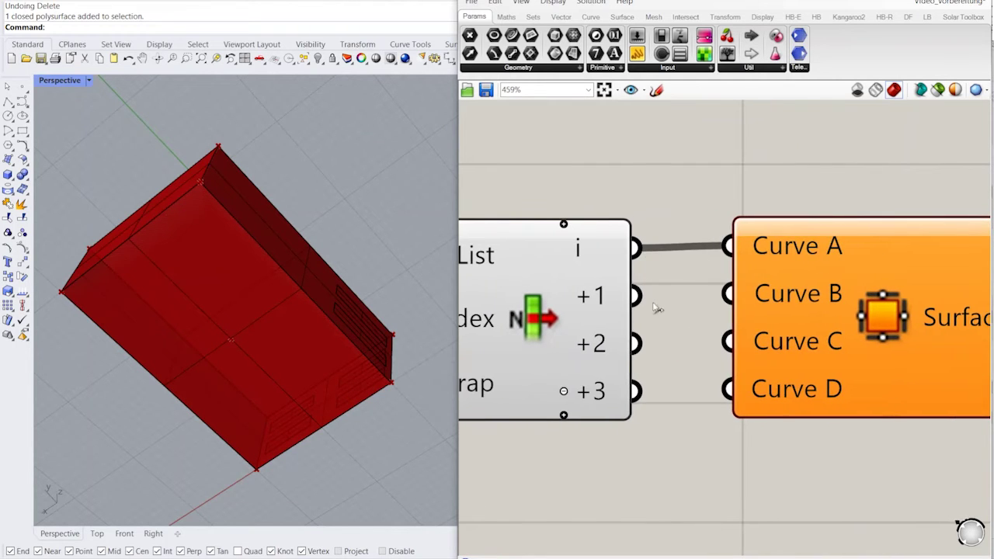
{"action": "left_click_drag", "start_coordinate": [637, 295], "coordinate": [729, 293]}
{"action": "left_click_drag", "start_coordinate": [637, 343], "coordinate": [729, 342]}
{"action": "left_click_drag", "start_coordinate": [637, 391], "coordinate": [729, 390]}
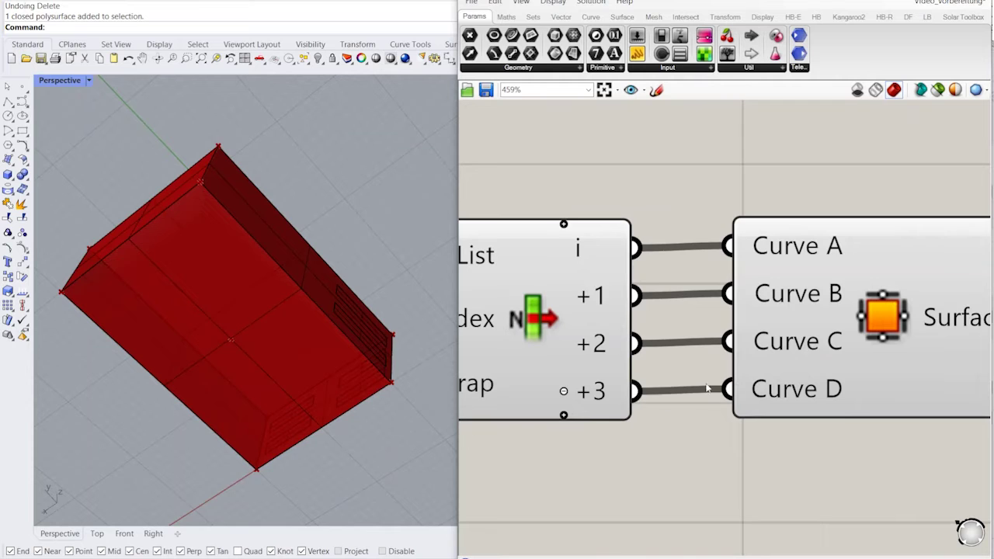
- Select the Edge Surface component and examine the surface it generates on the building's underside
{"action": "scroll", "coordinate": [626, 371], "scroll_direction": "down", "scroll_amount": 5}
{"action": "scroll", "coordinate": [776, 374], "scroll_direction": "down", "scroll_amount": 3}
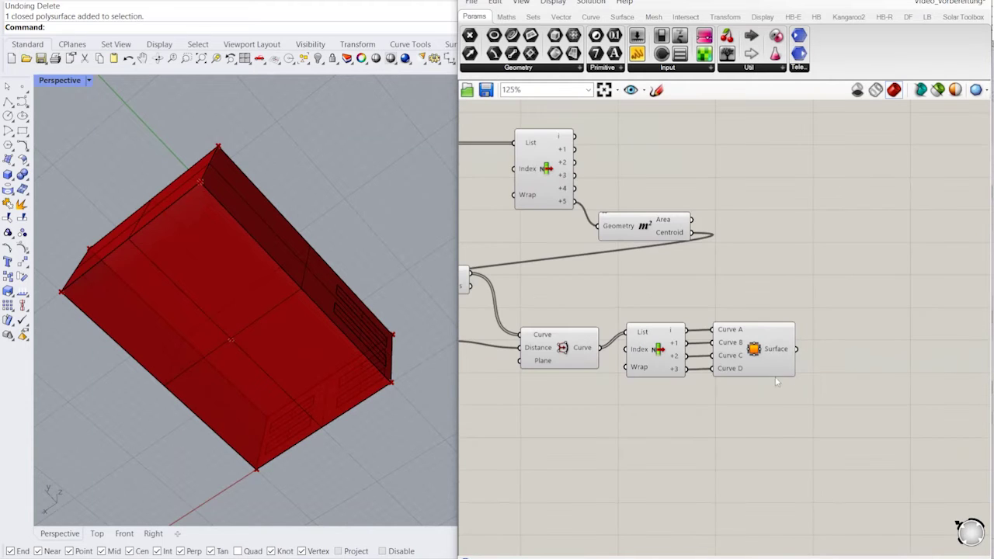
{"action": "left_click", "coordinate": [766, 360]}
{"action": "right_click_drag", "start_coordinate": [600, 299], "coordinate": [661, 317]}
{"action": "left_click_drag", "start_coordinate": [817, 371], "coordinate": [825, 370]}
{"action": "scroll", "coordinate": [167, 273], "scroll_direction": "up", "scroll_amount": 3}
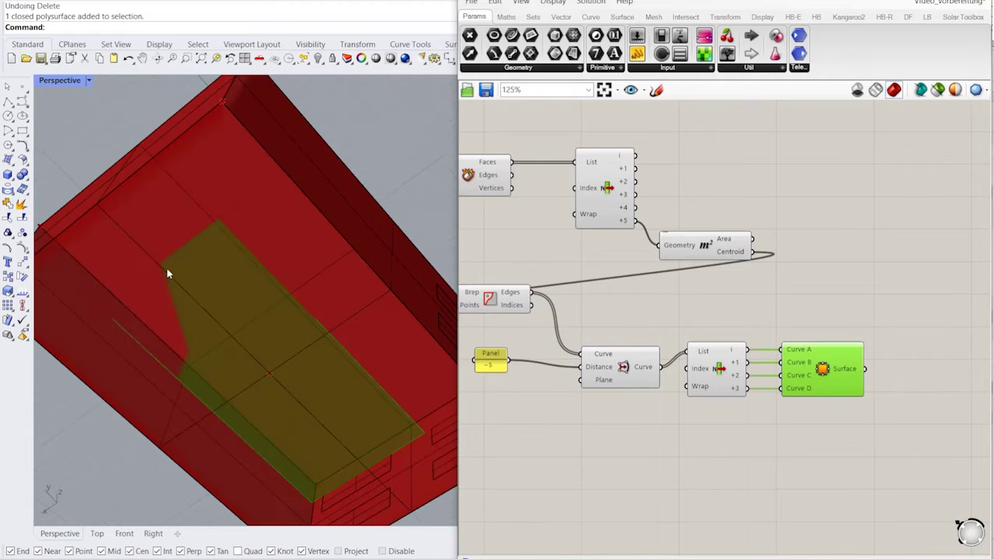
{"action": "scroll", "coordinate": [245, 322], "scroll_direction": "down", "scroll_amount": 3}
{"action": "right_click_drag", "start_coordinate": [244, 322], "coordinate": [262, 306]}
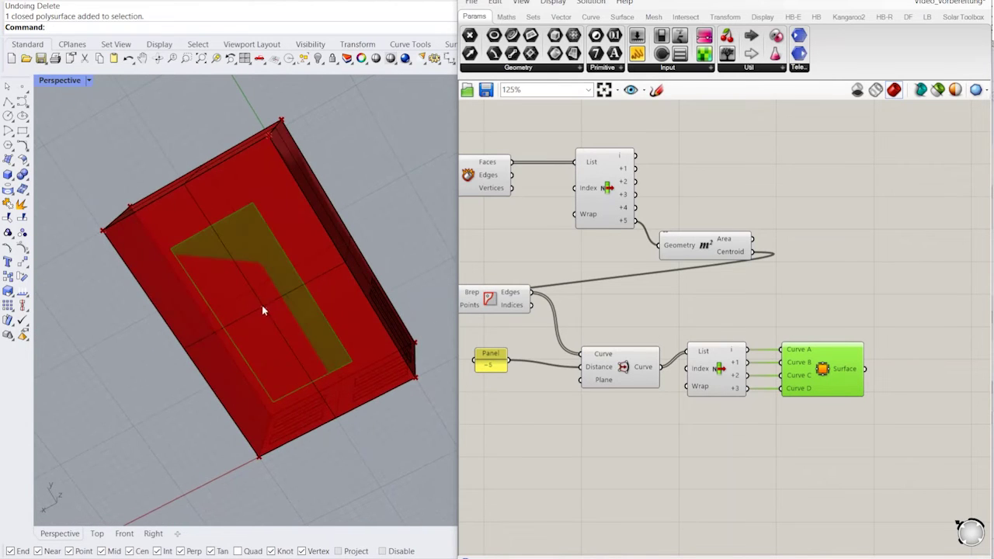
{"action": "scroll", "coordinate": [730, 365], "scroll_direction": "down", "scroll_amount": 3}
{"action": "scroll", "coordinate": [598, 322], "scroll_direction": "up", "scroll_amount": 3}
- Compare the floor edges from Edges from Faces with the inner surface from Edge Surface in the building preview
{"action": "left_click", "coordinate": [610, 348]}
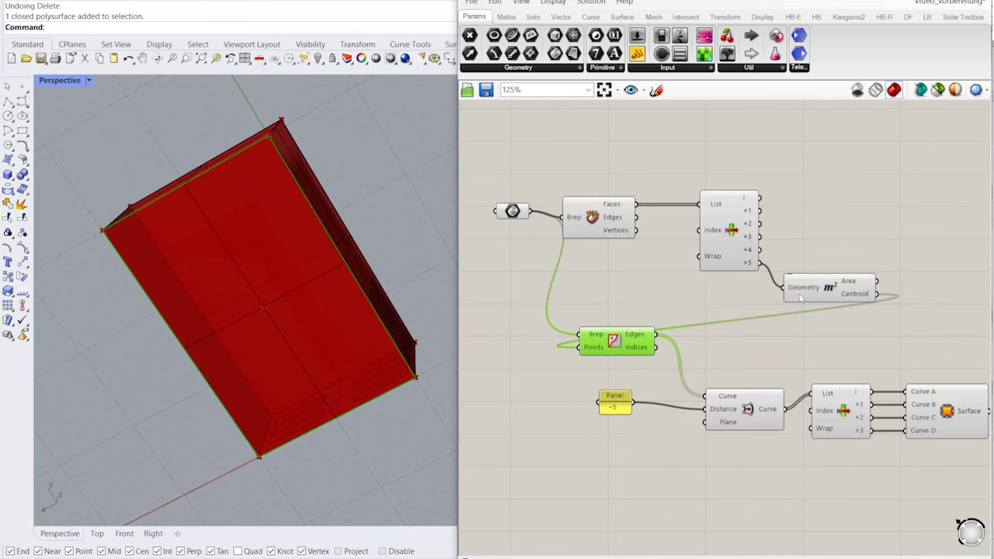
{"action": "right_click_drag", "start_coordinate": [800, 298], "coordinate": [598, 308]}
{"action": "left_click", "coordinate": [702, 342]}
{"action": "scroll", "coordinate": [703, 338], "scroll_direction": "down", "scroll_amount": 1}
{"action": "left_click_drag", "start_coordinate": [656, 309], "coordinate": [666, 296]}
{"action": "left_click_drag", "start_coordinate": [746, 417], "coordinate": [751, 419]}
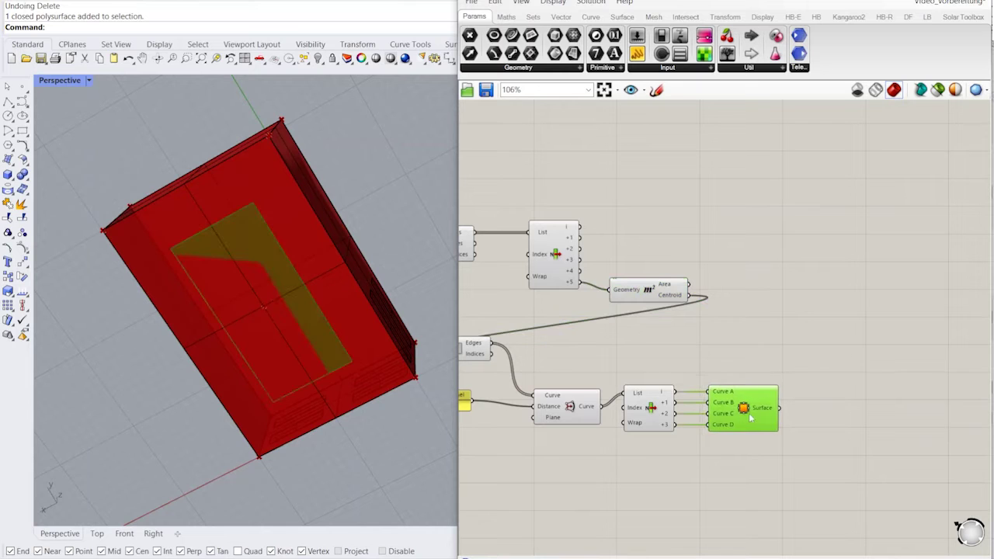
{"action": "right_click_drag", "start_coordinate": [762, 387], "coordinate": [755, 387]}
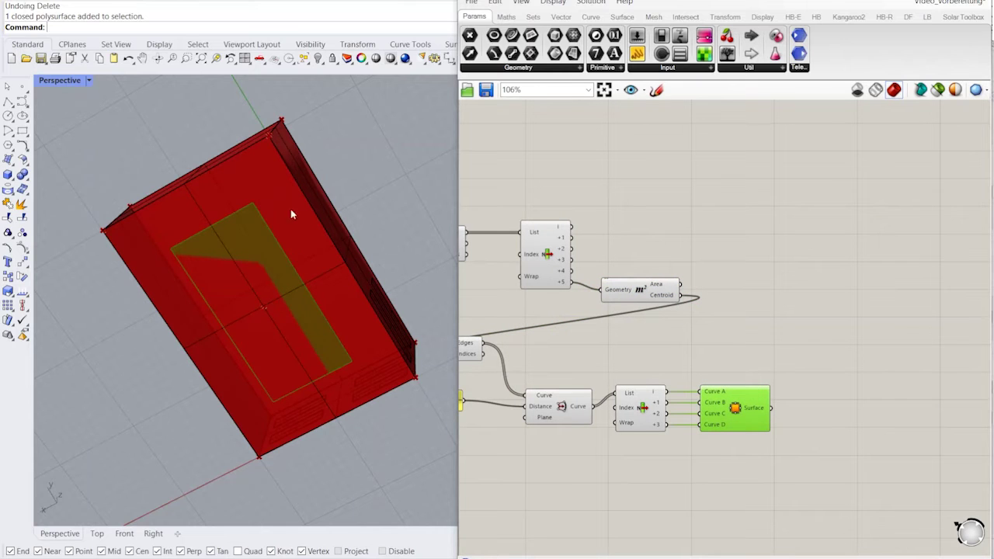
{"action": "right_click_drag", "start_coordinate": [709, 301], "coordinate": [675, 322]}
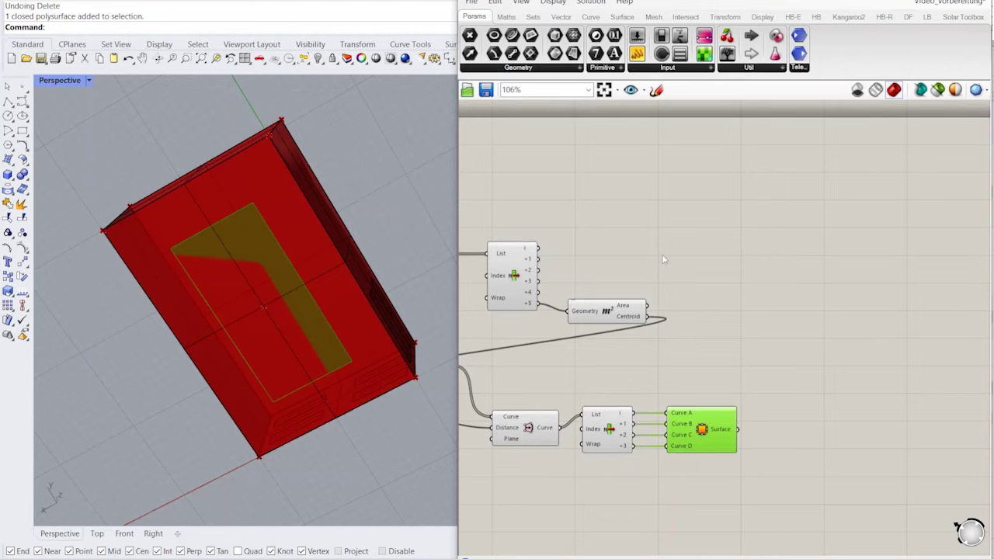
- Shift the upper List Item component slightly upward and place a Surface Split component beyond its outputs
{"action": "scroll", "coordinate": [662, 254], "scroll_direction": "up", "scroll_amount": 2}
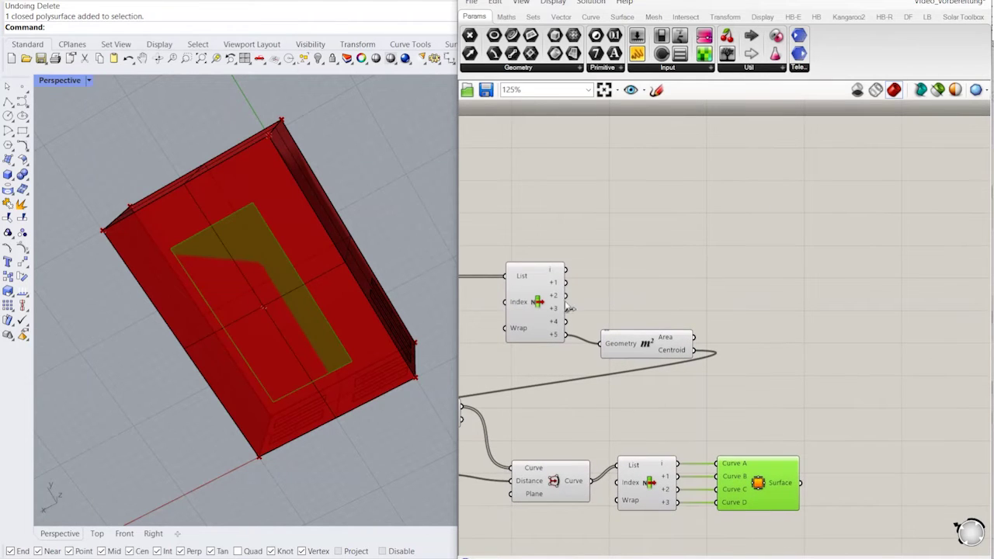
{"action": "left_click_drag", "start_coordinate": [553, 303], "coordinate": [565, 279]}
{"action": "double_click", "coordinate": [708, 277]}
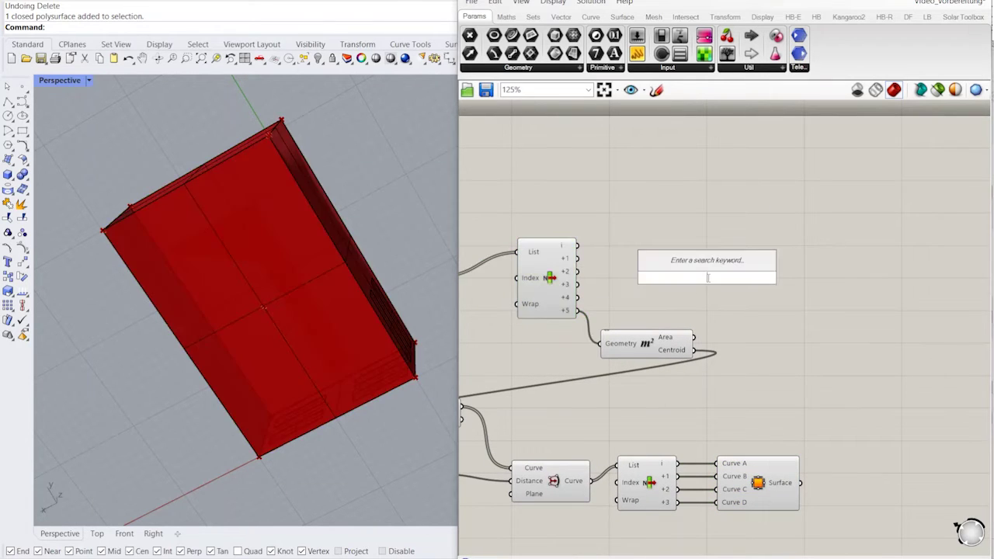
{"action": "type", "text": "surfa"}
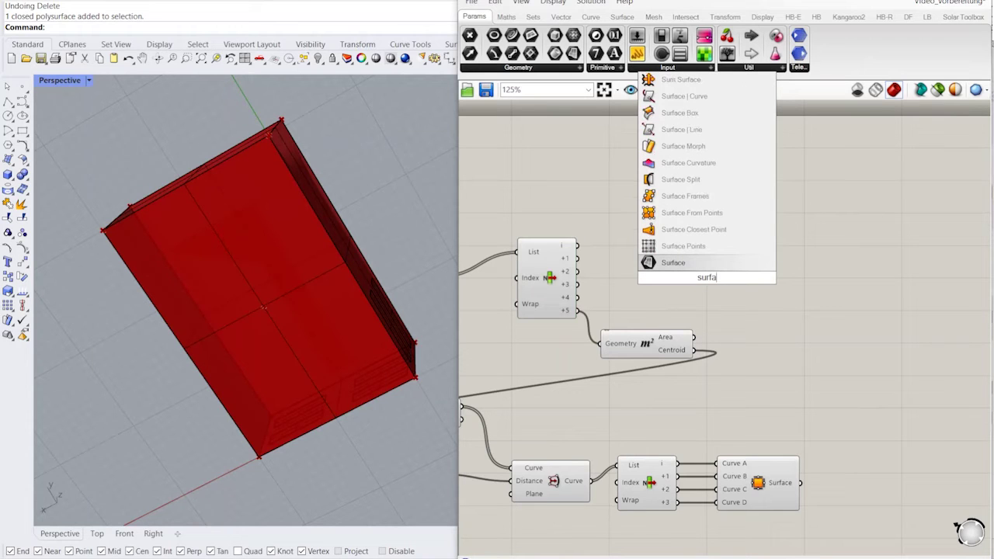
{"action": "type", "text": "CE SPLI"}
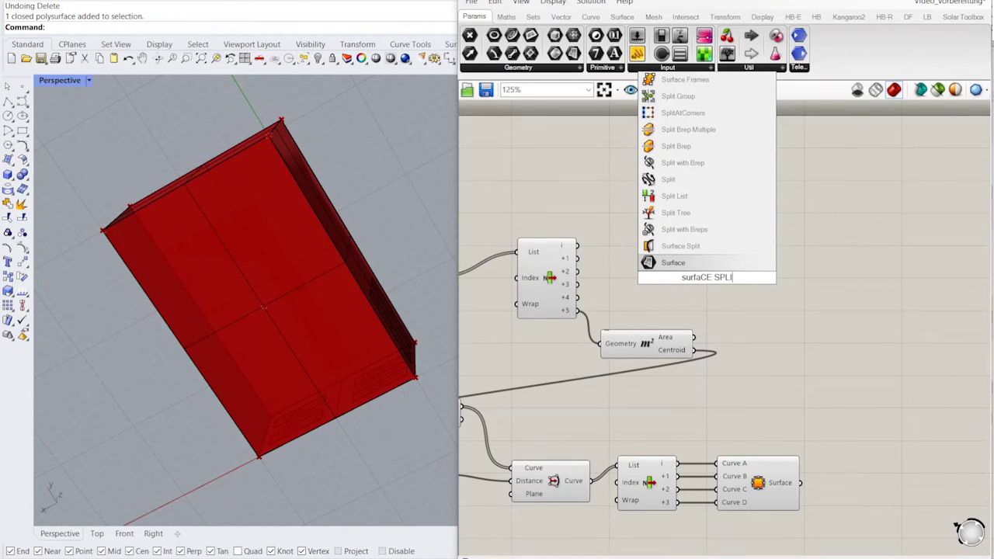
{"action": "key", "text": "Up"}
{"action": "key", "text": "Return"}
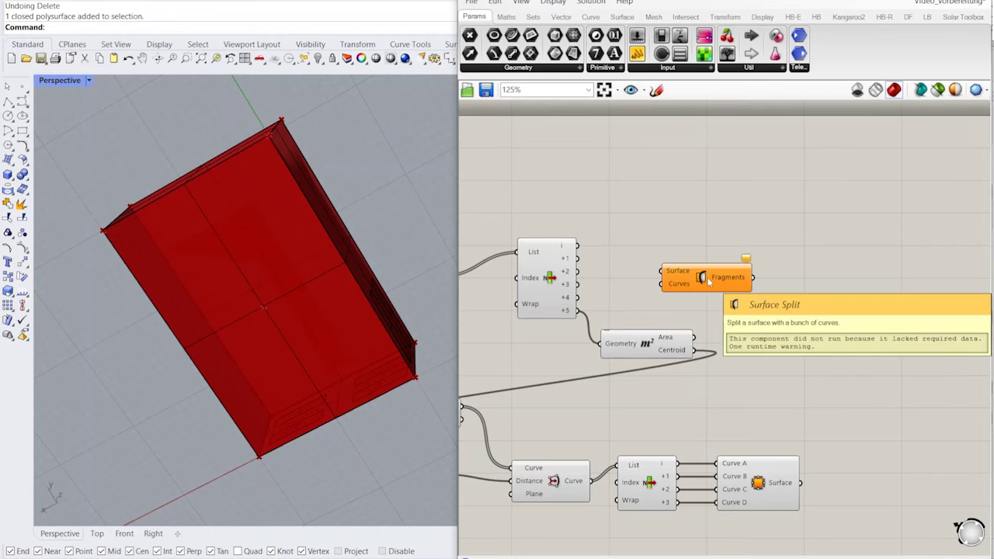
{"action": "left_click_drag", "start_coordinate": [790, 281], "coordinate": [852, 277]}
- Connect the upper List Item's +5 output to Surface and the Edge Surface output to Curves on Surface Split, and inspect the fragments
{"action": "left_click_drag", "start_coordinate": [579, 311], "coordinate": [806, 270]}
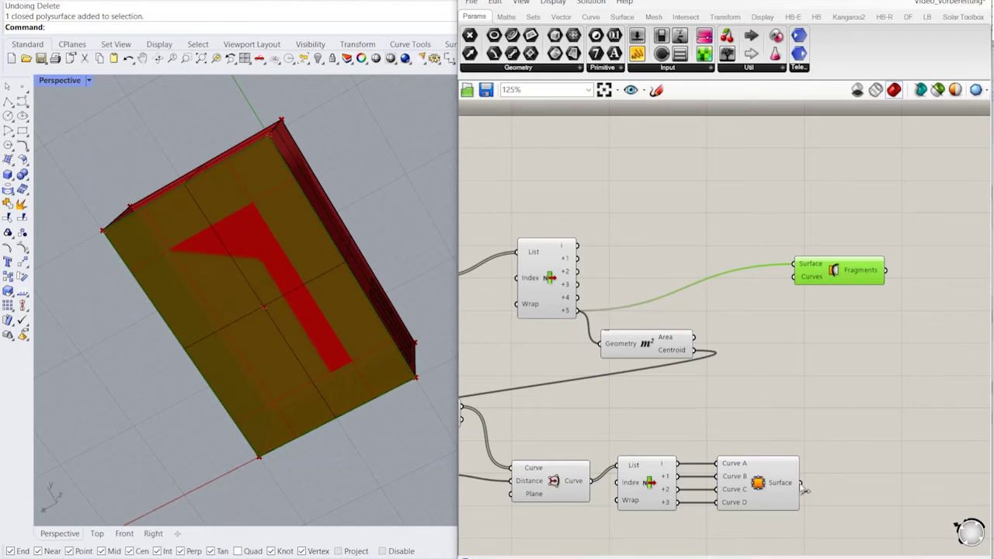
{"action": "left_click_drag", "start_coordinate": [806, 490], "coordinate": [795, 278]}
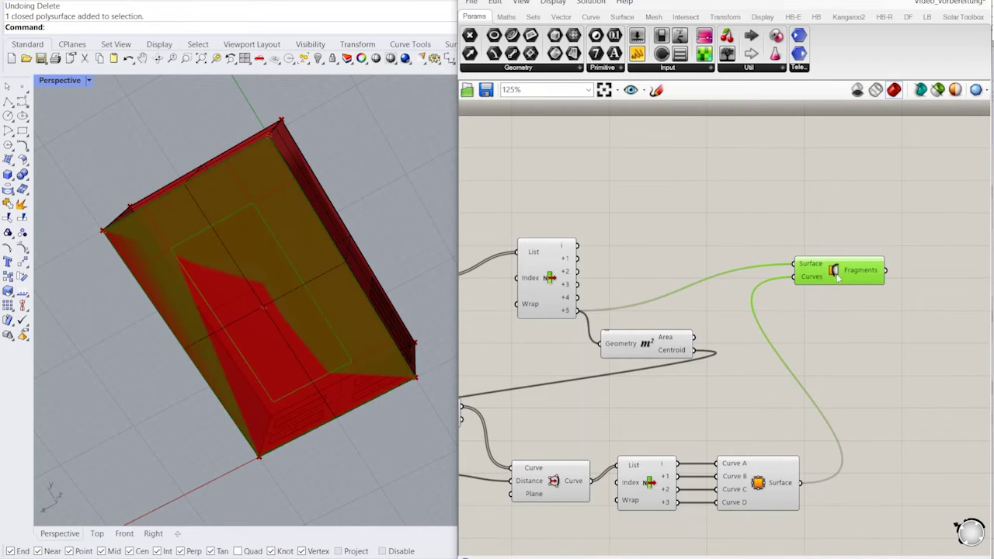
{"action": "right_click_drag", "start_coordinate": [839, 293], "coordinate": [663, 358]}
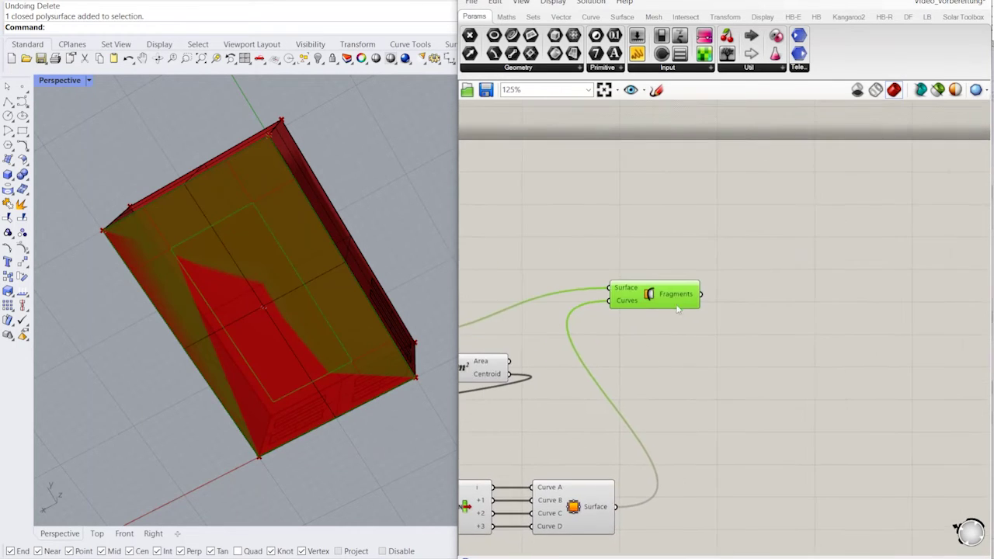
{"action": "left_click_drag", "start_coordinate": [677, 296], "coordinate": [685, 268]}
{"action": "mouse_move", "coordinate": [686, 268]}
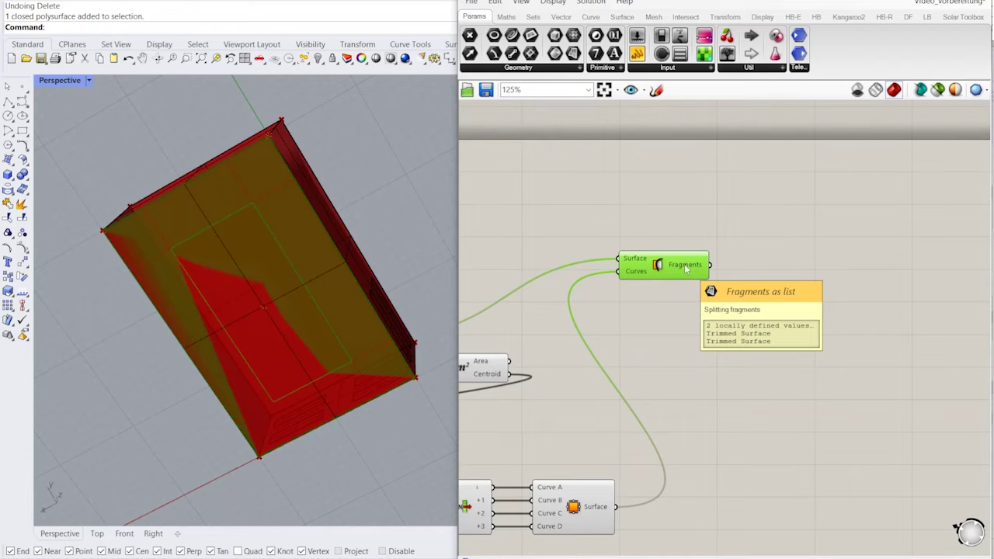
{"action": "scroll", "coordinate": [686, 268], "scroll_direction": "up", "scroll_amount": 3}
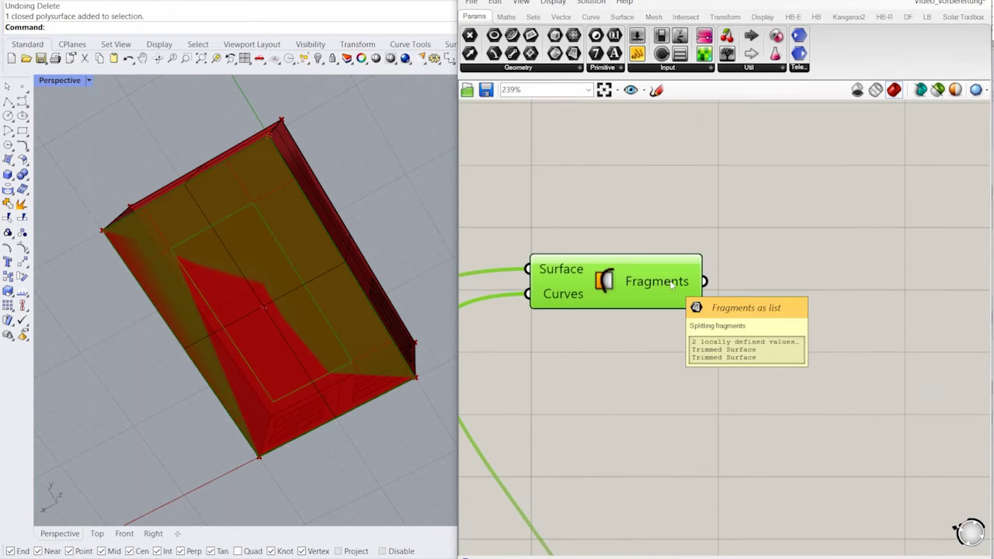
{"action": "scroll", "coordinate": [743, 326], "scroll_direction": "down", "scroll_amount": 1}
{"action": "scroll", "coordinate": [726, 337], "scroll_direction": "down", "scroll_amount": 2}
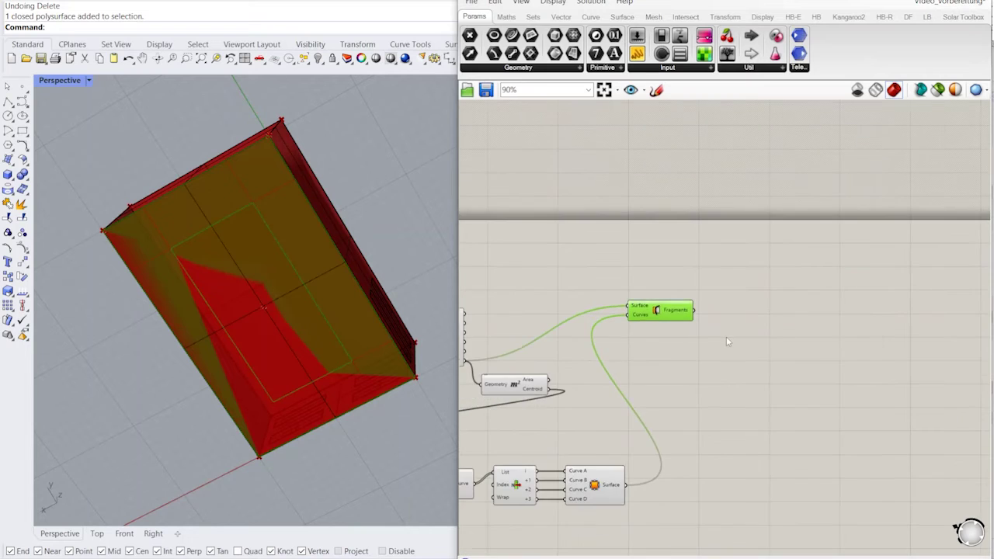
- Add an Area component above and beyond the Fragments output of Surface Split
{"action": "scroll", "coordinate": [739, 330], "scroll_direction": "up", "scroll_amount": 3}
{"action": "double_click", "coordinate": [740, 325]}
{"action": "type", "text": "AREA"}
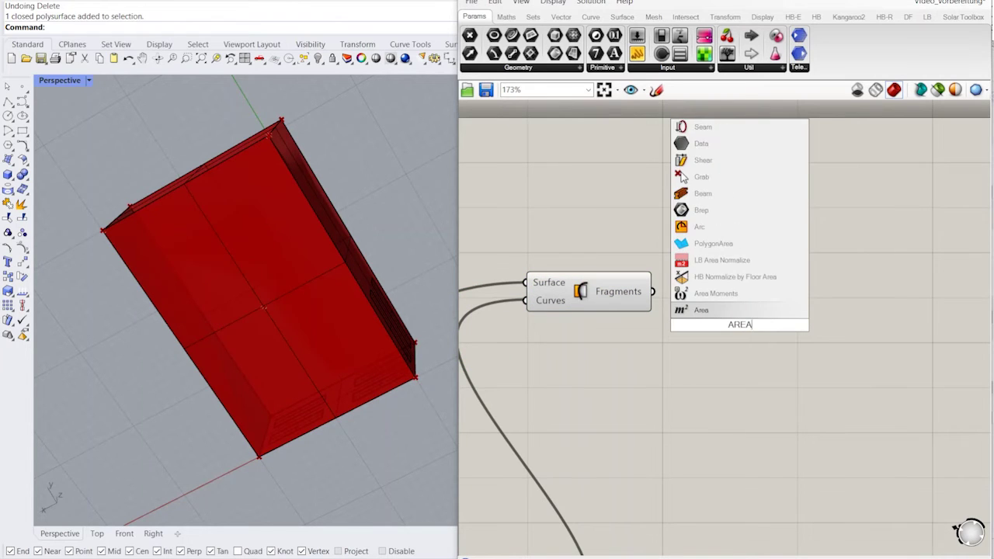
{"action": "key", "text": "Return"}
{"action": "left_click_drag", "start_coordinate": [750, 324], "coordinate": [782, 259]}
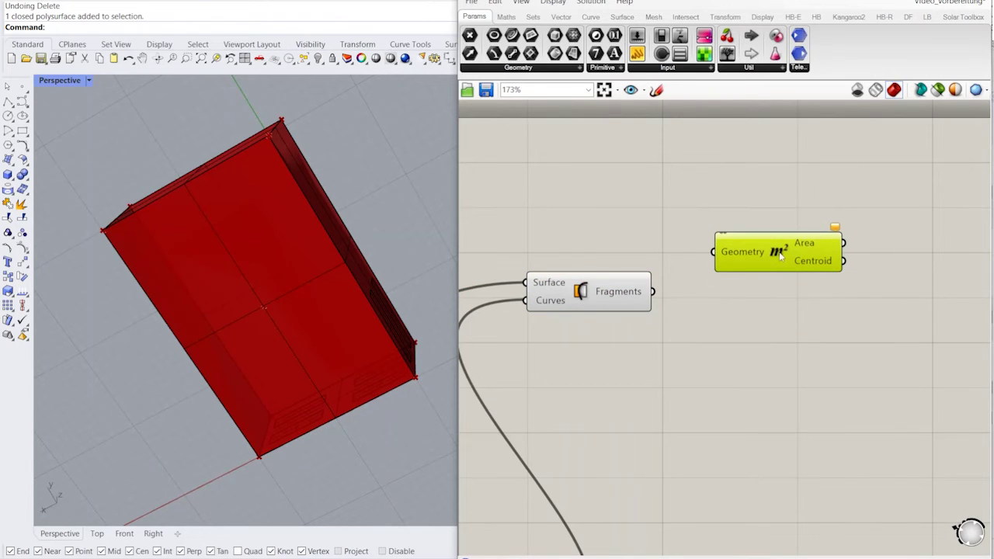
- Add a List Item component beside the Fragments output of Surface Split, just below the Area component
{"action": "double_click", "coordinate": [723, 313]}
{"action": "type", "text": "LISTE"}
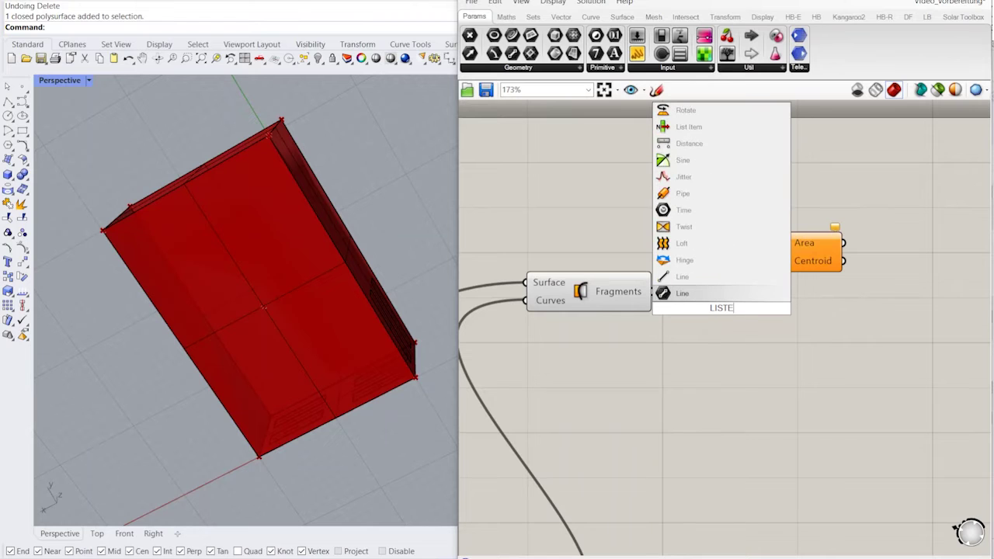
{"action": "key", "text": "BackSpace"}
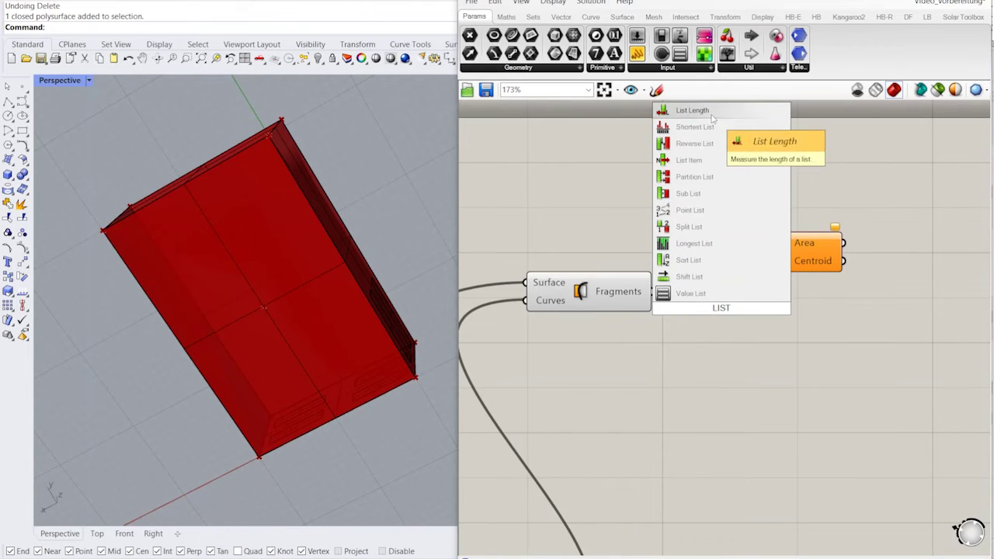
{"action": "left_click", "coordinate": [691, 160]}
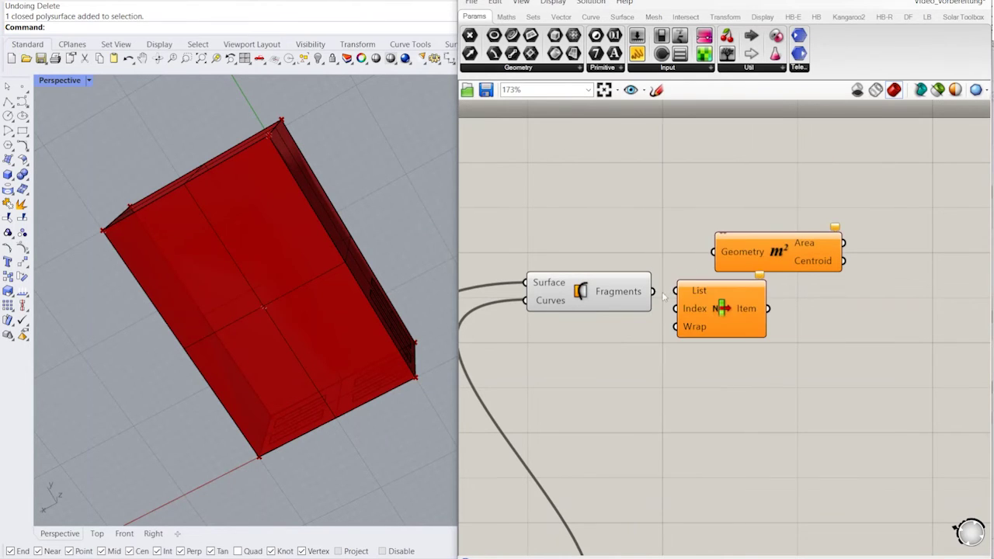
- Connect the Fragments output of Surface Split to List on the adjacent List Item and give that component an additional +1 output
{"action": "left_click_drag", "start_coordinate": [654, 292], "coordinate": [676, 290]}
{"action": "left_click", "coordinate": [738, 260]}
{"action": "scroll", "coordinate": [773, 315], "scroll_direction": "up", "scroll_amount": 2}
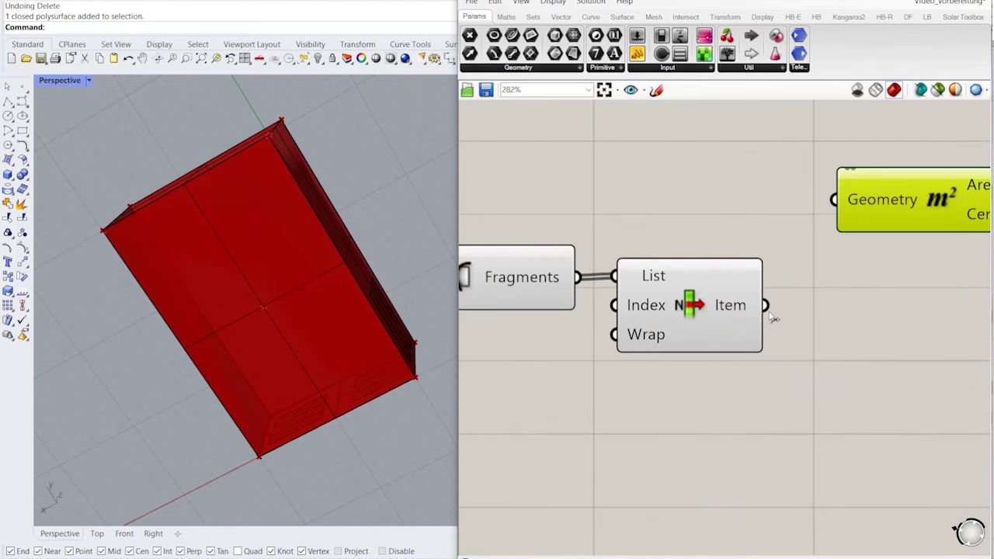
{"action": "scroll", "coordinate": [740, 311], "scroll_direction": "up", "scroll_amount": 1}
{"action": "scroll", "coordinate": [735, 293], "scroll_direction": "down", "scroll_amount": 3}
{"action": "left_click", "coordinate": [734, 291]}
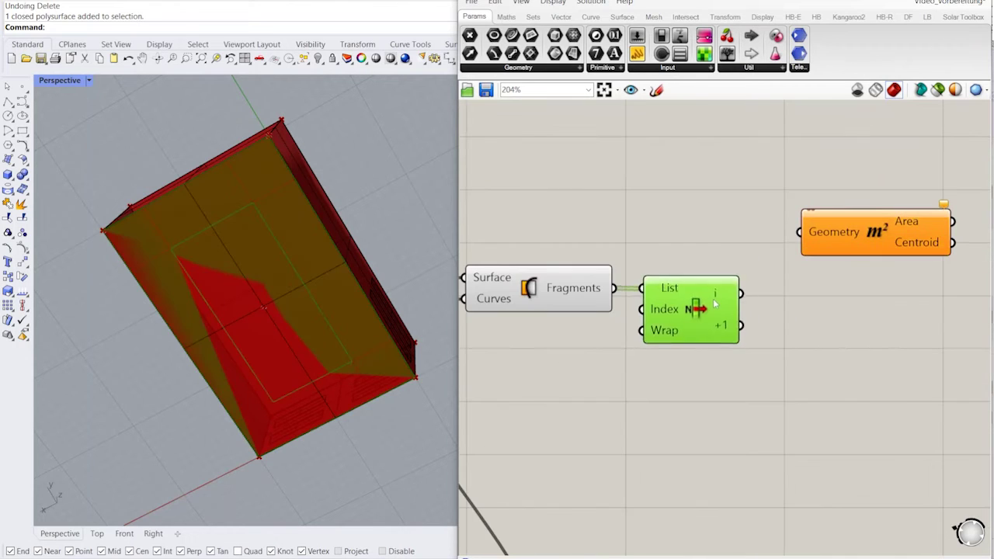
- Connect the List Item's i output to Geometry on the Area component and read the area of that fragment
{"action": "right_click_drag", "start_coordinate": [785, 311], "coordinate": [683, 322]}
{"action": "left_click_drag", "start_coordinate": [661, 290], "coordinate": [698, 242]}
{"action": "right_click_drag", "start_coordinate": [813, 254], "coordinate": [708, 279]}
{"action": "left_click", "coordinate": [708, 280]}
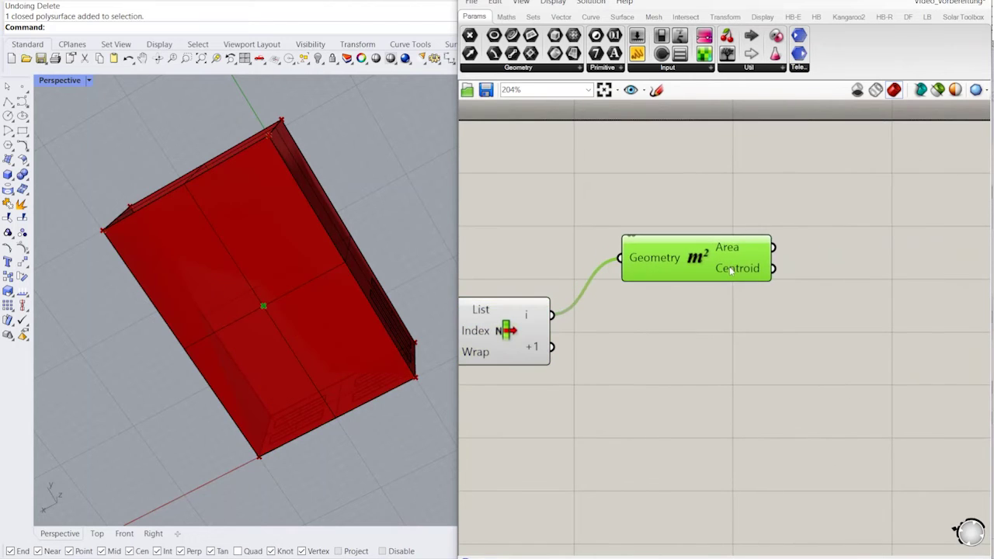
{"action": "scroll", "coordinate": [728, 295], "scroll_direction": "down", "scroll_amount": 3}
{"action": "scroll", "coordinate": [641, 326], "scroll_direction": "up", "scroll_amount": 2}
{"action": "left_click_drag", "start_coordinate": [635, 316], "coordinate": [639, 332]}
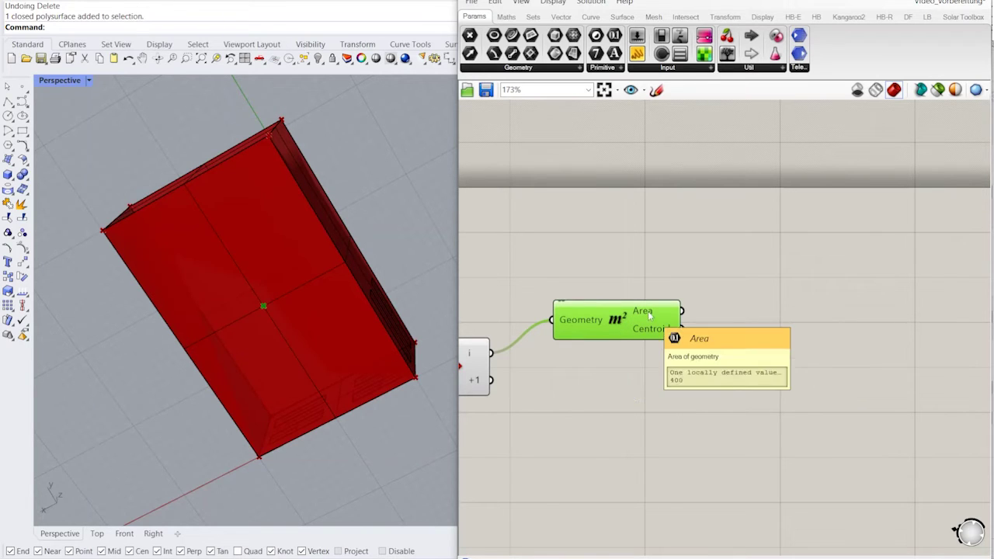
- Switch Area's Geometry input to the List Item's +1 output and show the Area output in a new, slightly enlarged Panel
{"action": "left_click_drag", "start_coordinate": [493, 381], "coordinate": [551, 319]}
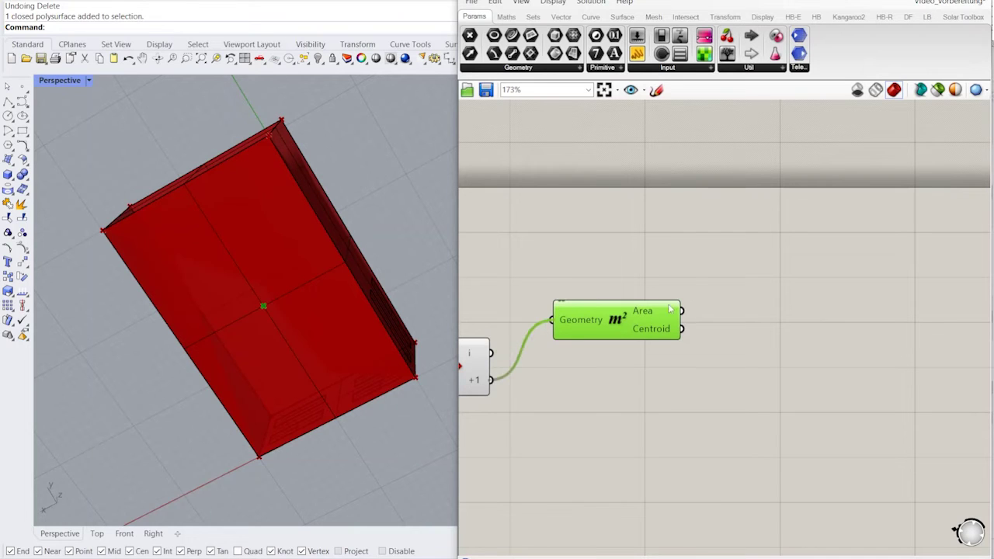
{"action": "double_click", "coordinate": [738, 322]}
{"action": "type", "text": "2"}
{"action": "key", "text": "BackSpace"}
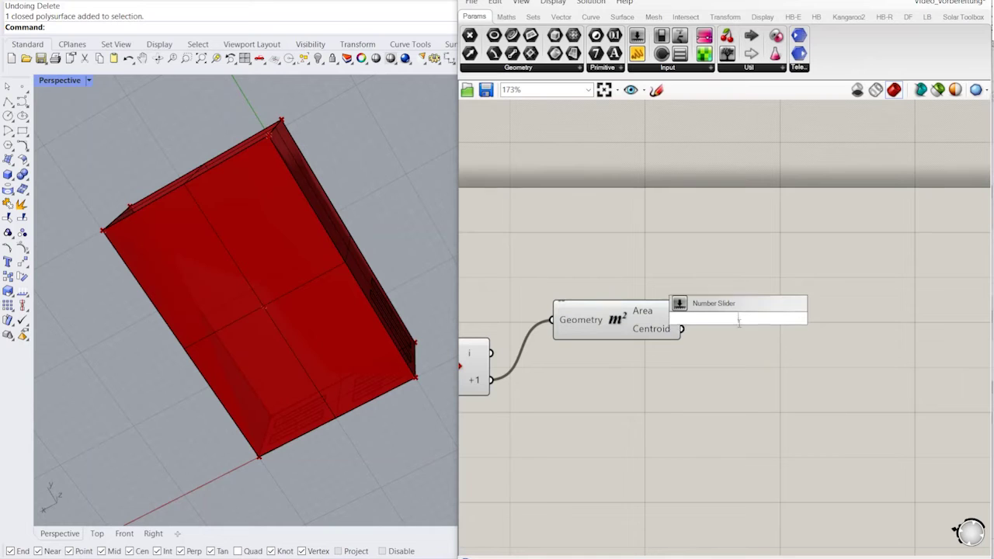
{"action": "type", "text": "\""}
{"action": "key", "text": "Return"}
{"action": "left_click_drag", "start_coordinate": [722, 317], "coordinate": [816, 284]}
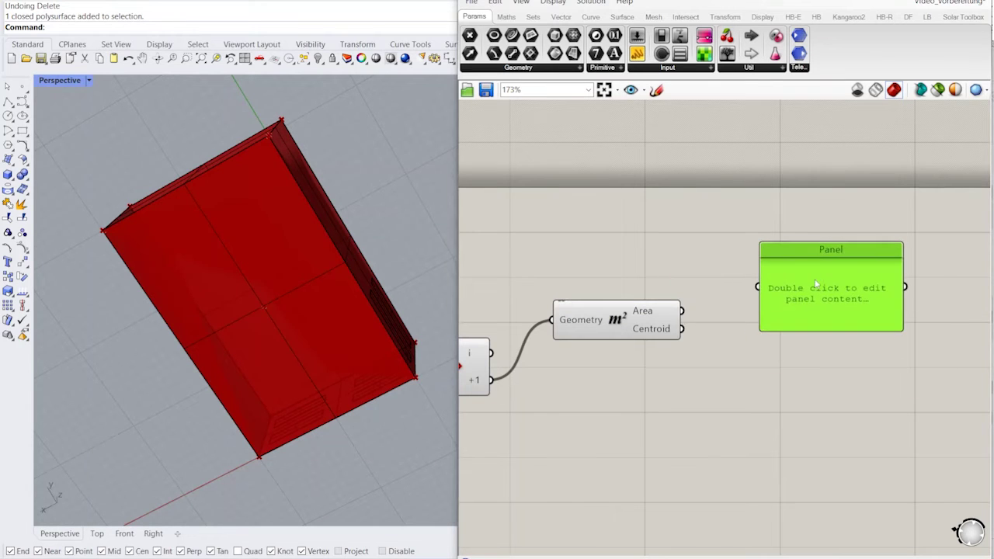
{"action": "left_click_drag", "start_coordinate": [681, 311], "coordinate": [757, 286]}
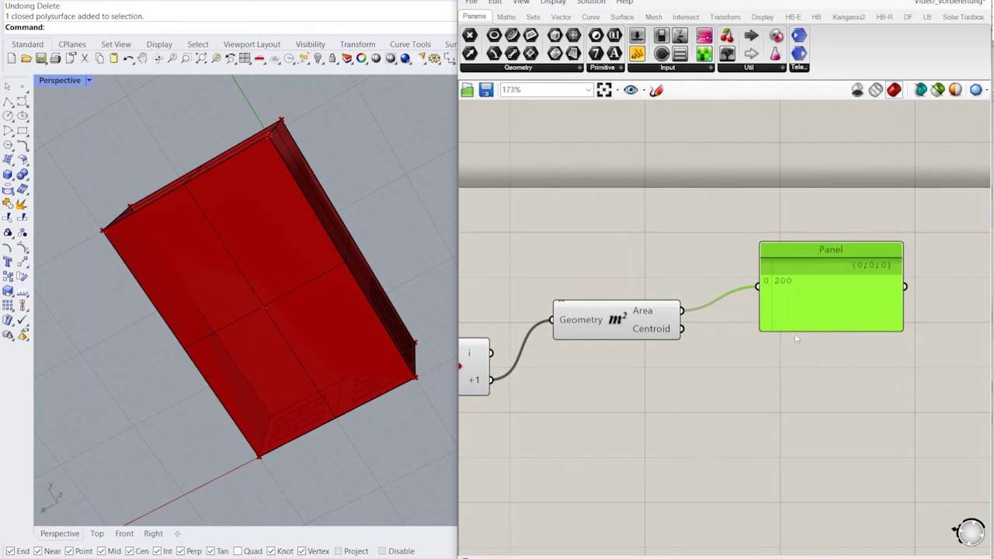
{"action": "left_click_drag", "start_coordinate": [797, 330], "coordinate": [797, 362]}
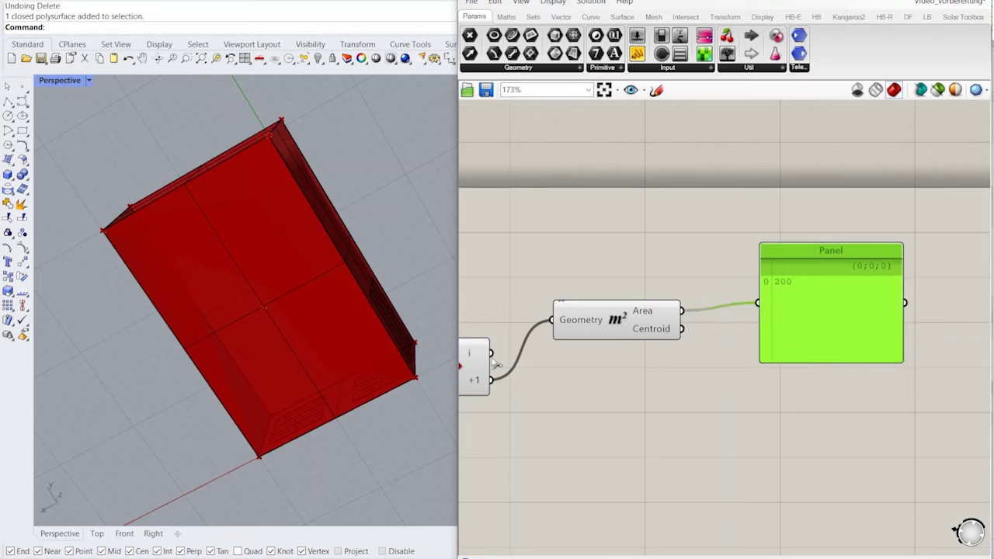
- Switch Area's Geometry input to the List Item's i output and back to +1, comparing both fragment areas in the Panel
{"action": "left_click_drag", "start_coordinate": [492, 353], "coordinate": [615, 311]}
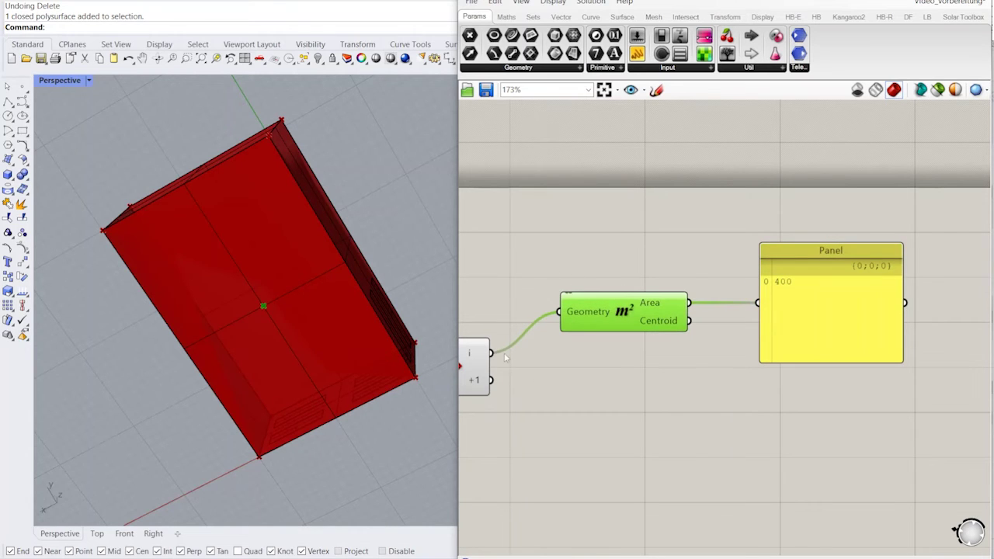
{"action": "left_click_drag", "start_coordinate": [492, 380], "coordinate": [558, 313]}
{"action": "left_click", "coordinate": [594, 265]}
{"action": "left_click", "coordinate": [653, 308]}
{"action": "left_click", "coordinate": [811, 304]}
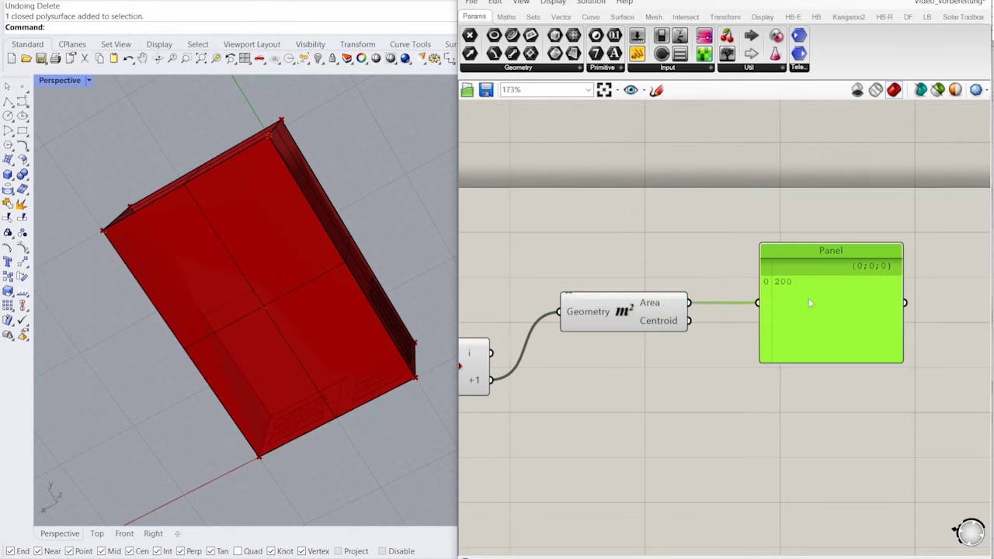
- Examine the definition from the face list and floor edges through the offset curves to the Surface Split fragments
{"action": "scroll", "coordinate": [810, 303], "scroll_direction": "down", "scroll_amount": 6}
{"action": "scroll", "coordinate": [636, 287], "scroll_direction": "up", "scroll_amount": 4}
{"action": "left_click", "coordinate": [748, 286]}
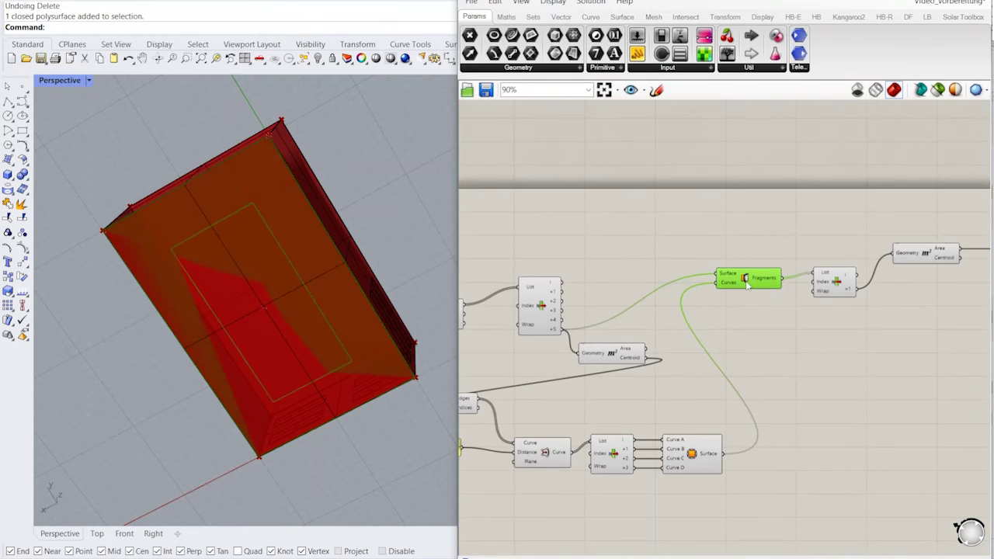
{"action": "right_click_drag", "start_coordinate": [634, 315], "coordinate": [693, 292]}
{"action": "left_click_drag", "start_coordinate": [592, 291], "coordinate": [584, 285]}
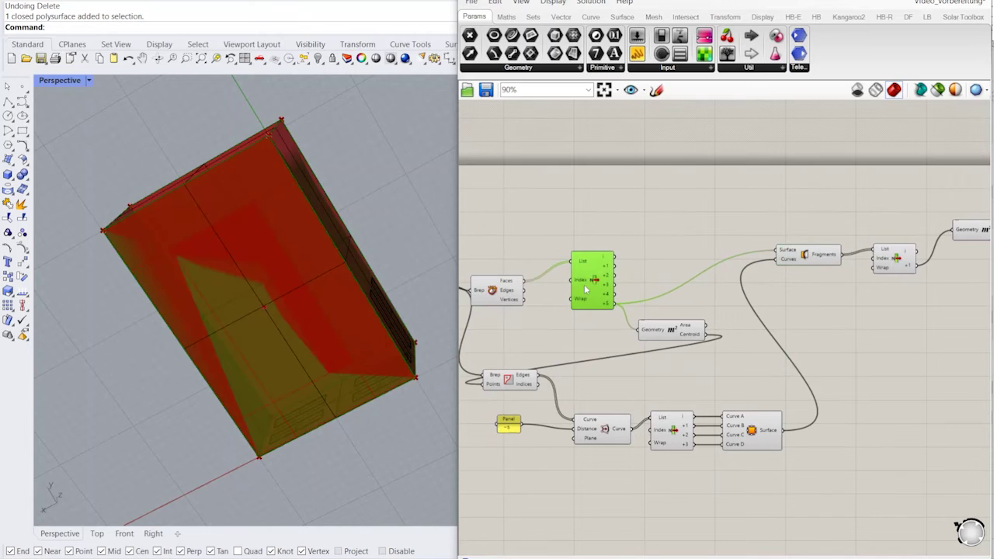
{"action": "left_click", "coordinate": [639, 233]}
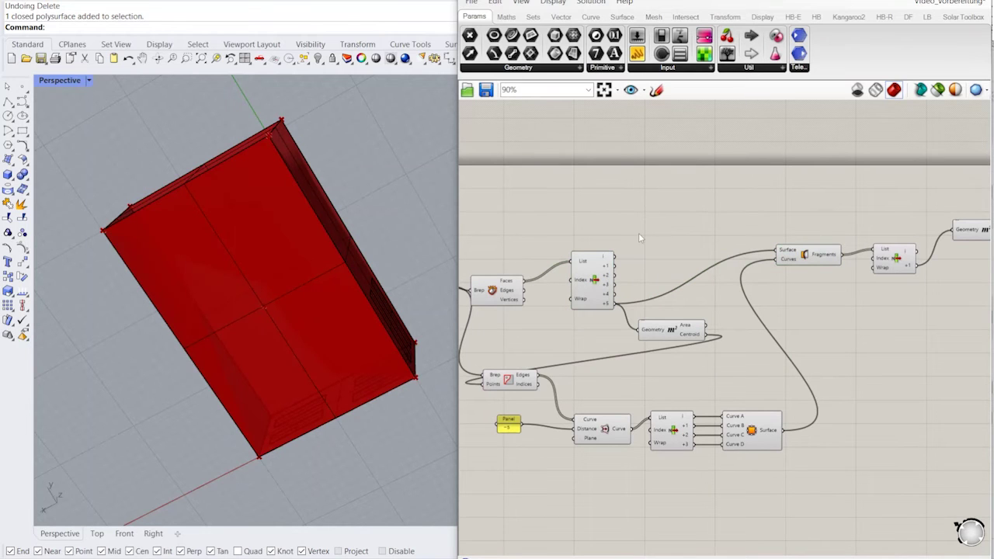
{"action": "left_click", "coordinate": [516, 387]}
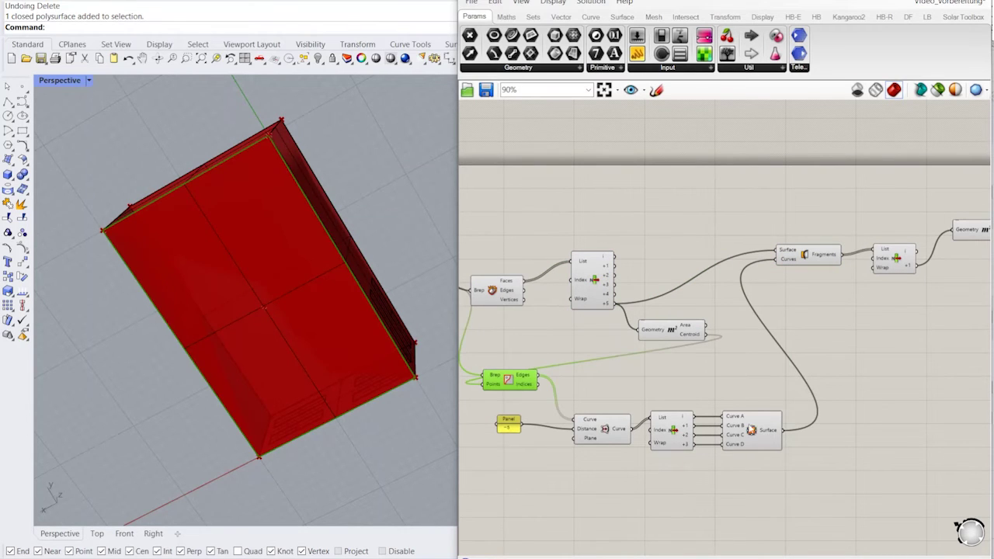
{"action": "left_click", "coordinate": [752, 429]}
{"action": "left_click", "coordinate": [676, 435]}
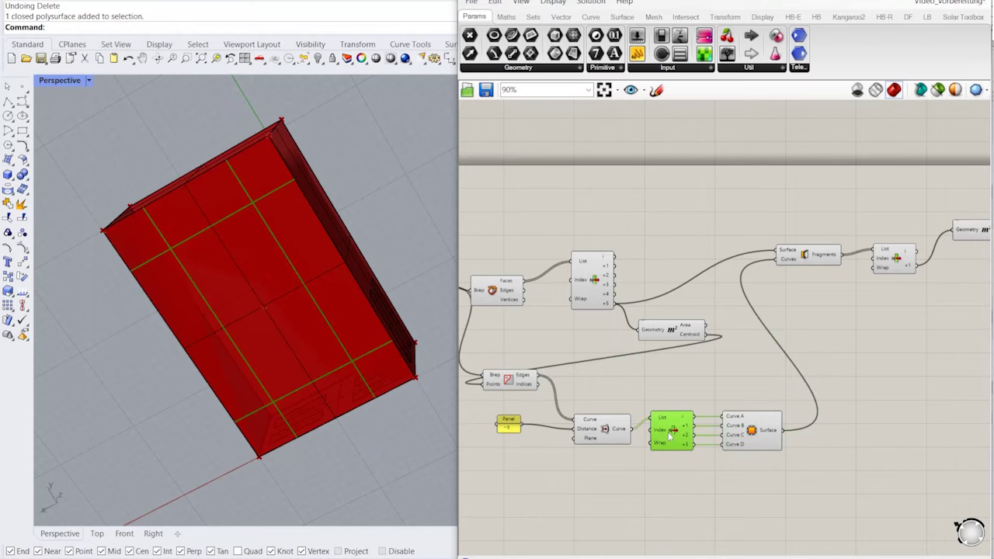
{"action": "left_click", "coordinate": [663, 333]}
{"action": "right_click_drag", "start_coordinate": [781, 311], "coordinate": [626, 352]}
{"action": "left_click", "coordinate": [652, 298]}
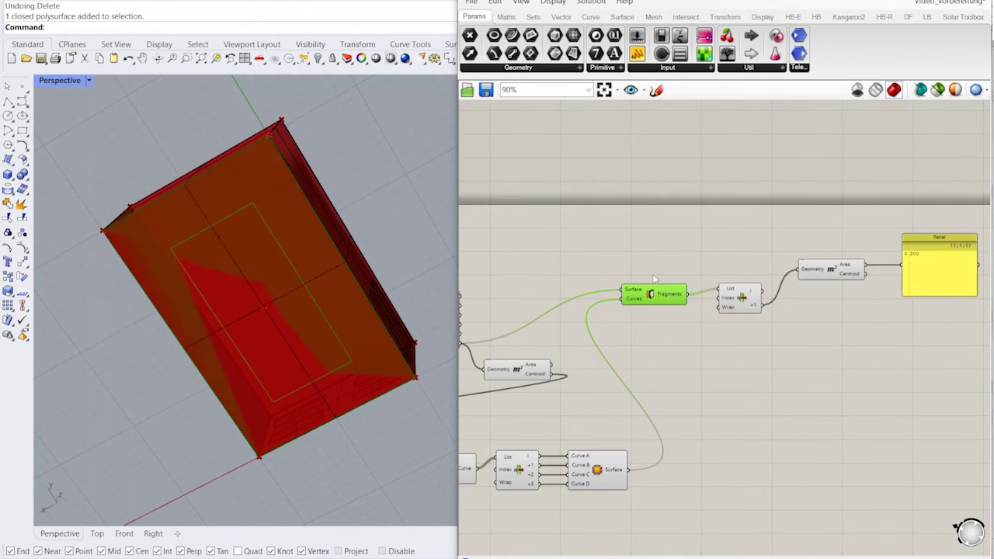
- Add the Honeybee component that sorts geometry by boundary condition above the List Item and connect Fragments to its _hb_objs input
{"action": "right_click_drag", "start_coordinate": [653, 296], "coordinate": [581, 336]}
{"action": "left_click", "coordinate": [796, 17]}
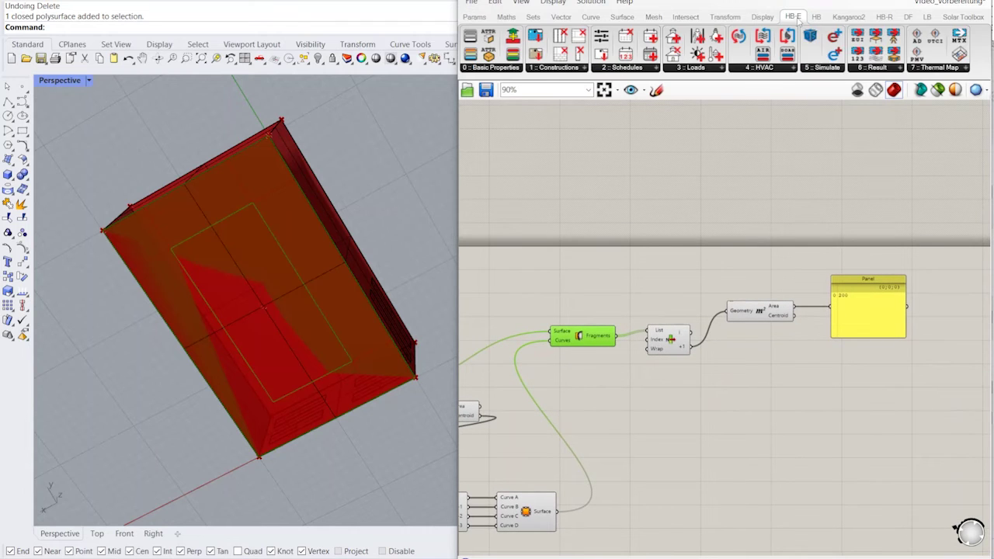
{"action": "left_click", "coordinate": [814, 17]}
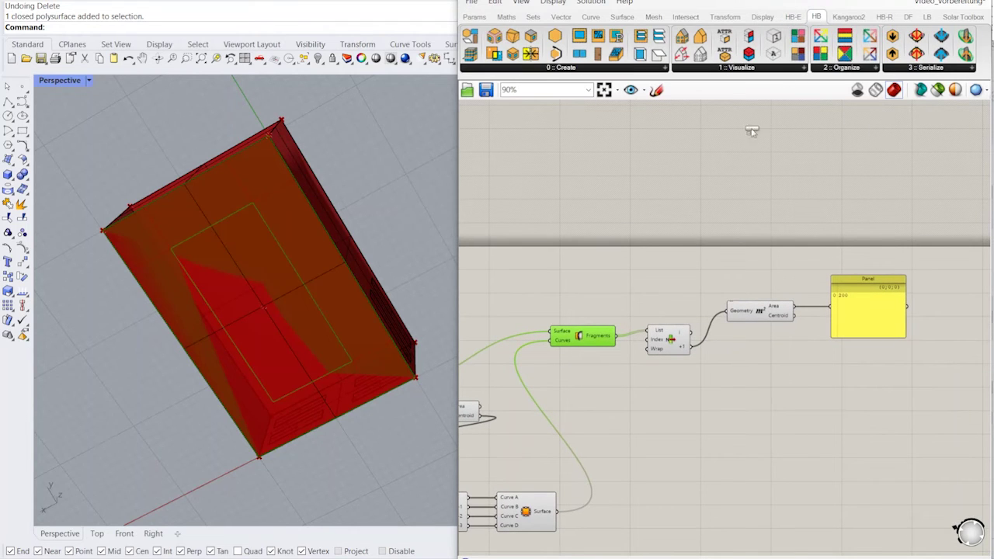
{"action": "scroll", "coordinate": [675, 255], "scroll_direction": "up", "scroll_amount": 1}
{"action": "left_click_drag", "start_coordinate": [675, 255], "coordinate": [657, 286]}
{"action": "scroll", "coordinate": [658, 286], "scroll_direction": "up", "scroll_amount": 3}
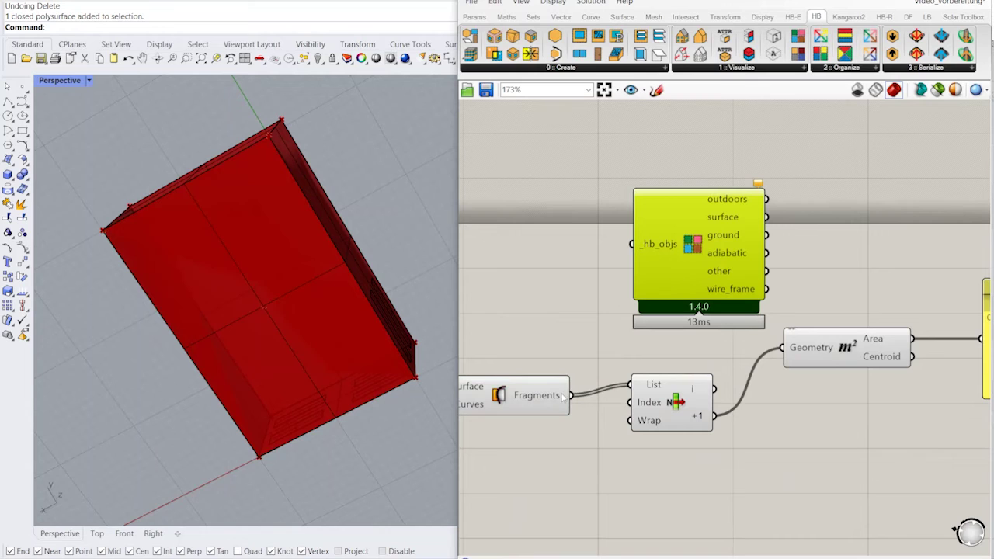
{"action": "left_click_drag", "start_coordinate": [566, 397], "coordinate": [674, 238]}
{"action": "left_click", "coordinate": [540, 232]}
{"action": "left_click", "coordinate": [531, 396]}
{"action": "left_click", "coordinate": [662, 398]}
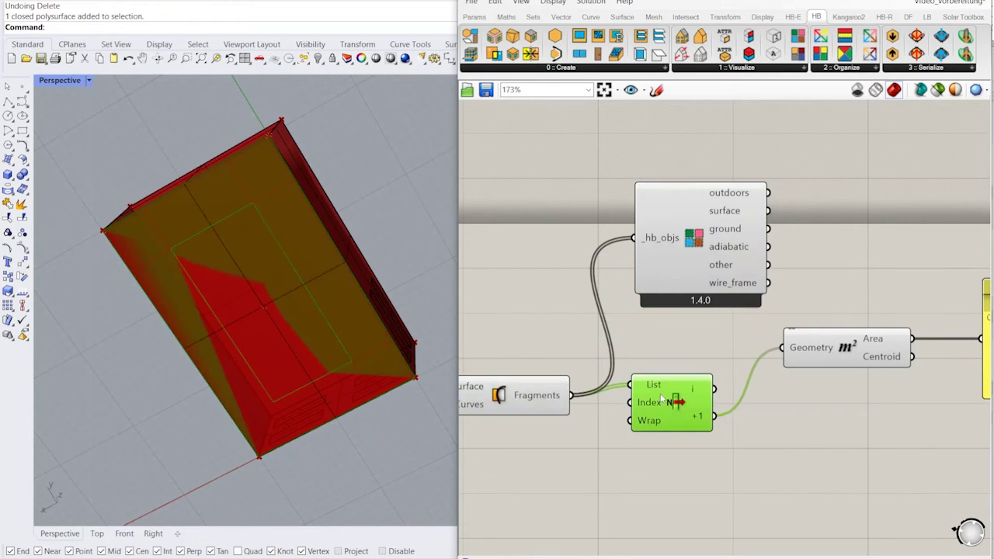
- Move the Honeybee boundary condition component higher, clear of the Surface Split and List Item components
{"action": "scroll", "coordinate": [662, 398], "scroll_direction": "down", "scroll_amount": 4}
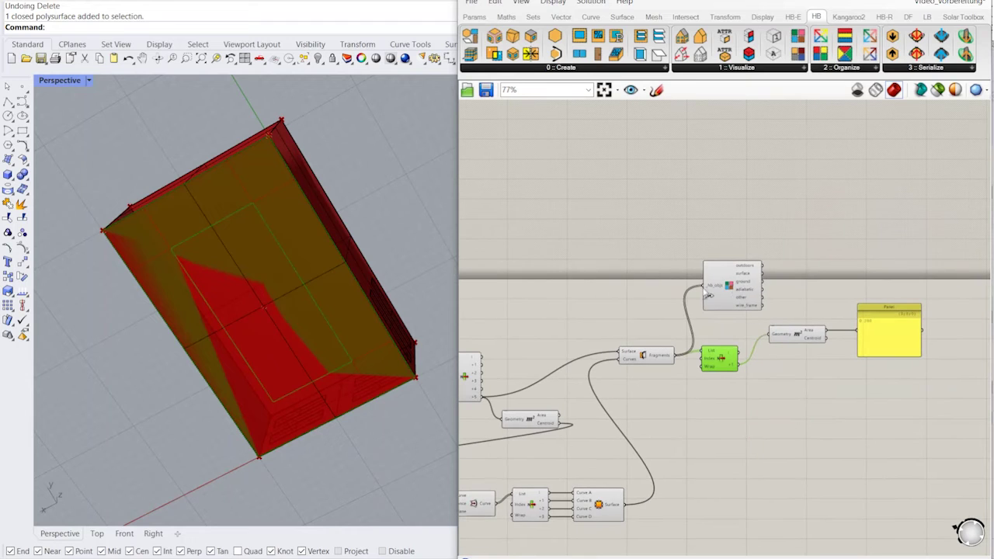
{"action": "left_click_drag", "start_coordinate": [741, 286], "coordinate": [743, 245]}
{"action": "scroll", "coordinate": [674, 288], "scroll_direction": "up", "scroll_amount": 3}
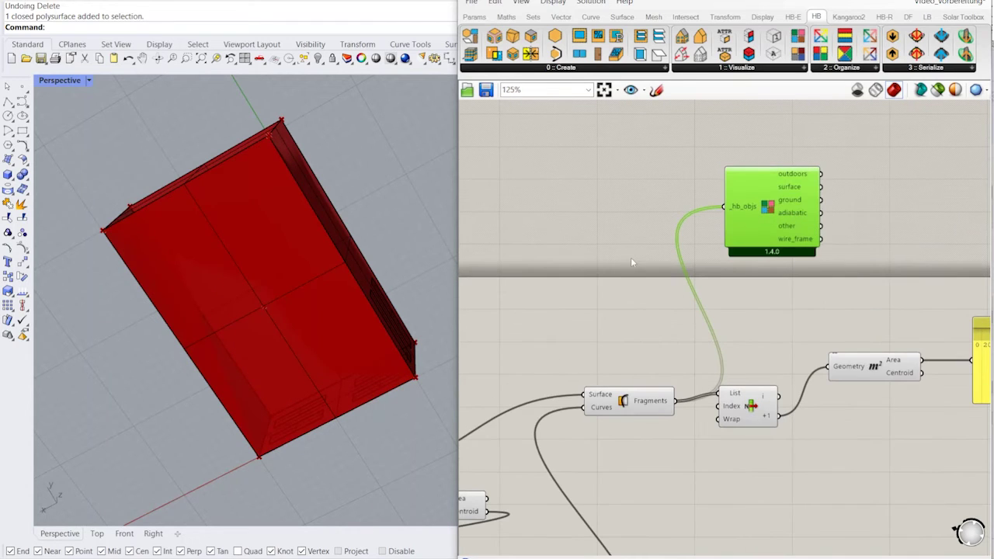
{"action": "scroll", "coordinate": [628, 309], "scroll_direction": "down", "scroll_amount": 3}
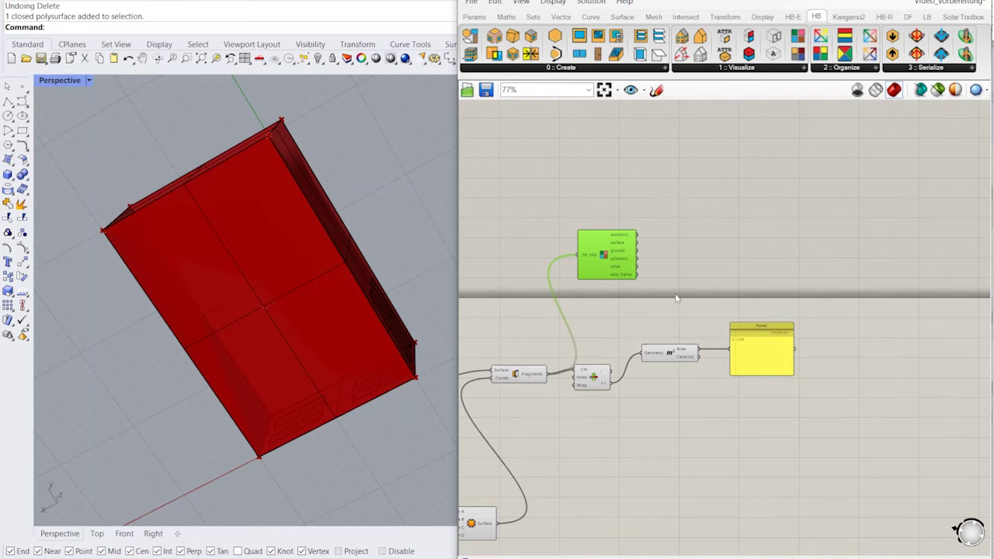
- Examine the building from an oblique view below, checking the deconstructed Brep faces, the listed floor face and its area centroid
{"action": "right_click_drag", "start_coordinate": [613, 310], "coordinate": [777, 264]}
{"action": "mouse_move", "coordinate": [356, 301]}
{"action": "right_mouse_down"}
{"action": "mouse_move", "coordinate": [353, 350]}
{"action": "mouse_move", "coordinate": [372, 311]}
{"action": "right_mouse_up"}
{"action": "scroll", "coordinate": [737, 249], "scroll_direction": "down", "scroll_amount": 4}
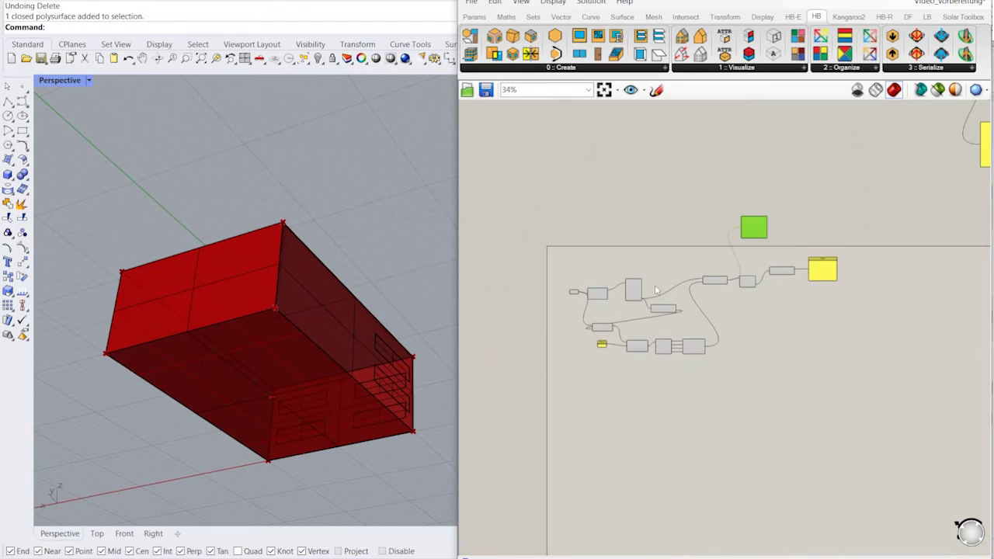
{"action": "scroll", "coordinate": [619, 298], "scroll_direction": "up", "scroll_amount": 5}
{"action": "left_click_drag", "start_coordinate": [572, 298], "coordinate": [584, 289]}
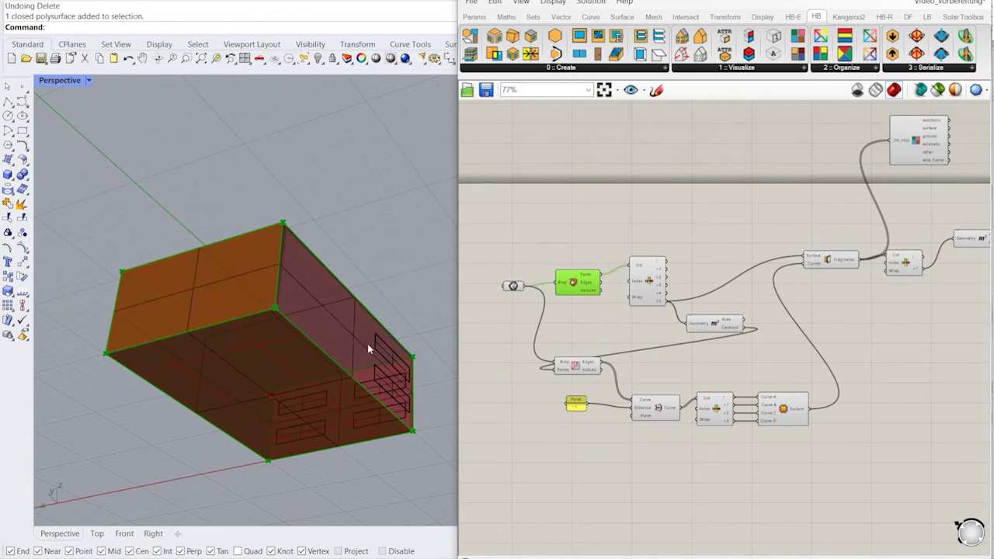
{"action": "right_click_drag", "start_coordinate": [385, 279], "coordinate": [373, 247]}
{"action": "scroll", "coordinate": [614, 254], "scroll_direction": "down", "scroll_amount": 3}
{"action": "mouse_move", "coordinate": [406, 362]}
{"action": "right_mouse_down"}
{"action": "mouse_move", "coordinate": [377, 355]}
{"action": "mouse_move", "coordinate": [327, 389]}
{"action": "mouse_move", "coordinate": [424, 359]}
{"action": "right_mouse_up"}
{"action": "left_click", "coordinate": [637, 280]}
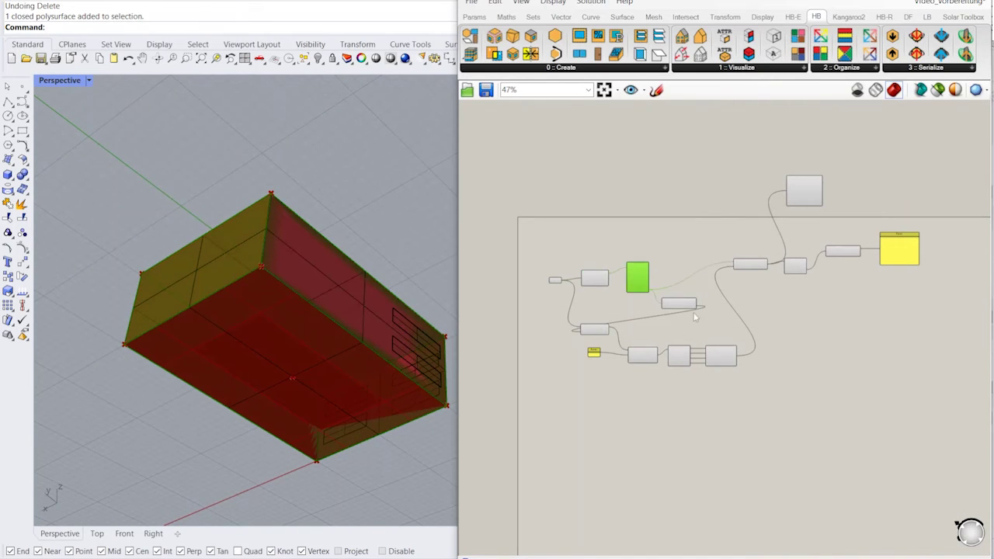
{"action": "scroll", "coordinate": [695, 316], "scroll_direction": "up", "scroll_amount": 4}
{"action": "left_click", "coordinate": [655, 282]}
{"action": "right_click_drag", "start_coordinate": [675, 308], "coordinate": [818, 289]}
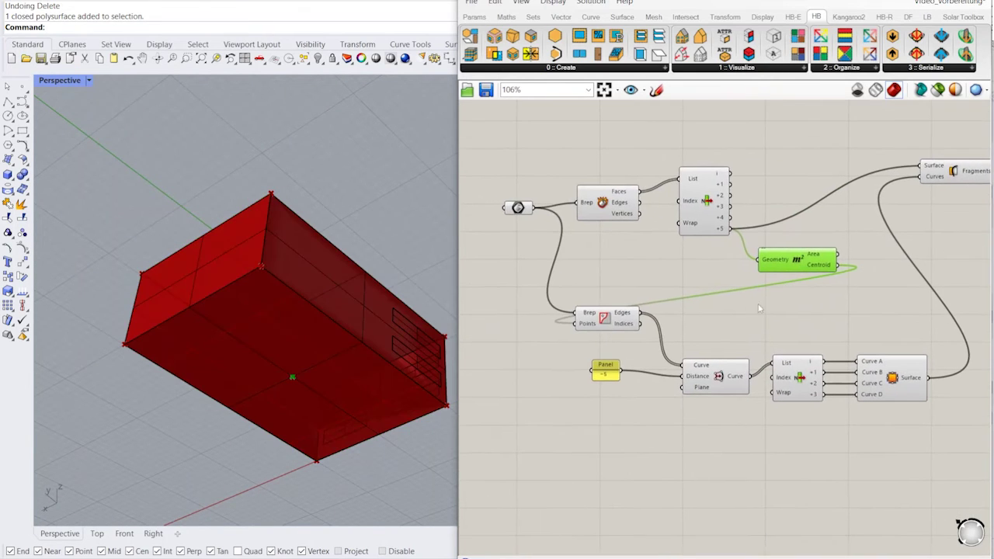
- Examine the extracted floor edges, the -5 offset curves, the listed curves, the inner Edge Surface and the Surface Split fragments in turn
{"action": "left_click", "coordinate": [610, 320]}
{"action": "right_click_drag", "start_coordinate": [717, 310], "coordinate": [694, 298]}
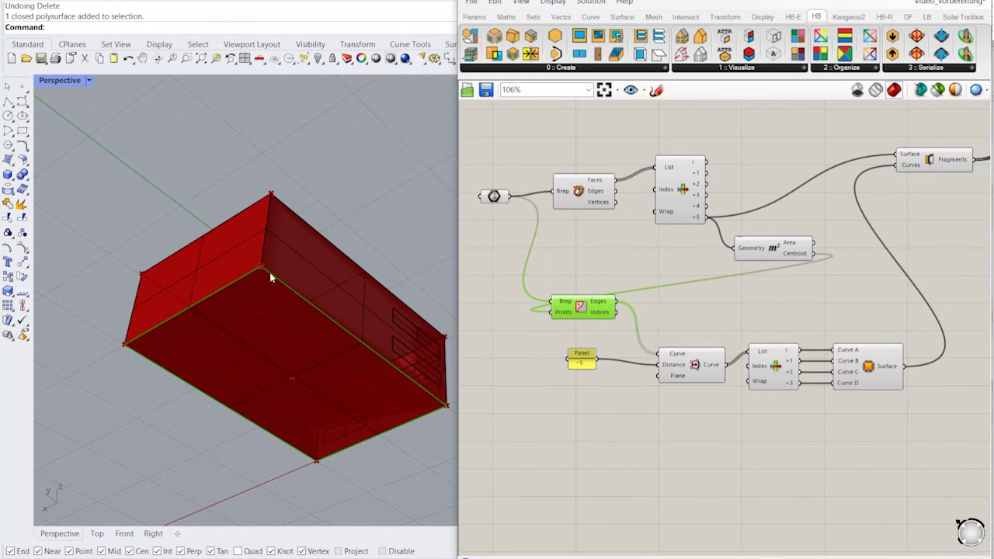
{"action": "mouse_move", "coordinate": [596, 310]}
{"action": "left_mouse_down"}
{"action": "mouse_move", "coordinate": [589, 298]}
{"action": "mouse_move", "coordinate": [592, 310]}
{"action": "left_mouse_up"}
{"action": "right_click_drag", "start_coordinate": [572, 369], "coordinate": [488, 362]}
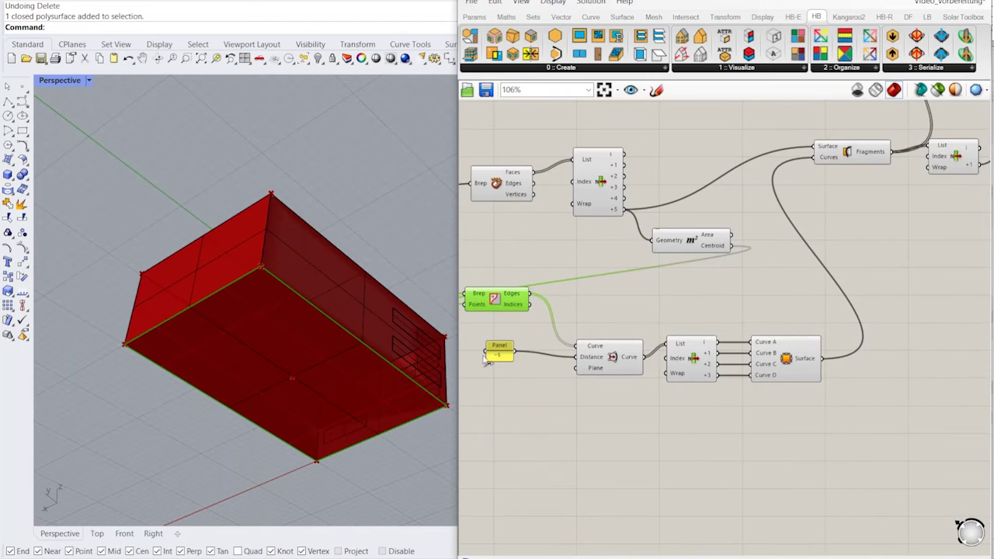
{"action": "left_click", "coordinate": [612, 362]}
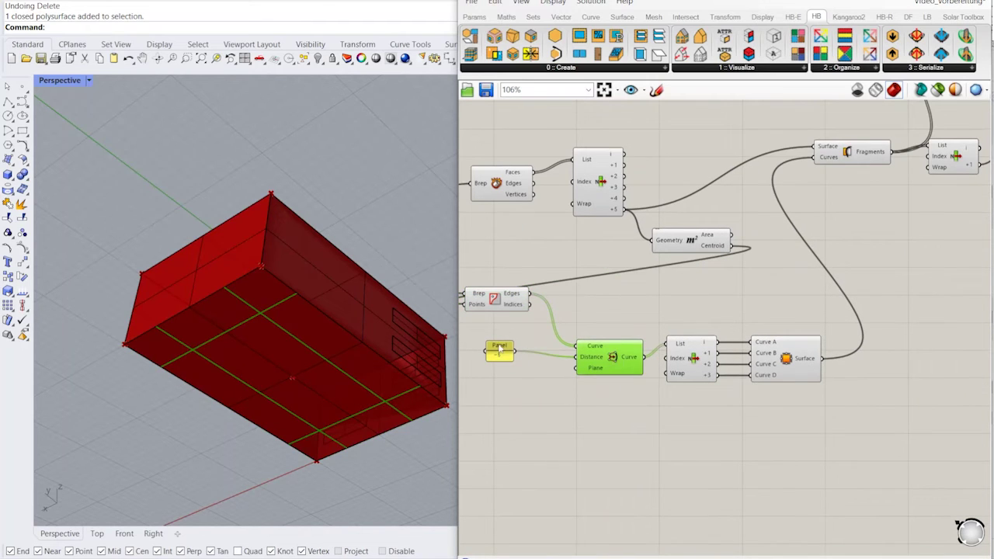
{"action": "left_click_drag", "start_coordinate": [501, 349], "coordinate": [513, 355]}
{"action": "left_click", "coordinate": [613, 354]}
{"action": "right_click_drag", "start_coordinate": [613, 355], "coordinate": [557, 370]}
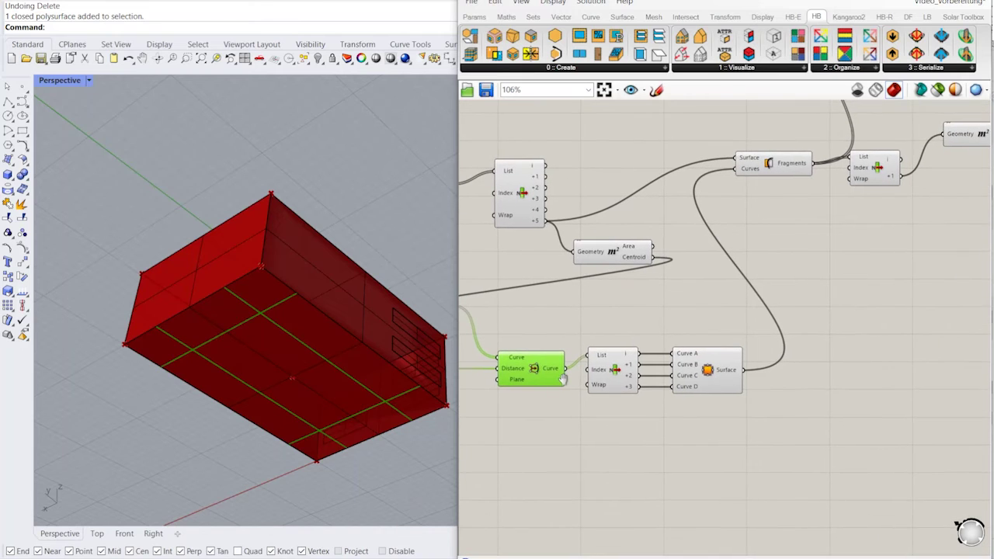
{"action": "left_click", "coordinate": [631, 363]}
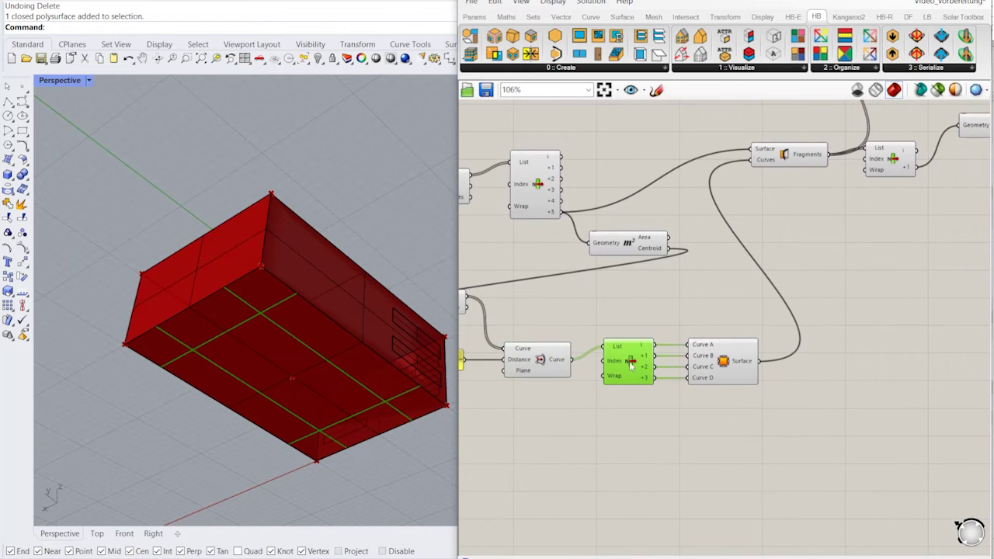
{"action": "left_click", "coordinate": [726, 364]}
{"action": "right_click_drag", "start_coordinate": [762, 319], "coordinate": [699, 324]}
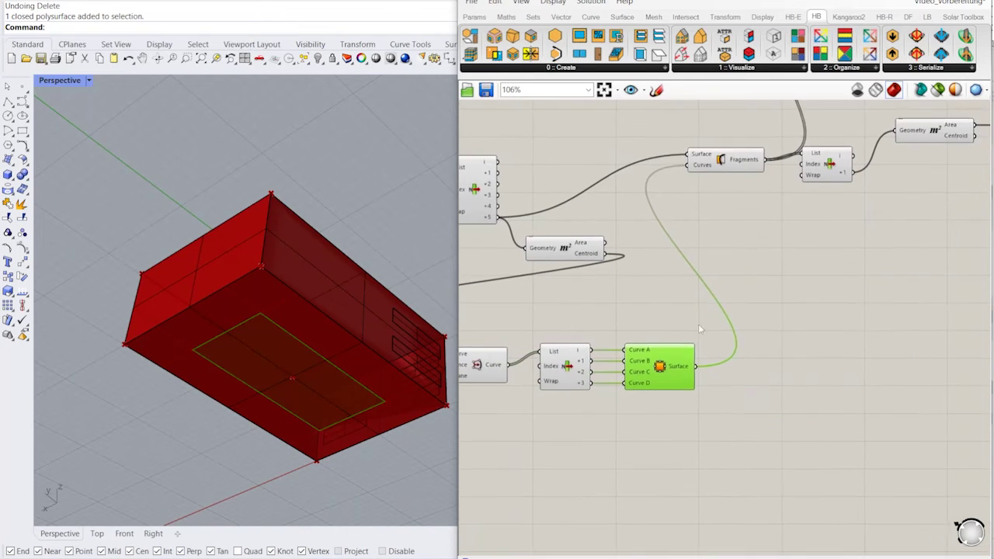
{"action": "right_click_drag", "start_coordinate": [720, 195], "coordinate": [668, 212]}
{"action": "left_click", "coordinate": [689, 168]}
{"action": "left_click_drag", "start_coordinate": [672, 178], "coordinate": [663, 179]}
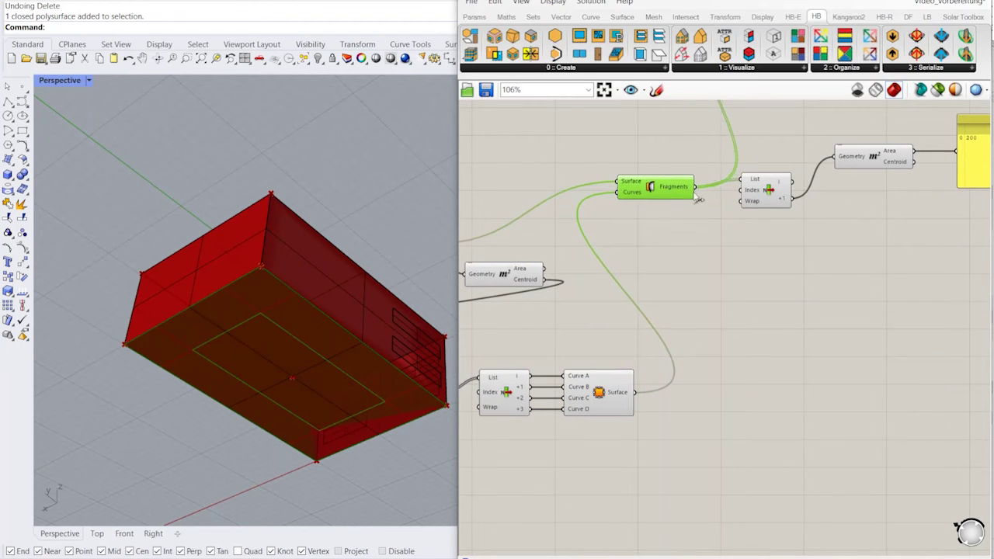
- Examine the floor's area centroid and the Surface Split fragments, and try feeding the List Item's first output into the Area component
{"action": "right_click_drag", "start_coordinate": [629, 211], "coordinate": [812, 228]}
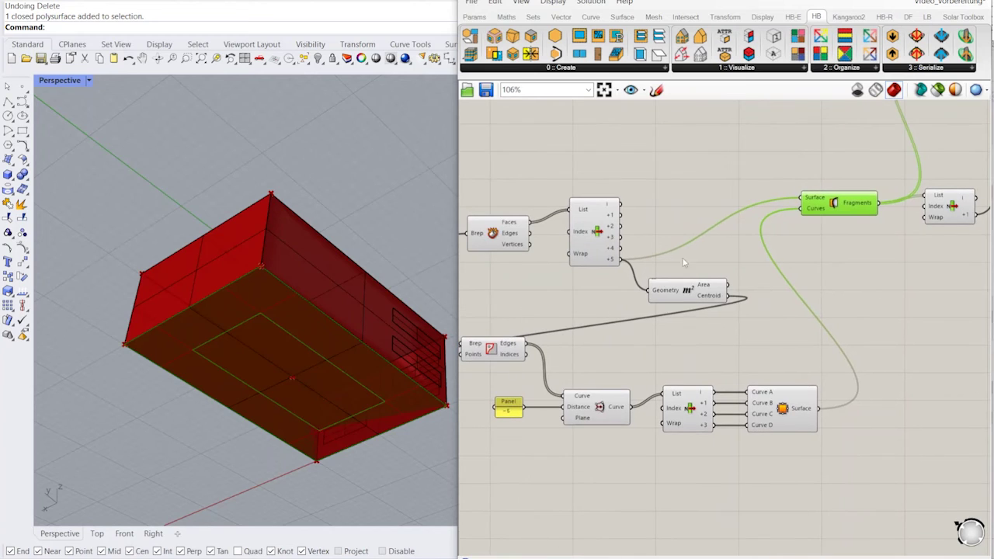
{"action": "left_click", "coordinate": [690, 292]}
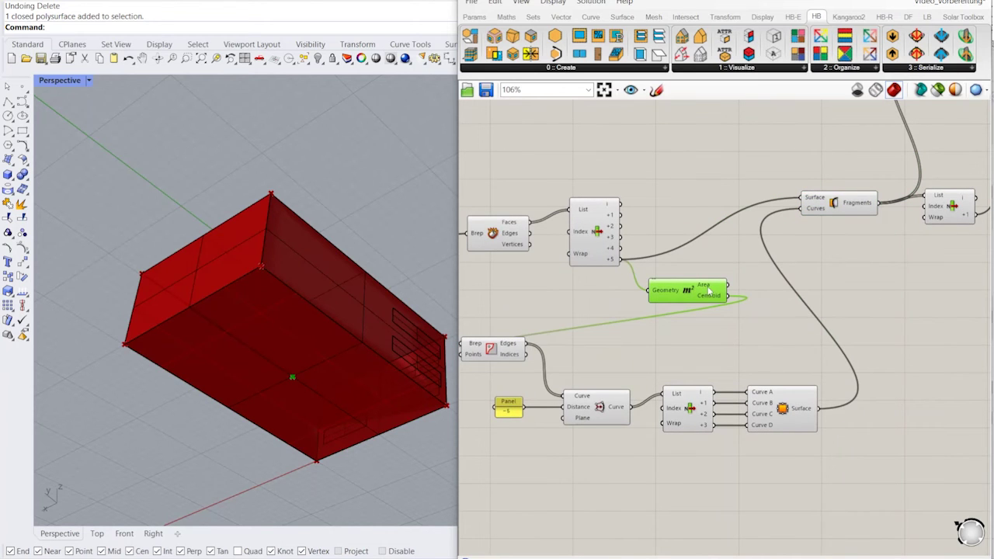
{"action": "right_click_drag", "start_coordinate": [847, 231], "coordinate": [682, 275]}
{"action": "left_click", "coordinate": [700, 252]}
{"action": "left_click", "coordinate": [689, 233]}
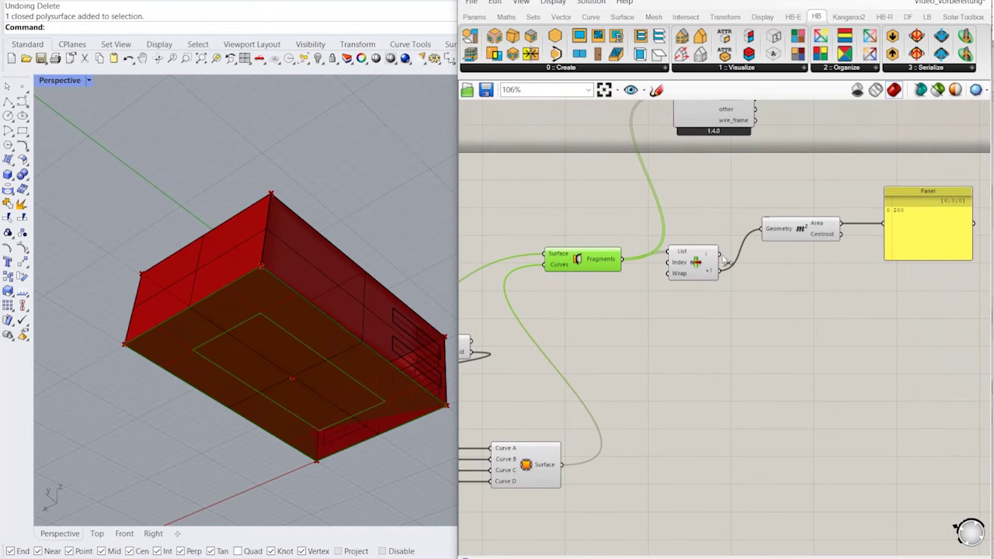
{"action": "left_click_drag", "start_coordinate": [720, 253], "coordinate": [761, 228]}
{"action": "left_click", "coordinate": [751, 221]}
{"action": "scroll", "coordinate": [751, 218], "scroll_direction": "down", "scroll_amount": 5}
{"action": "scroll", "coordinate": [750, 215], "scroll_direction": "up", "scroll_amount": 2}
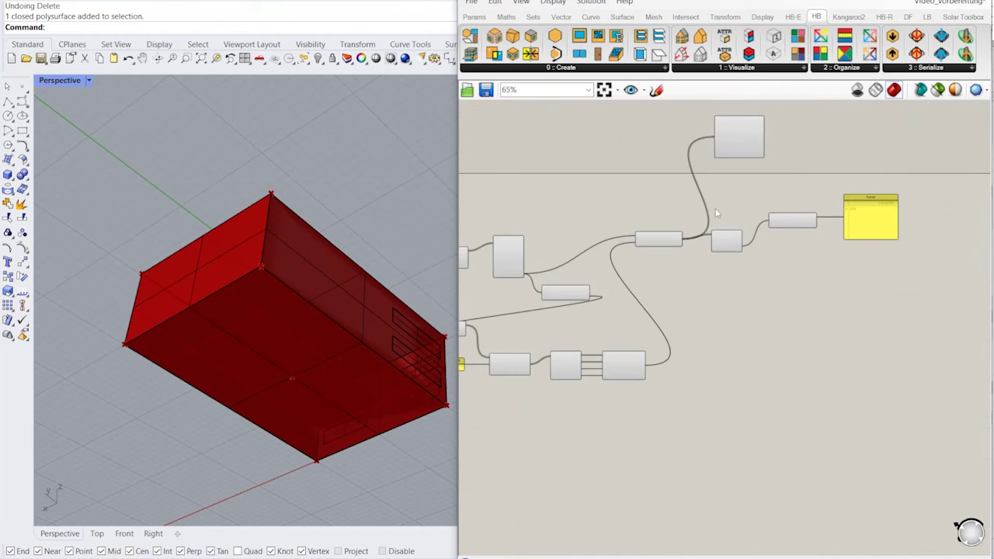
{"action": "scroll", "coordinate": [658, 211], "scroll_direction": "up", "scroll_amount": 2}
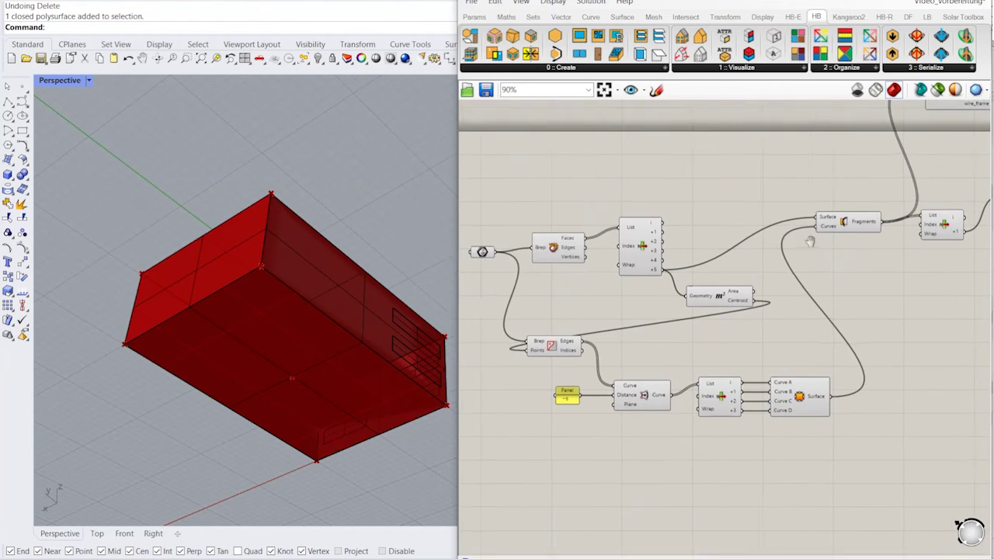
- Draw a second, larger solid box on the ground plane beside the existing building
{"action": "right_click_drag", "start_coordinate": [761, 240], "coordinate": [750, 237]}
{"action": "scroll", "coordinate": [412, 284], "scroll_direction": "down", "scroll_amount": 5}
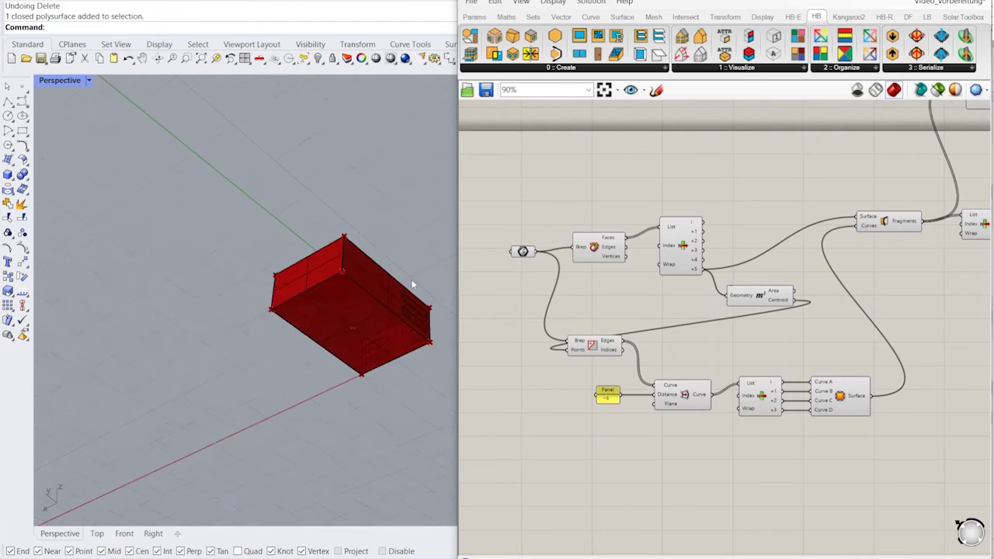
{"action": "right_click_drag", "start_coordinate": [412, 284], "coordinate": [244, 302]}
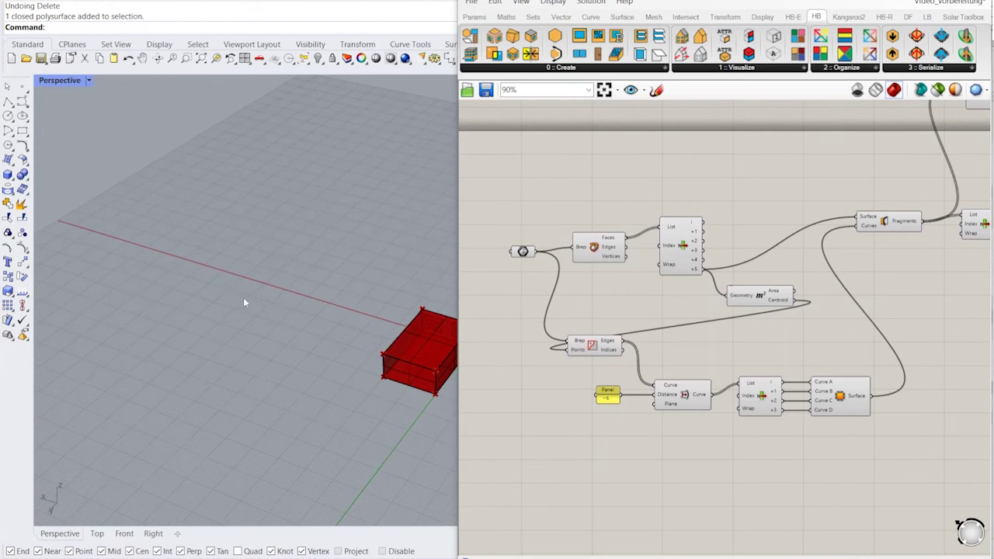
{"action": "left_click", "coordinate": [10, 177]}
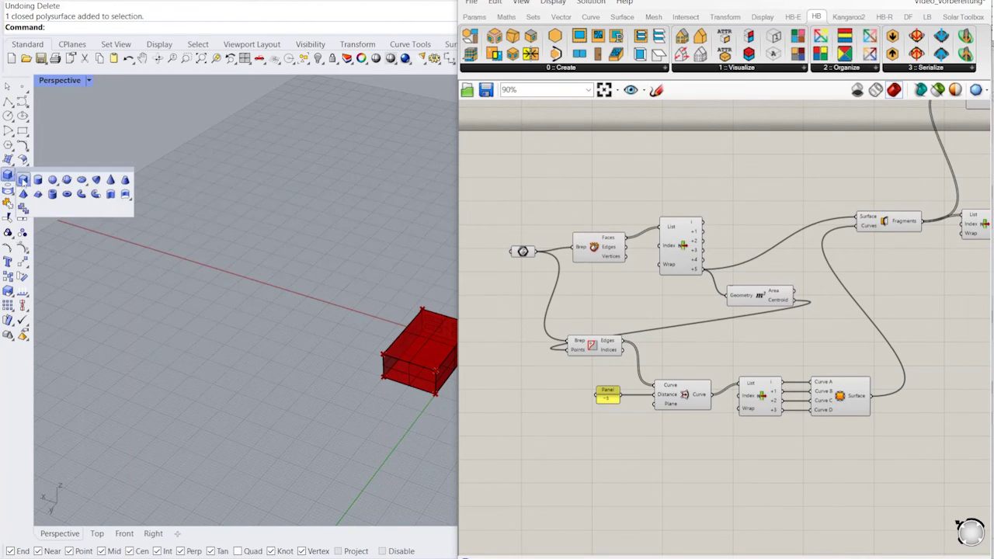
{"action": "left_click", "coordinate": [21, 181]}
{"action": "left_click", "coordinate": [283, 291]}
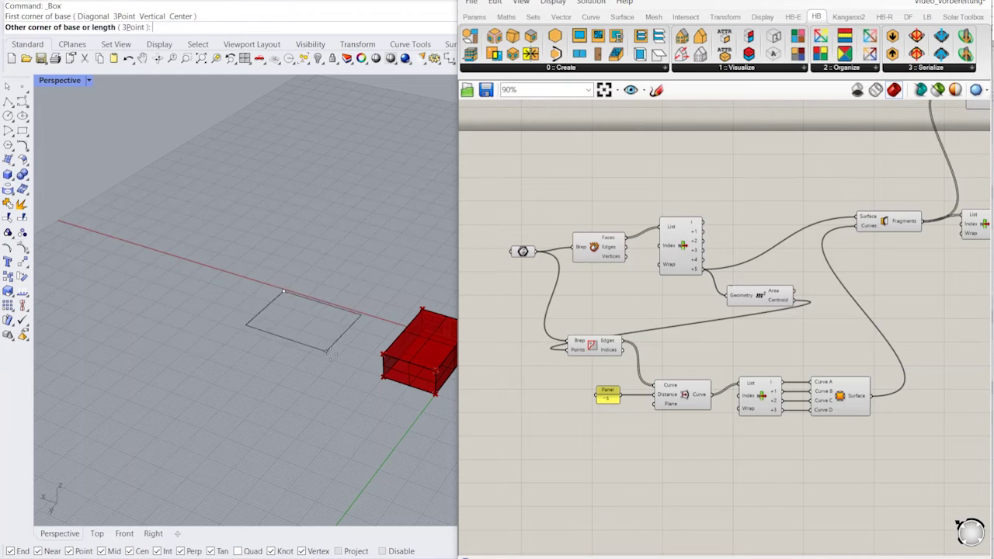
{"action": "left_click", "coordinate": [312, 400]}
{"action": "left_click", "coordinate": [322, 340]}
{"action": "right_click_drag", "start_coordinate": [275, 354], "coordinate": [439, 304]}
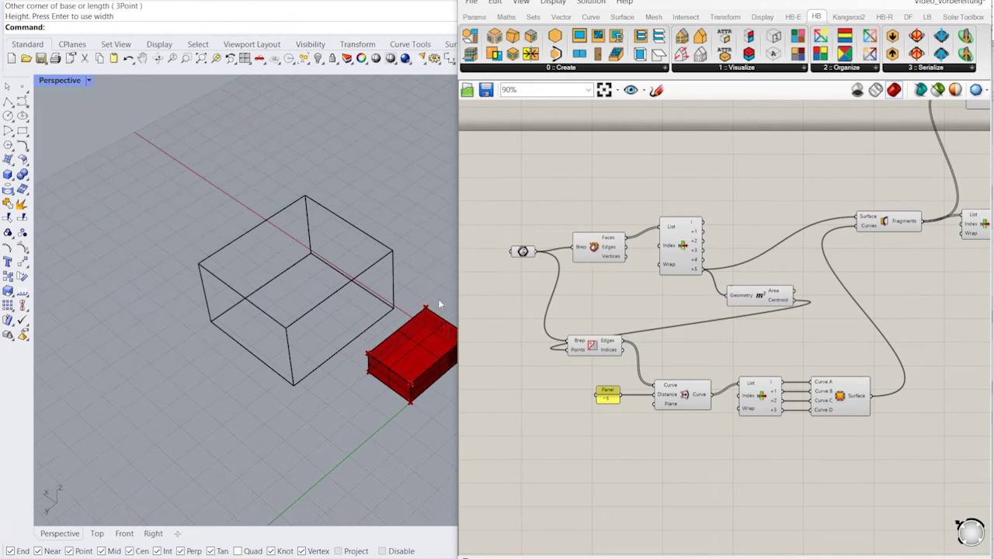
- Reference the newly drawn box as the single Brep of the definition's Brep parameter
{"action": "left_click", "coordinate": [535, 258]}
{"action": "right_click", "coordinate": [535, 258]}
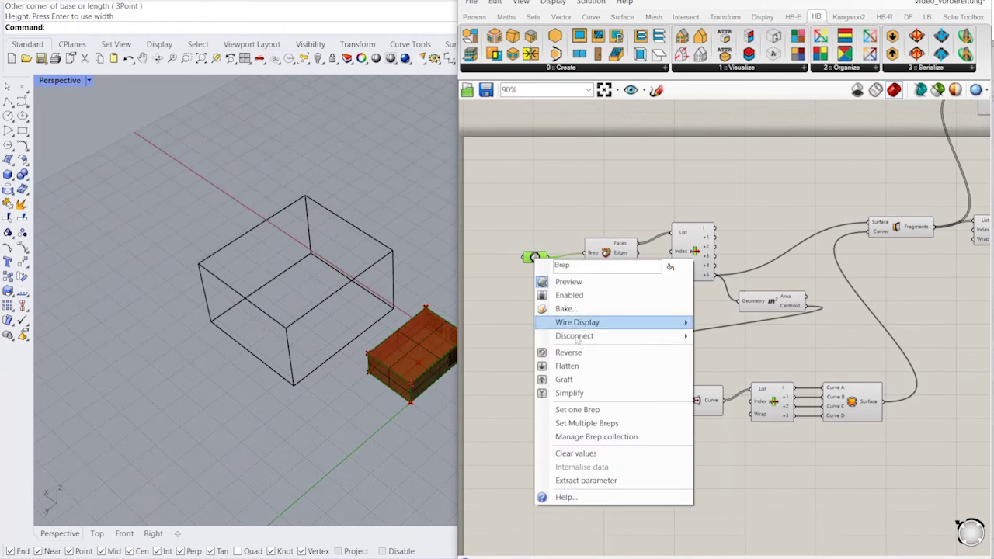
{"action": "left_click", "coordinate": [595, 410]}
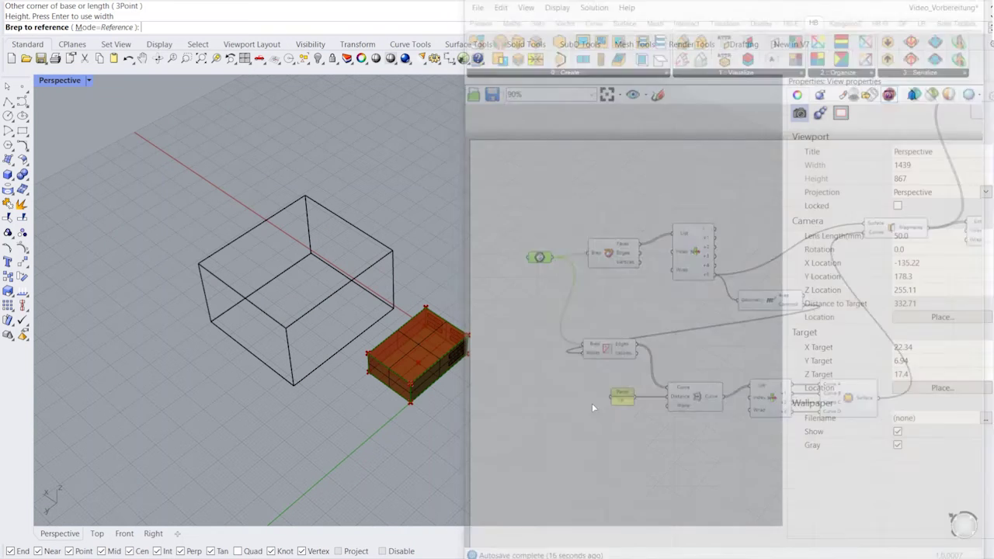
{"action": "left_click_drag", "start_coordinate": [275, 351], "coordinate": [274, 350]}
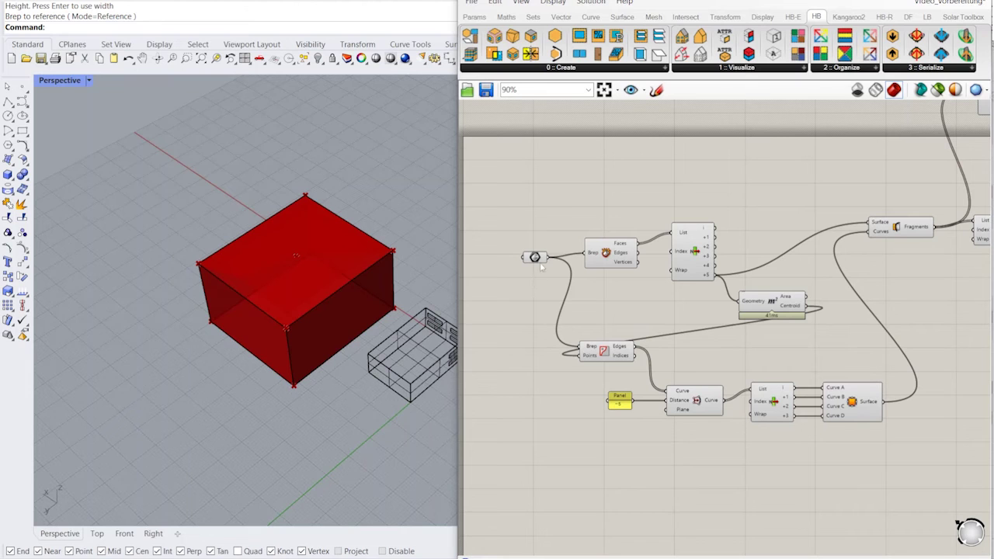
- Examine the new box from below and above to see which face the List Item's +5 output selects
{"action": "left_click_drag", "start_coordinate": [542, 265], "coordinate": [535, 261]}
{"action": "right_click_drag", "start_coordinate": [329, 333], "coordinate": [350, 215]}
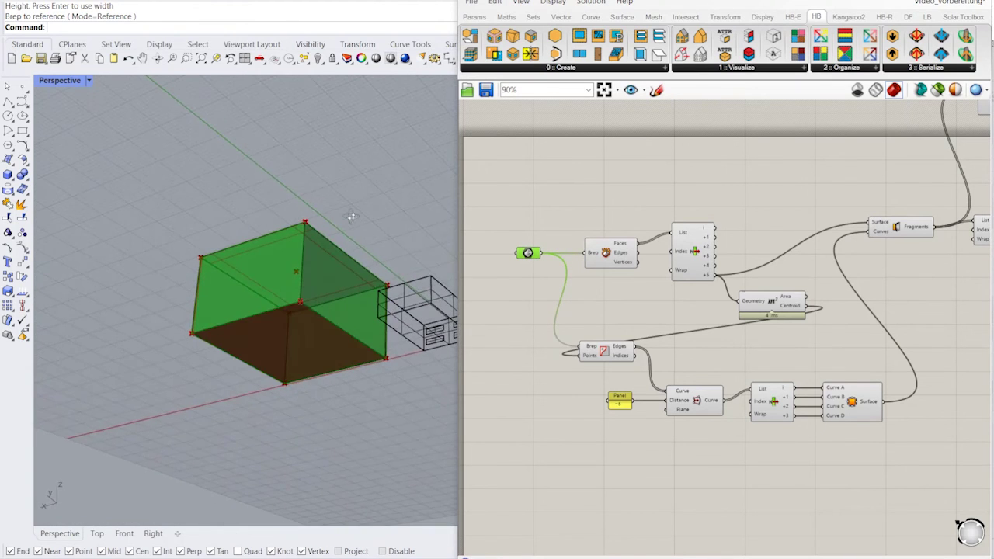
{"action": "scroll", "coordinate": [283, 241], "scroll_direction": "up", "scroll_amount": 8}
{"action": "right_click_drag", "start_coordinate": [338, 279], "coordinate": [334, 349]}
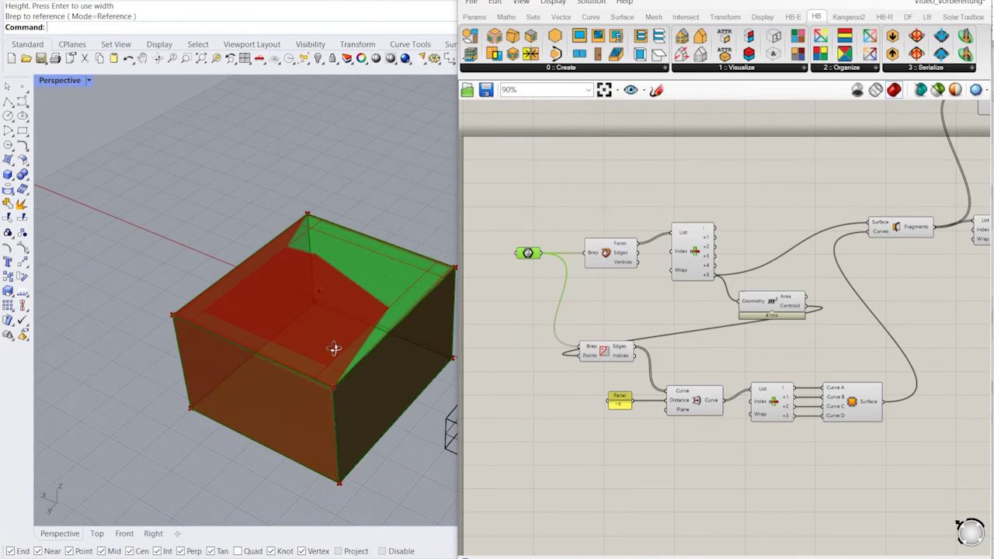
{"action": "scroll", "coordinate": [680, 275], "scroll_direction": "up", "scroll_amount": 2}
{"action": "left_click", "coordinate": [687, 272]}
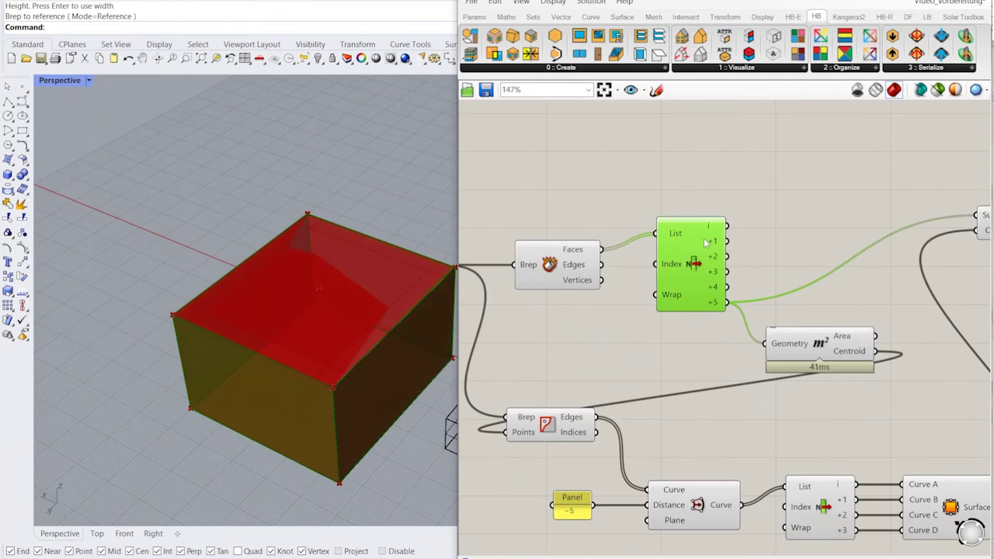
{"action": "scroll", "coordinate": [703, 287], "scroll_direction": "up", "scroll_amount": 3}
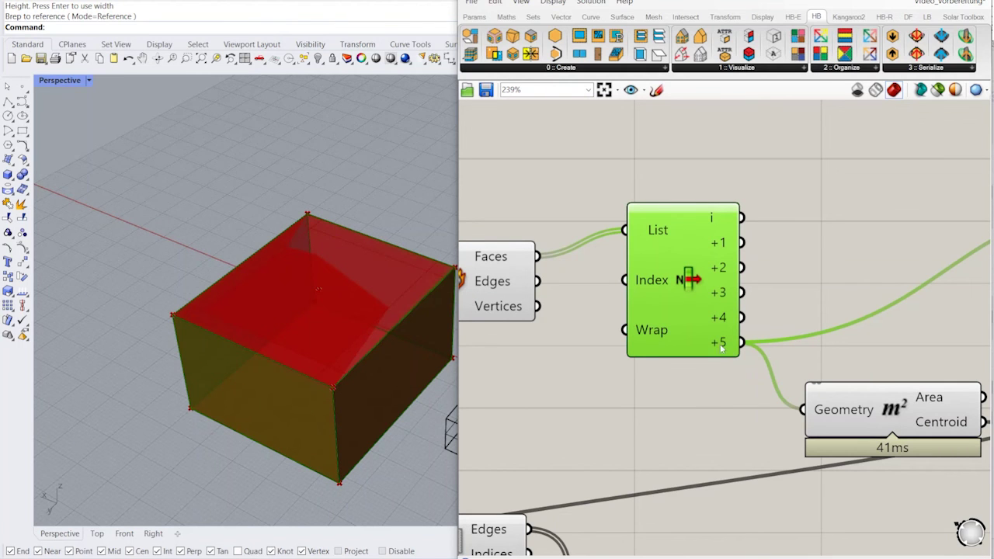
{"action": "right_click_drag", "start_coordinate": [349, 395], "coordinate": [340, 374]}
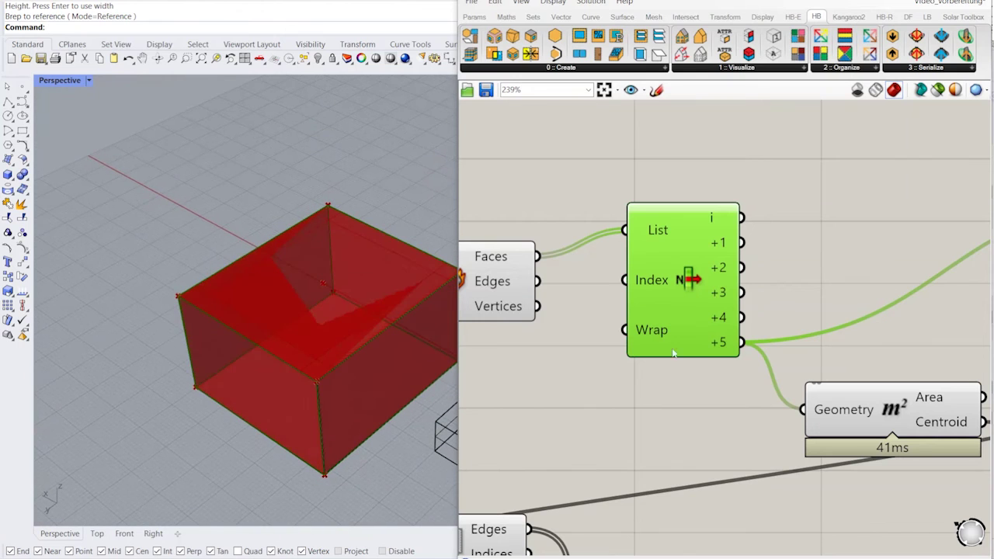
- Connect the List Item's +4 output to the Area component's Geometry input and inspect the new box's floor from below
{"action": "left_click_drag", "start_coordinate": [743, 318], "coordinate": [804, 409]}
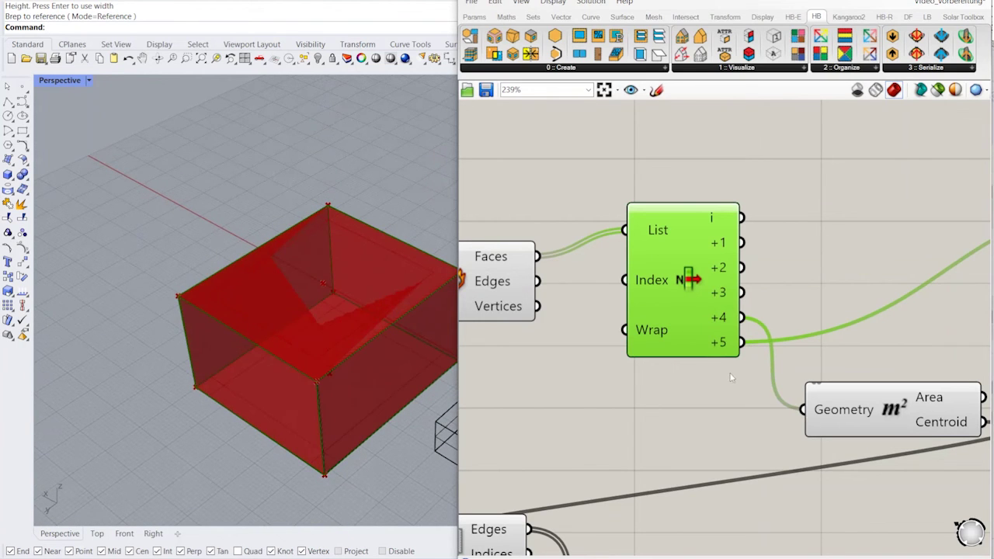
{"action": "right_click_drag", "start_coordinate": [413, 449], "coordinate": [401, 321]}
{"action": "scroll", "coordinate": [399, 320], "scroll_direction": "down", "scroll_amount": 5}
{"action": "right_click_drag", "start_coordinate": [386, 388], "coordinate": [387, 422]}
{"action": "scroll", "coordinate": [387, 420], "scroll_direction": "up", "scroll_amount": 5}
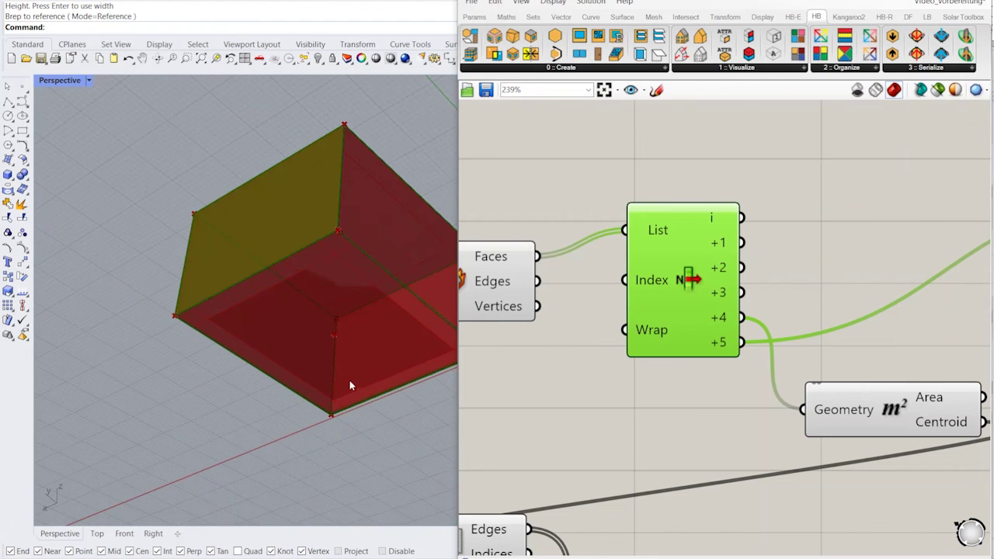
{"action": "right_click_drag", "start_coordinate": [348, 379], "coordinate": [319, 379]}
{"action": "scroll", "coordinate": [319, 396], "scroll_direction": "up", "scroll_amount": 5}
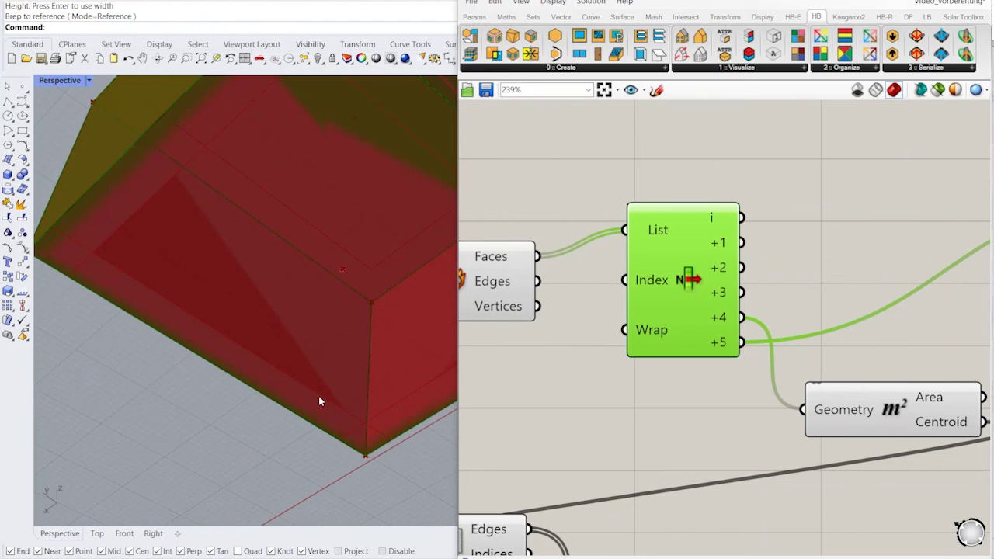
{"action": "scroll", "coordinate": [319, 401], "scroll_direction": "down", "scroll_amount": 5}
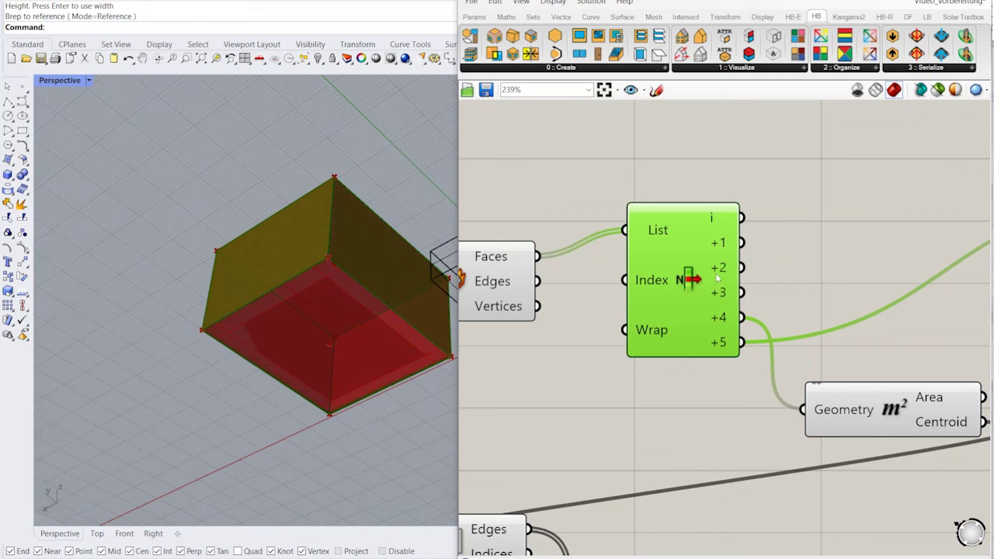
- Inspect the face Area component and the inner Edge Surface component further along the definition
{"action": "scroll", "coordinate": [633, 281], "scroll_direction": "down", "scroll_amount": 6}
{"action": "scroll", "coordinate": [681, 298], "scroll_direction": "up", "scroll_amount": 2}
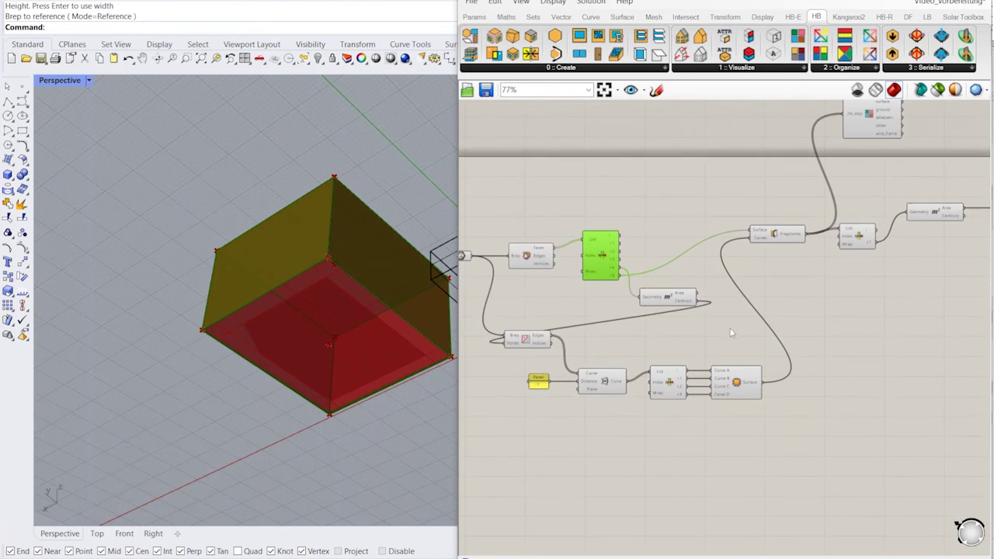
{"action": "left_click", "coordinate": [681, 298]}
{"action": "left_click", "coordinate": [736, 381]}
{"action": "right_click_drag", "start_coordinate": [819, 338], "coordinate": [696, 382]}
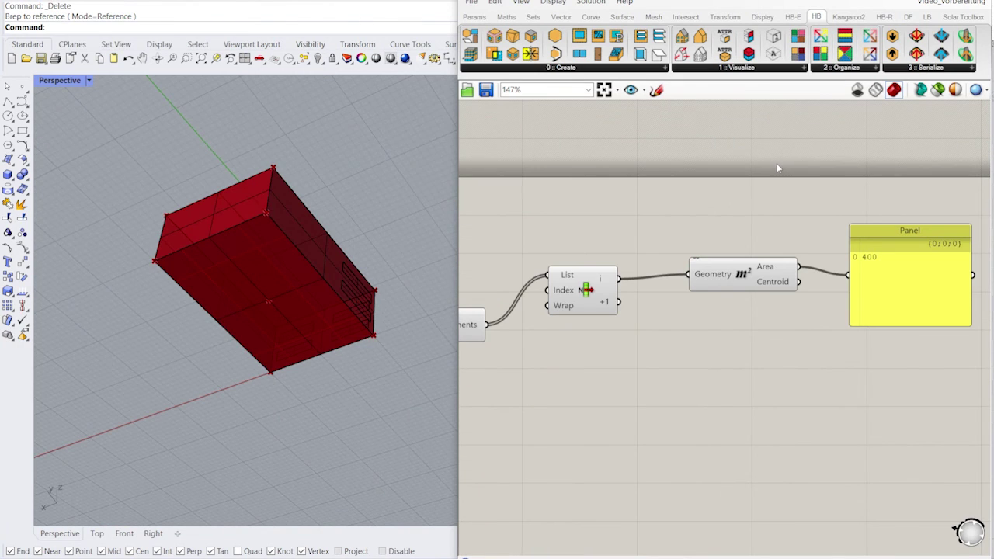
- Add a Surface parameter above the fragment Area component and connect the fragment List Item's i output to it
{"action": "scroll", "coordinate": [633, 276], "scroll_direction": "down", "scroll_amount": 3}
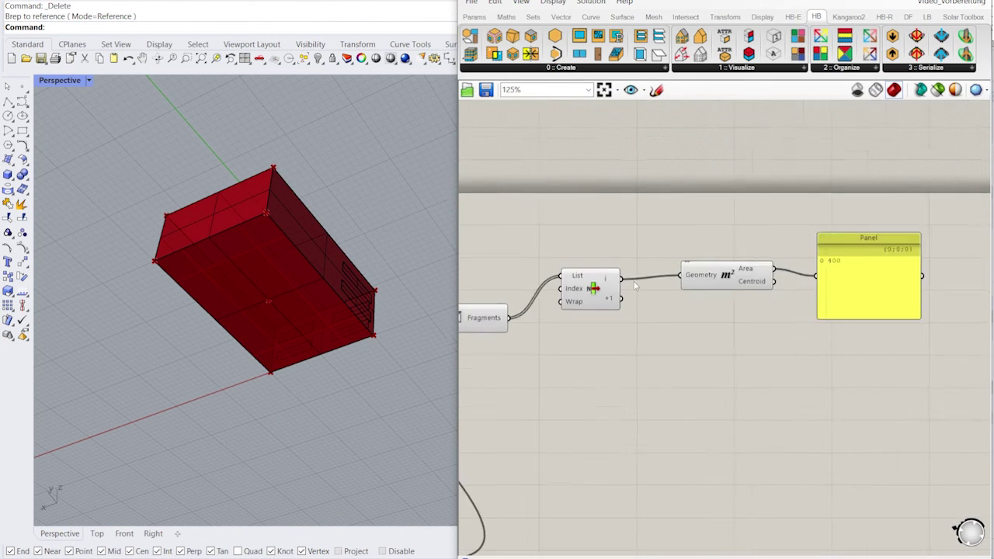
{"action": "scroll", "coordinate": [615, 309], "scroll_direction": "up", "scroll_amount": 3}
{"action": "left_click", "coordinate": [614, 309]}
{"action": "left_click_drag", "start_coordinate": [615, 310], "coordinate": [619, 316]}
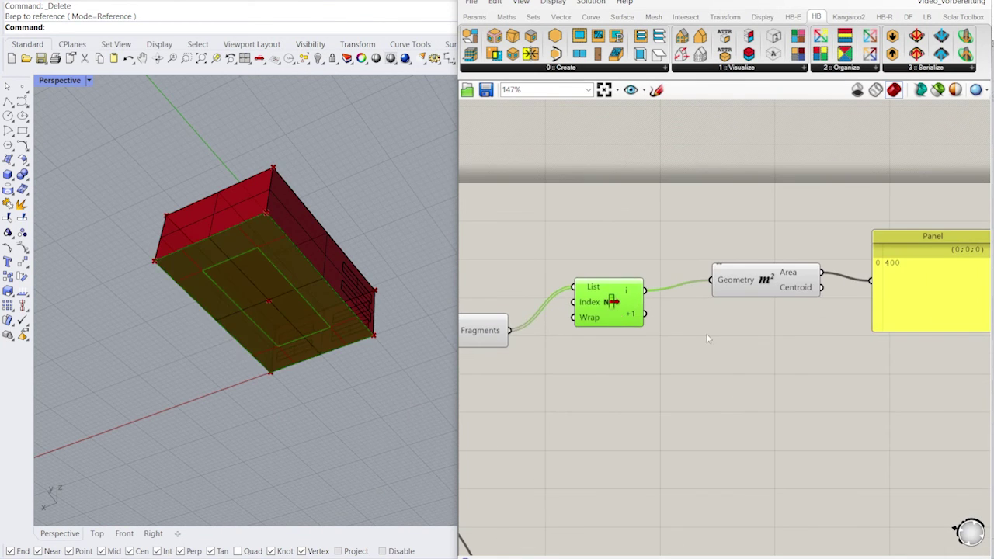
{"action": "right_click_drag", "start_coordinate": [700, 333], "coordinate": [650, 337]}
{"action": "double_click", "coordinate": [658, 338]}
{"action": "type", "text": "surface"}
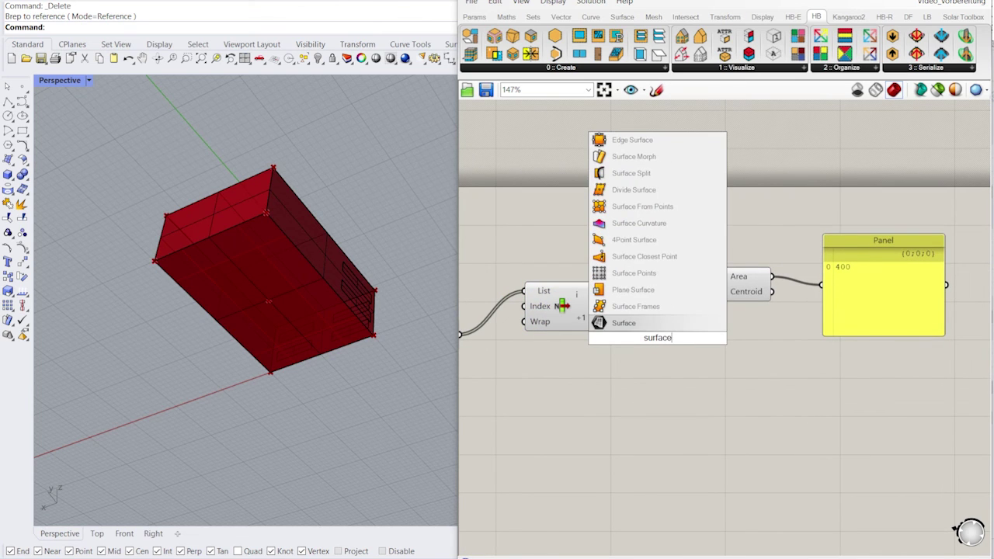
{"action": "key", "text": "Return"}
{"action": "left_click_drag", "start_coordinate": [657, 339], "coordinate": [670, 231]}
{"action": "left_click_drag", "start_coordinate": [596, 295], "coordinate": [670, 223]}
{"action": "left_click", "coordinate": [656, 216]}
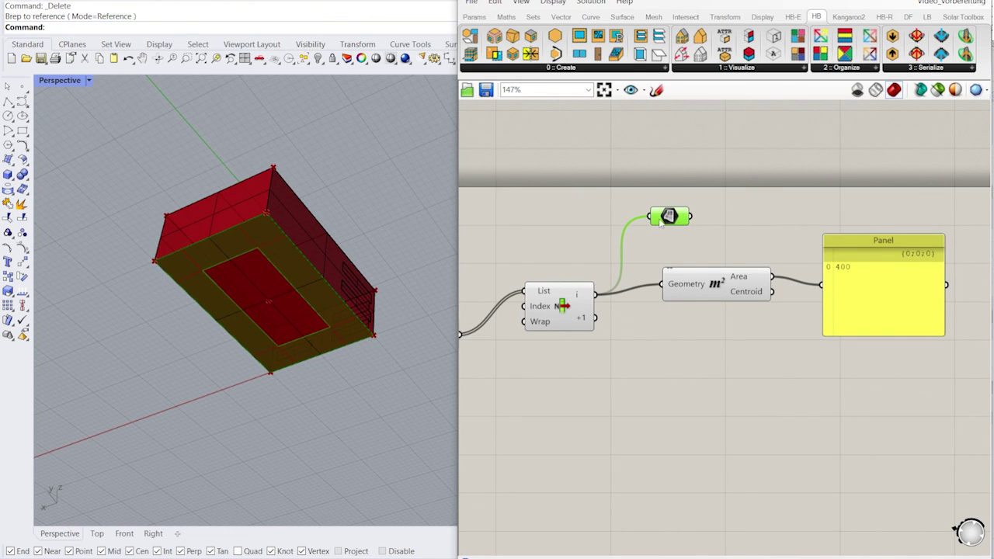
- Duplicate the Surface parameter below the fragment Area component and connect the fragment List Item's +1 output to the copy
{"action": "left_click_drag", "start_coordinate": [557, 317], "coordinate": [562, 311]}
{"action": "right_click_drag", "start_coordinate": [565, 308], "coordinate": [682, 297]}
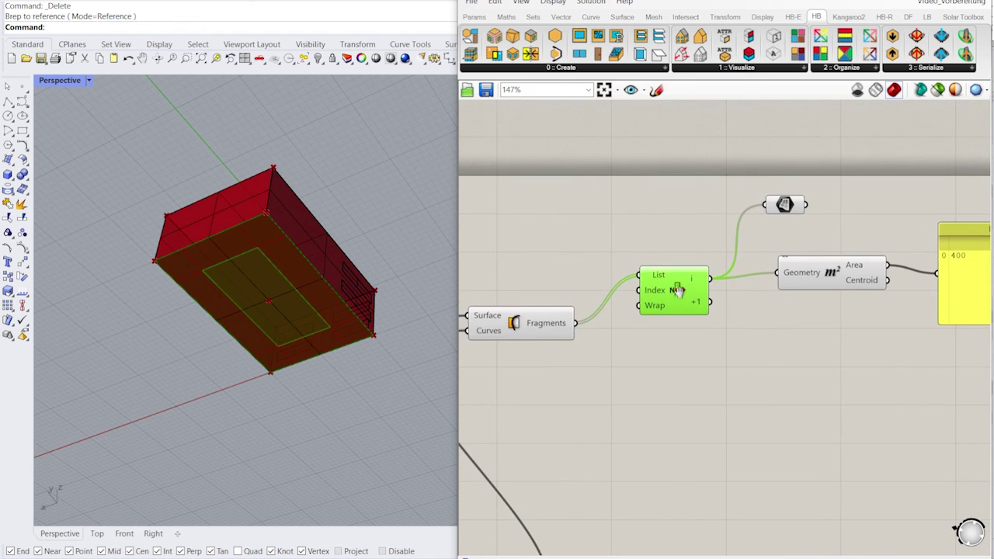
{"action": "scroll", "coordinate": [677, 291], "scroll_direction": "down", "scroll_amount": 3}
{"action": "right_click_drag", "start_coordinate": [477, 435], "coordinate": [593, 355]}
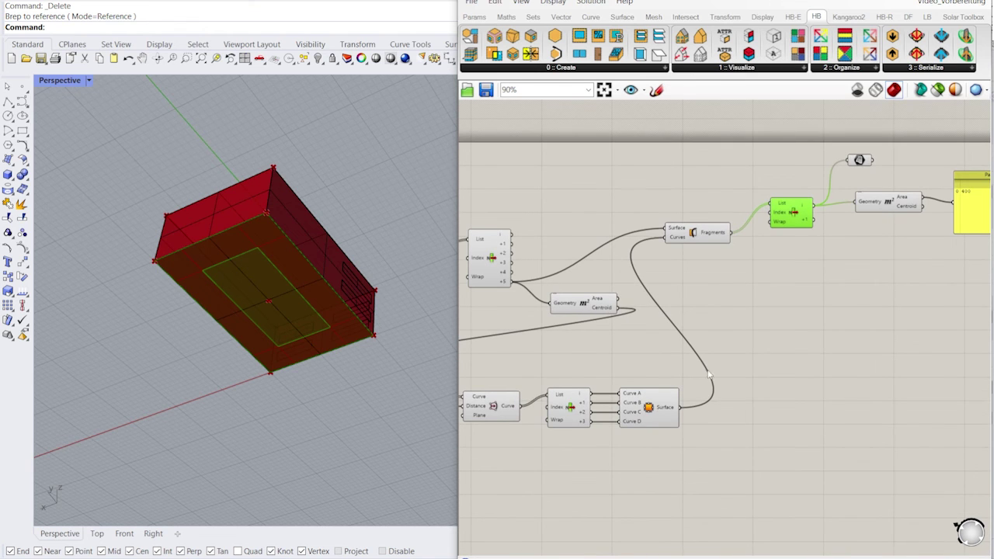
{"action": "right_click_drag", "start_coordinate": [799, 259], "coordinate": [630, 278]}
{"action": "scroll", "coordinate": [640, 245], "scroll_direction": "up", "scroll_amount": 3}
{"action": "left_click_drag", "start_coordinate": [617, 227], "coordinate": [614, 213]}
{"action": "left_click", "coordinate": [703, 289]}
{"action": "left_click_drag", "start_coordinate": [720, 144], "coordinate": [721, 286]}
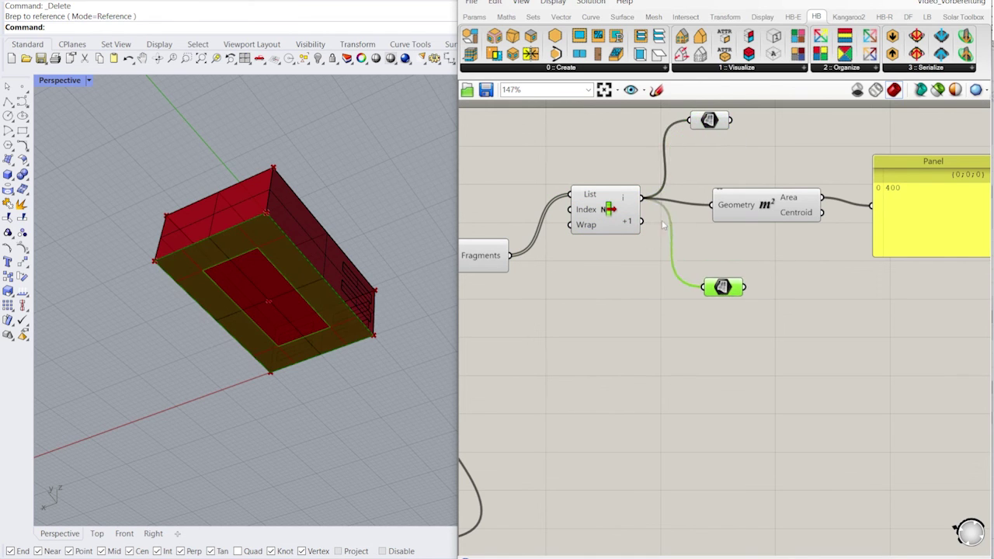
{"action": "left_click_drag", "start_coordinate": [642, 221], "coordinate": [699, 296]}
- Move the upper Surface parameter closer to the List Item and shift the Area component slightly toward the Panel
{"action": "right_click_drag", "start_coordinate": [700, 150], "coordinate": [680, 188]}
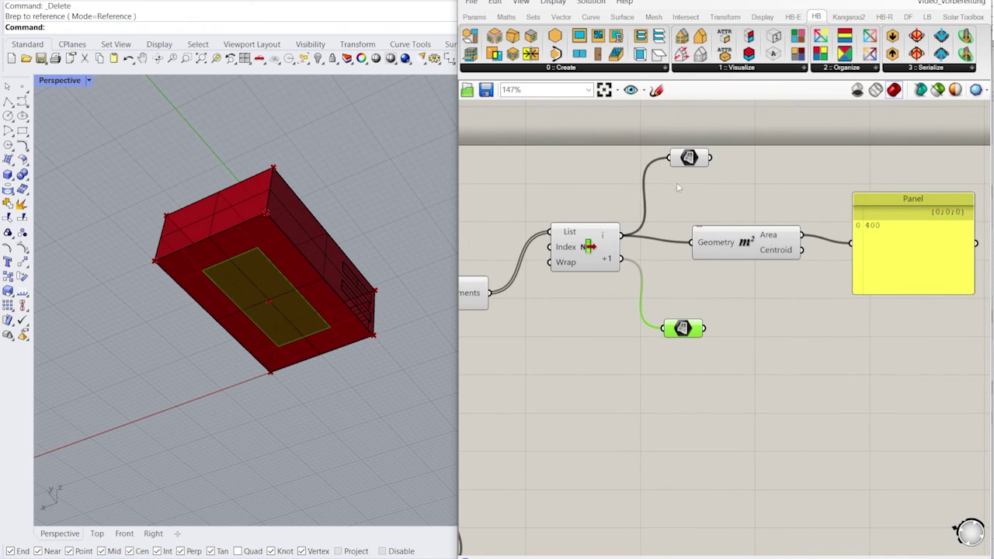
{"action": "left_click", "coordinate": [683, 177]}
{"action": "left_click_drag", "start_coordinate": [694, 186], "coordinate": [675, 187]}
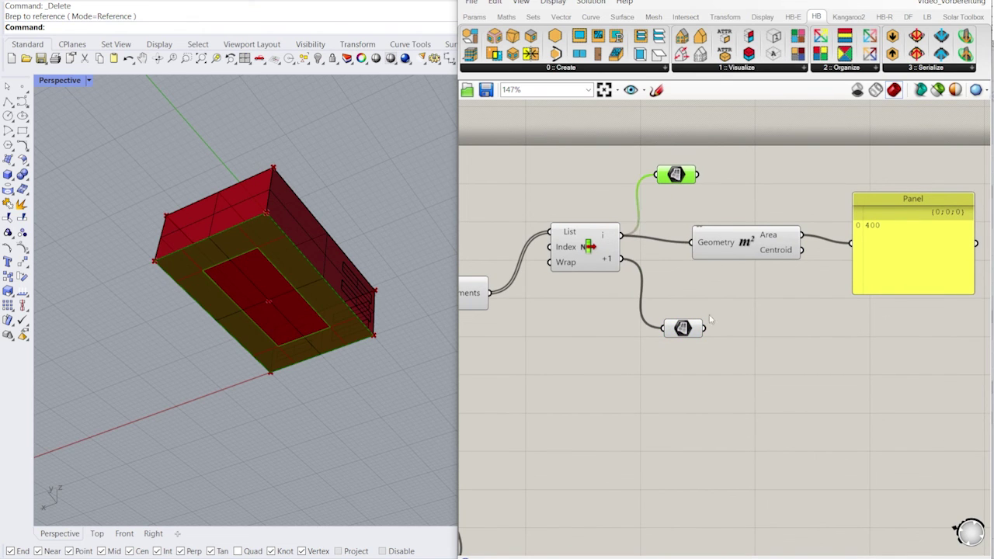
{"action": "left_click", "coordinate": [682, 328]}
{"action": "right_click_drag", "start_coordinate": [761, 335], "coordinate": [709, 360]}
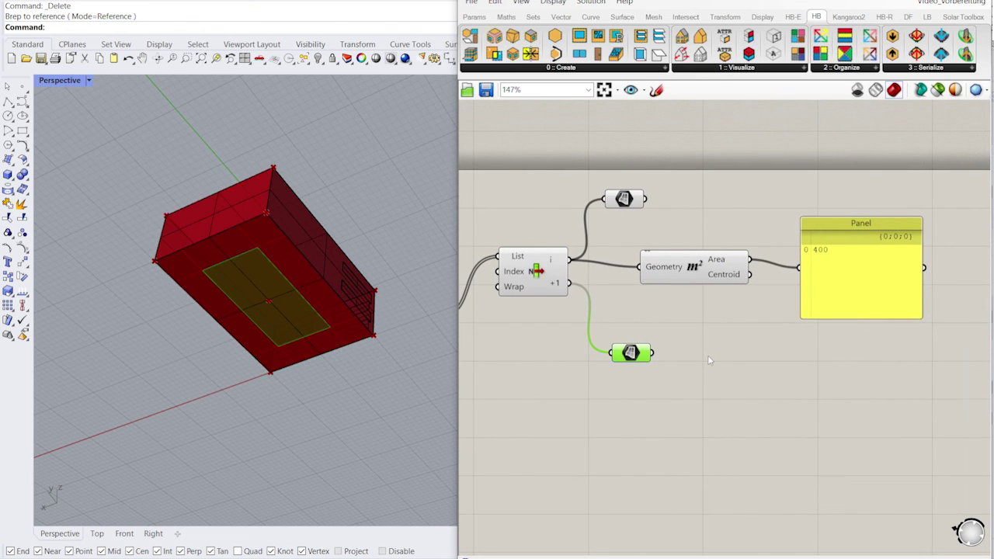
{"action": "left_click_drag", "start_coordinate": [708, 278], "coordinate": [719, 269]}
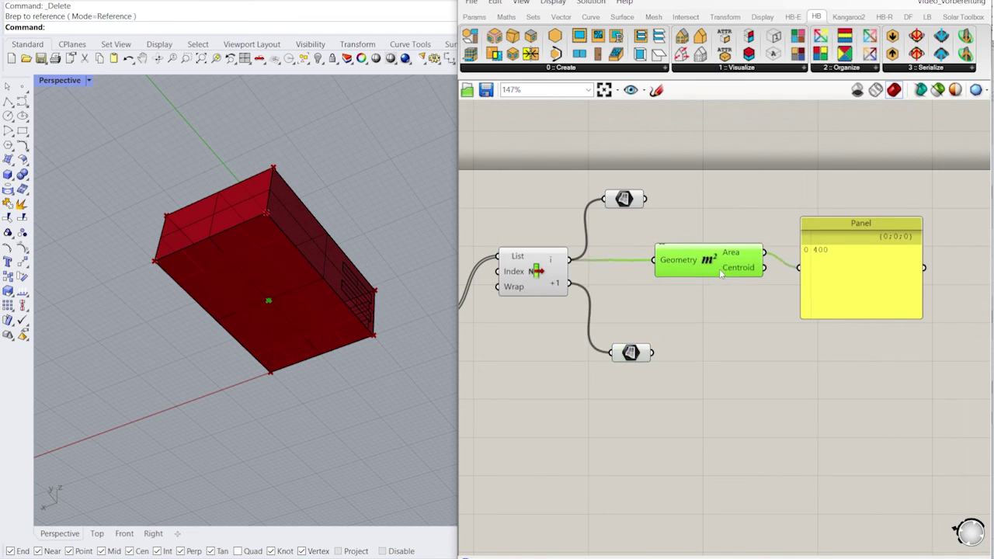